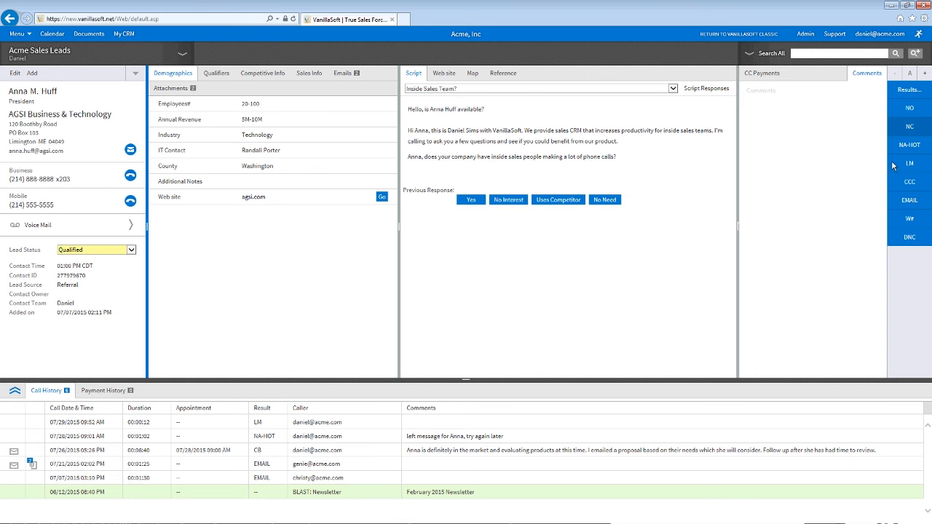
Step: Open the call's result codes and choose CB (Callback) as the outcome
left_click(910, 90)
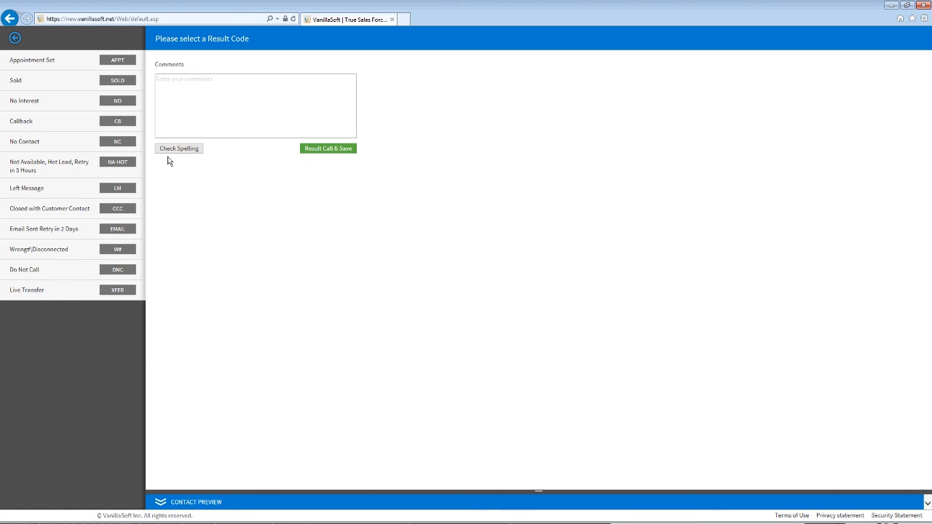
left_click(129, 129)
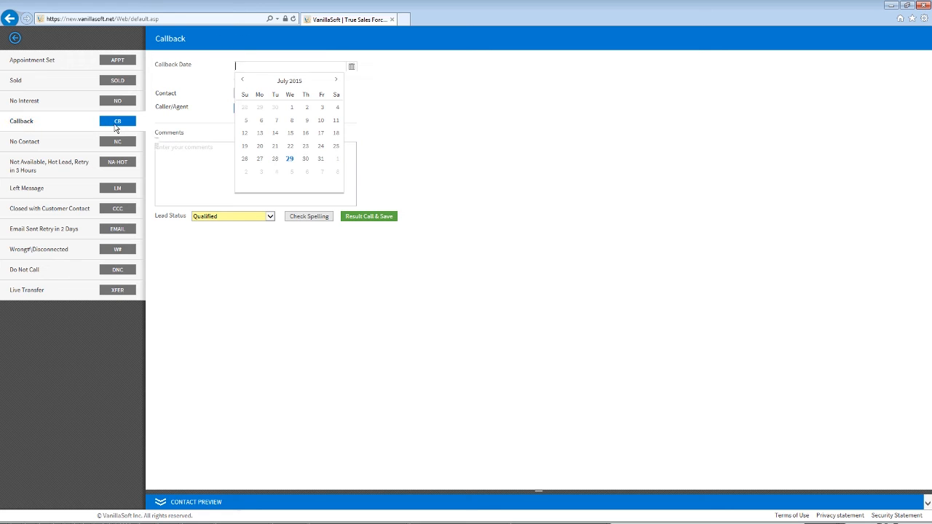
Step: Schedule the callback for July 31 at 10:30 AM, then switch the result to Left Message
left_click(320, 158)
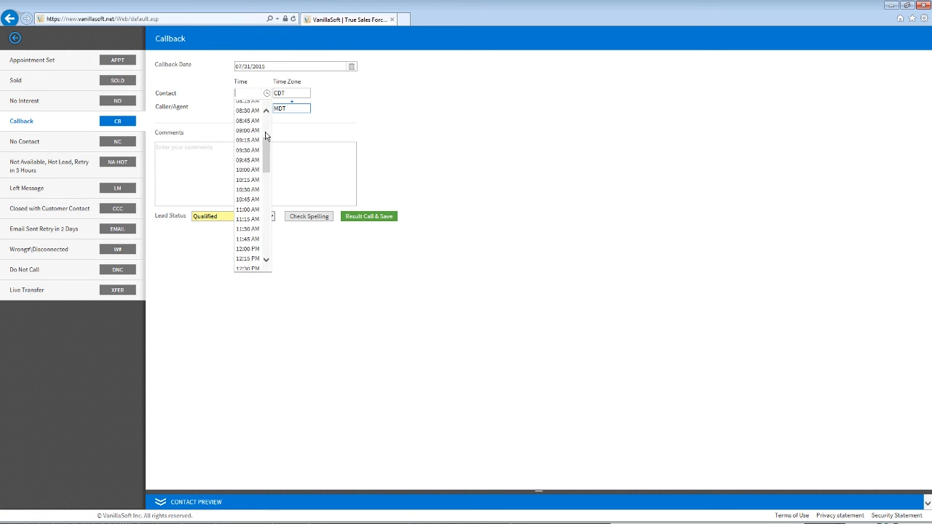
left_click(249, 190)
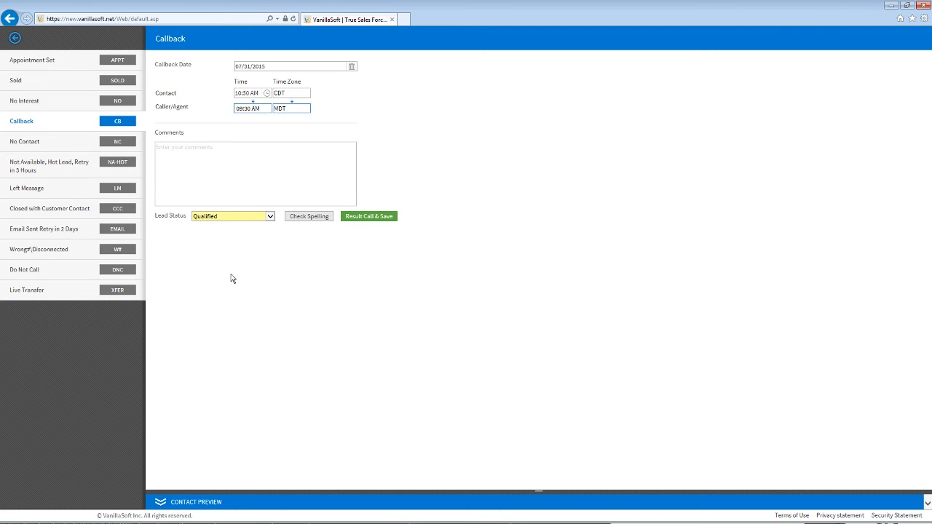
left_click(120, 191)
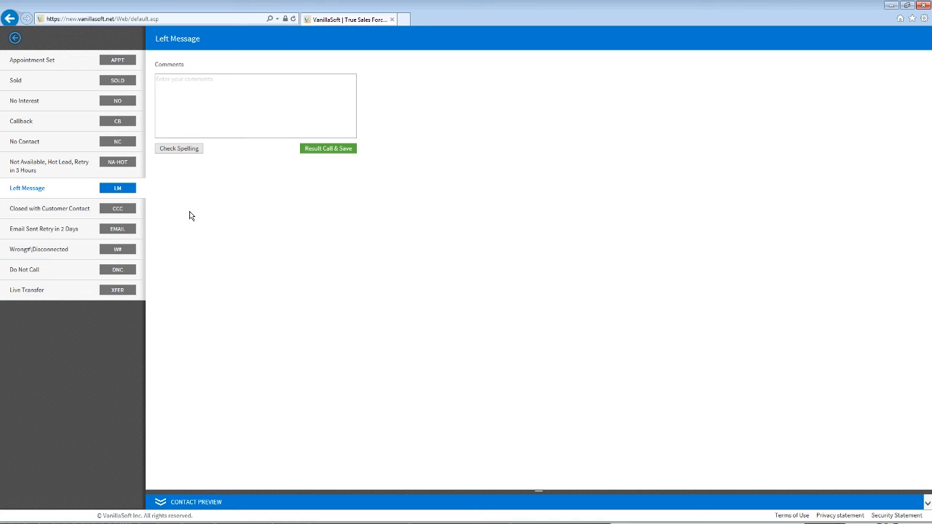
Step: Check the No Interest result form, then go back to the lead's contact record
left_click(128, 103)
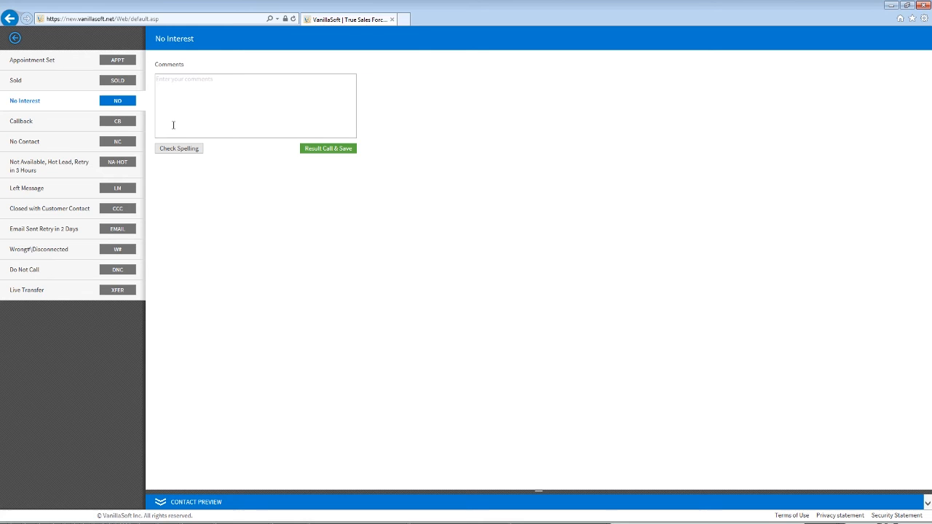
left_click(14, 38)
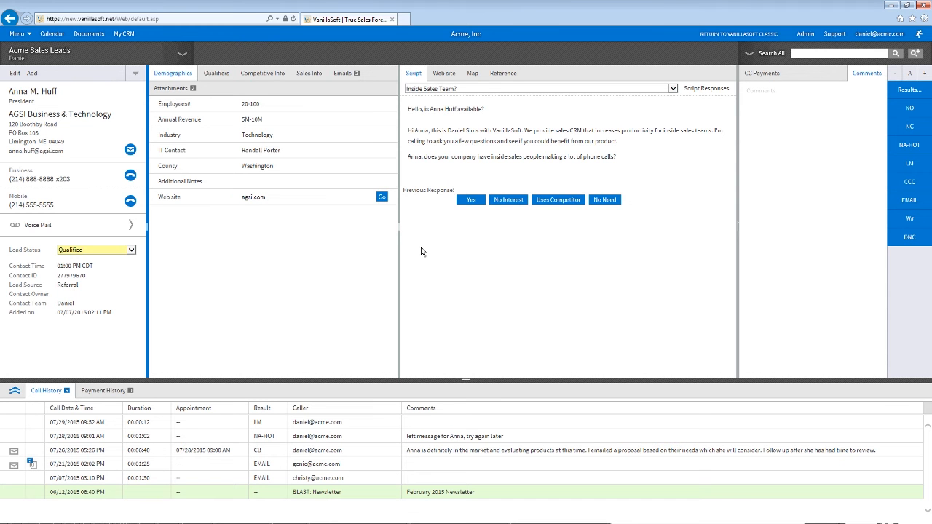
Step: Drag the Demographics/Script splitter left to widen the script panel
mouse_move(399, 227)
left_mouse_down()
mouse_move(365, 222)
mouse_move(383, 231)
left_mouse_up()
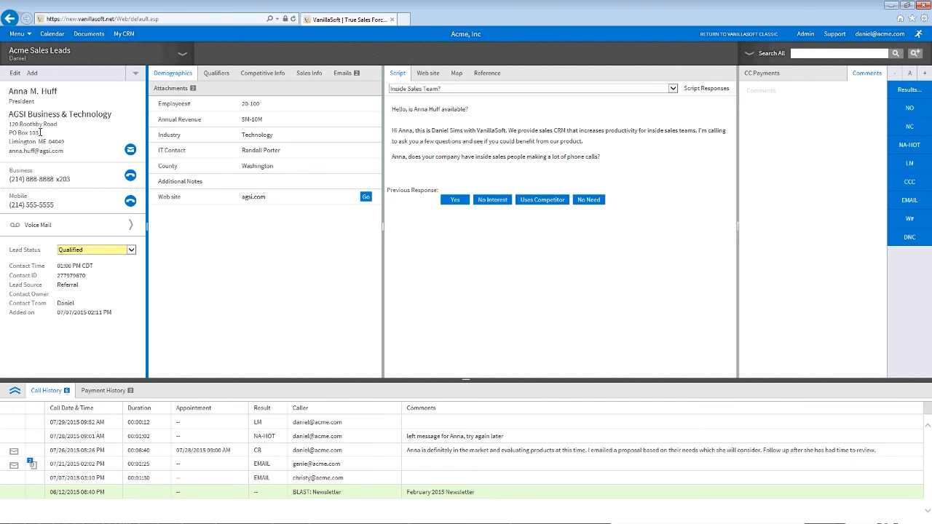
Step: Change the contact's title from President to CFO
left_click(10, 103)
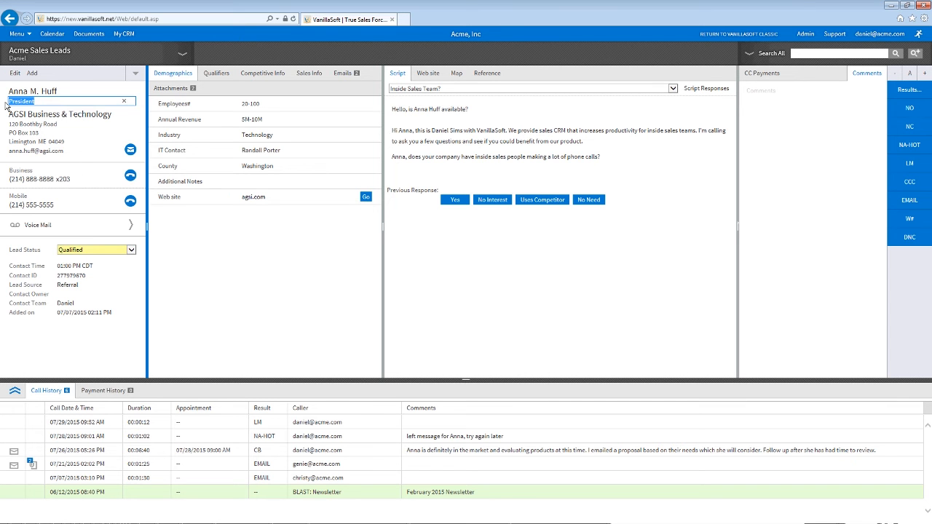
type("CFO")
key("Return")
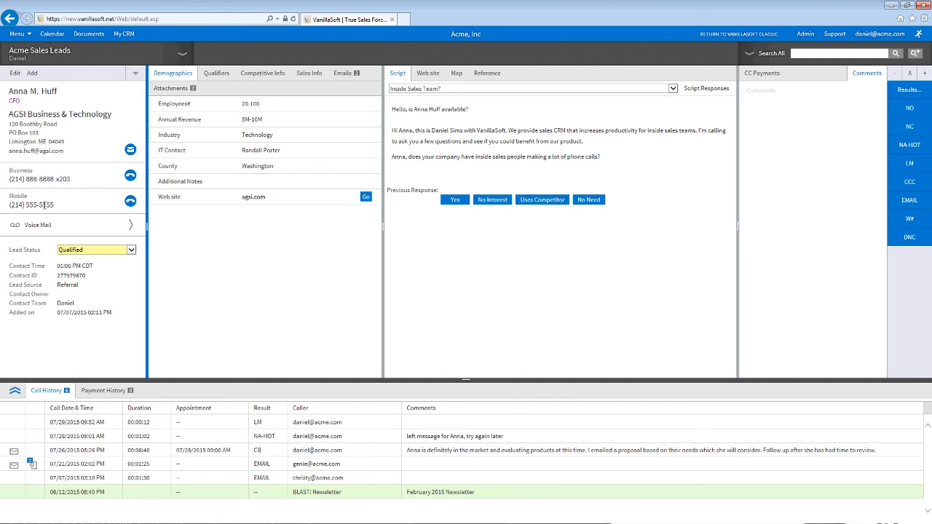
Step: Replace the contact's email address with the new address
left_click(30, 152)
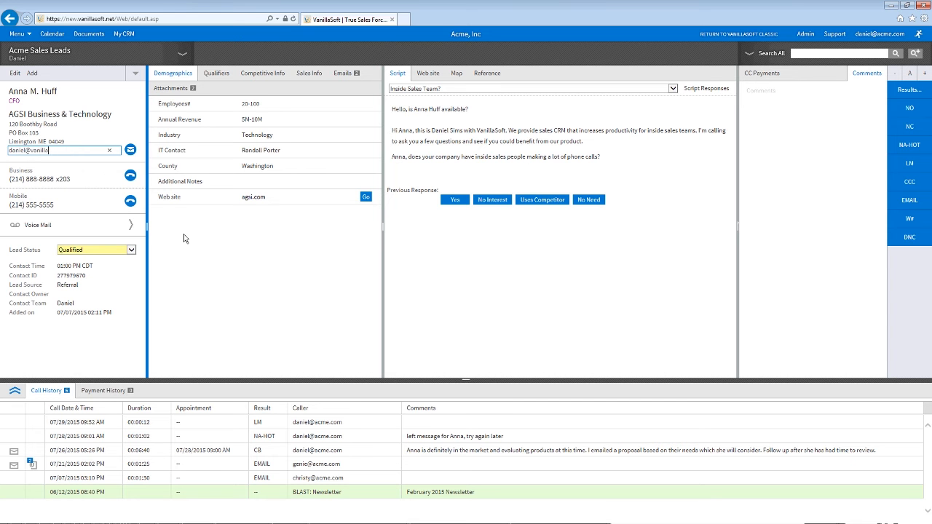
key("Return")
Step: Start an email to the contact from the Ready for a Free Trial? template
left_click(130, 151)
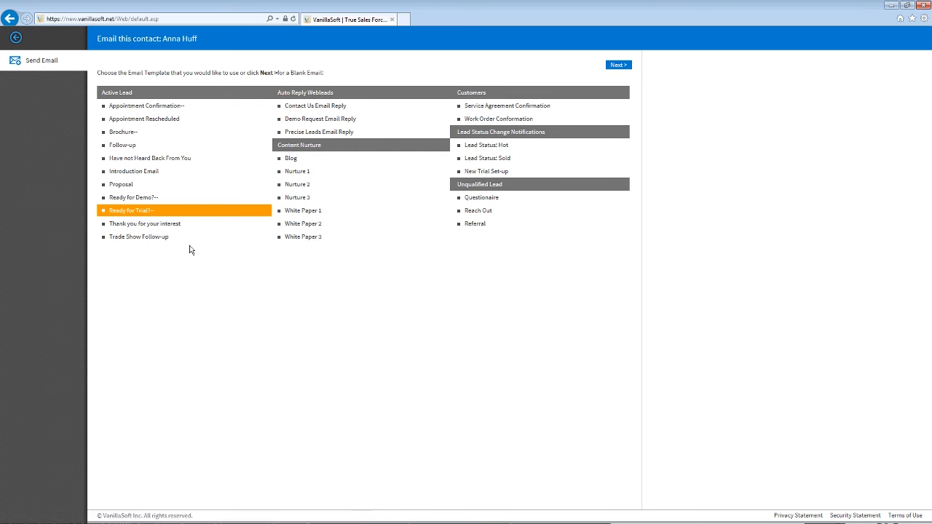
left_click(624, 66)
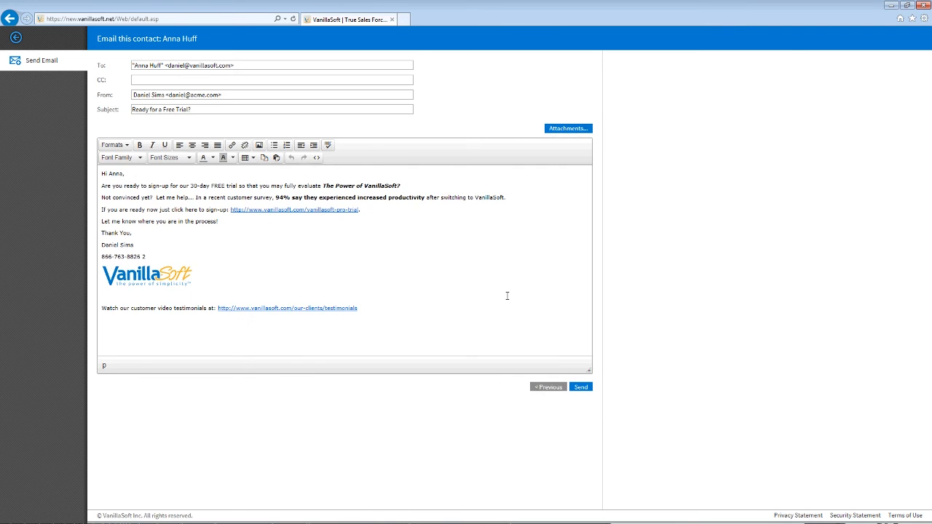
left_click(507, 295)
double_click(117, 173)
Step: Add the opening line 'It was great speaking with you today.' and bring up attachment options
triple_click(109, 248)
double_click(105, 260)
triple_click(105, 260)
left_click(137, 260)
type("It was")
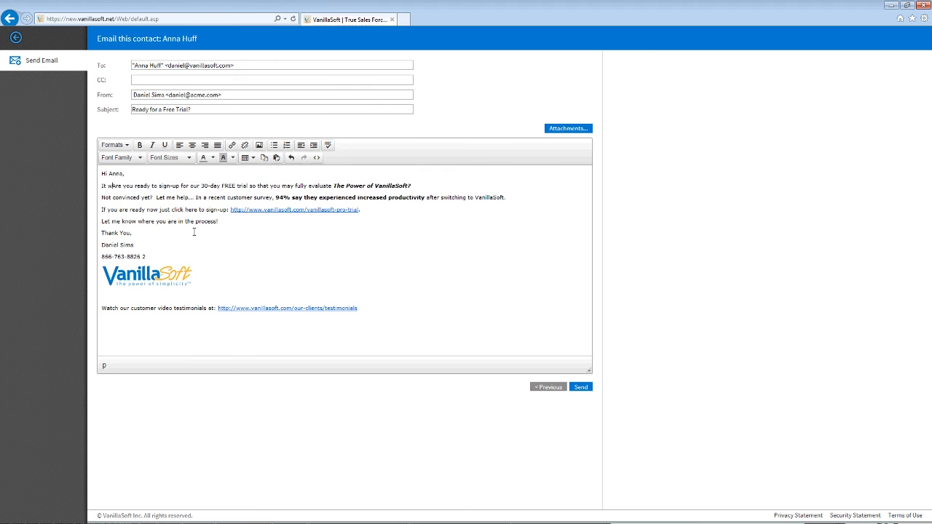
type(" great speaking w")
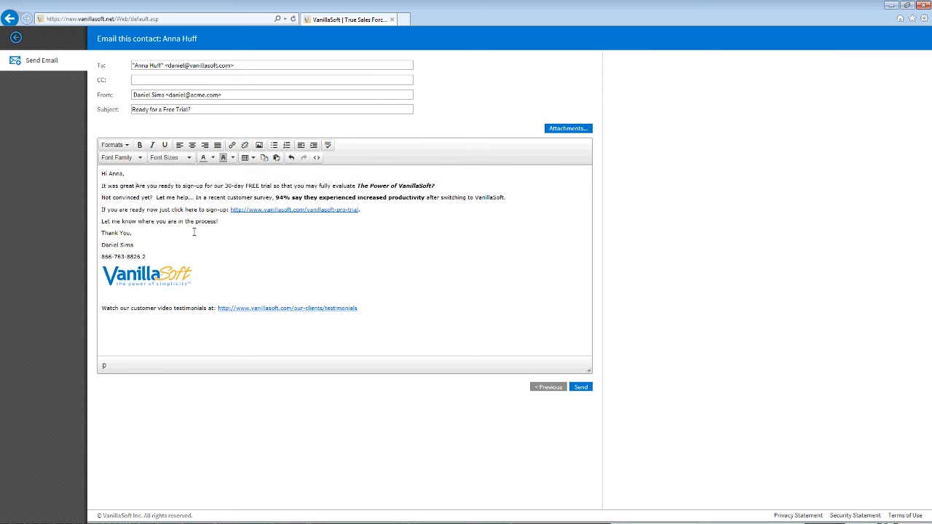
type("ith you today.")
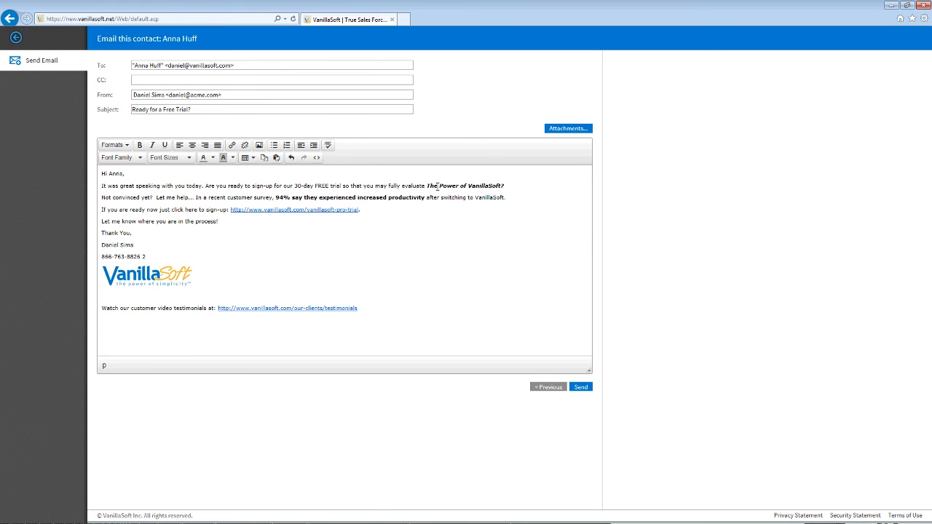
left_click(570, 130)
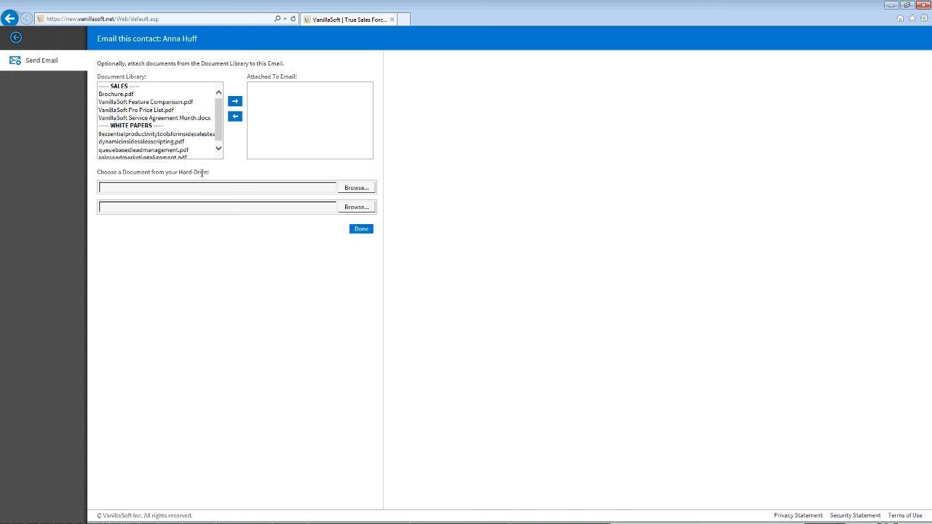
Step: Attach Brochure.pdf from the Document Library and send the email
left_click(117, 94)
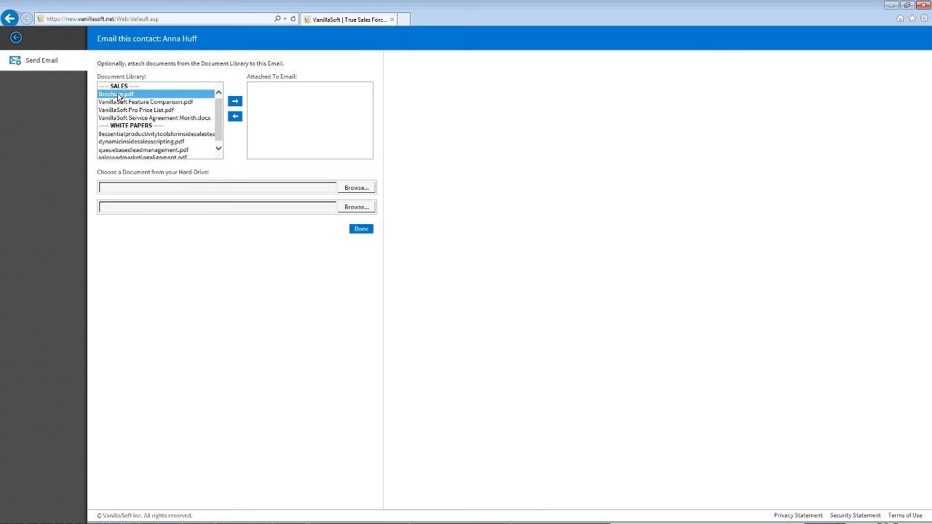
double_click(118, 95)
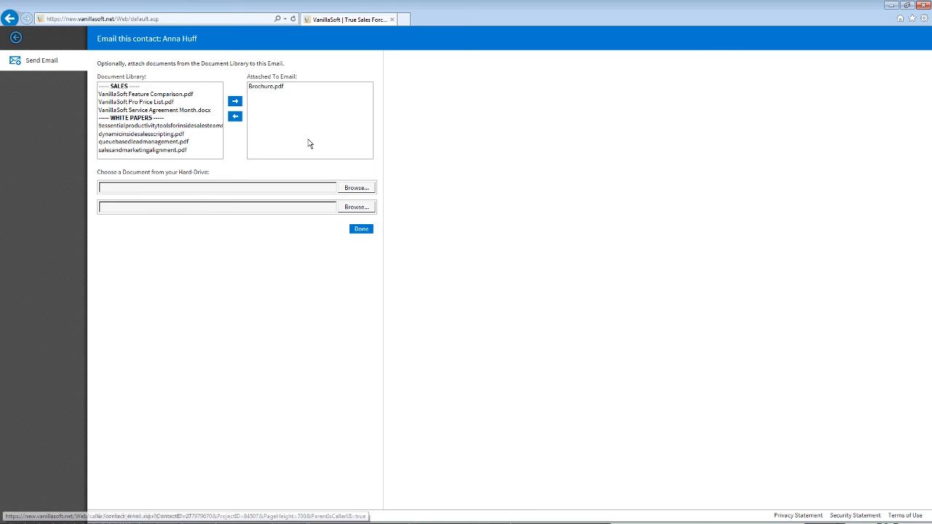
left_click(367, 230)
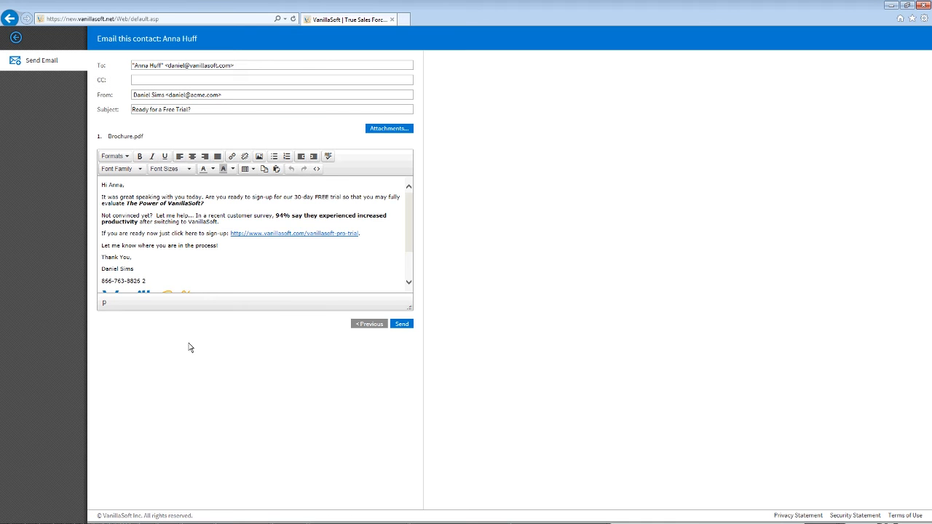
left_click(402, 324)
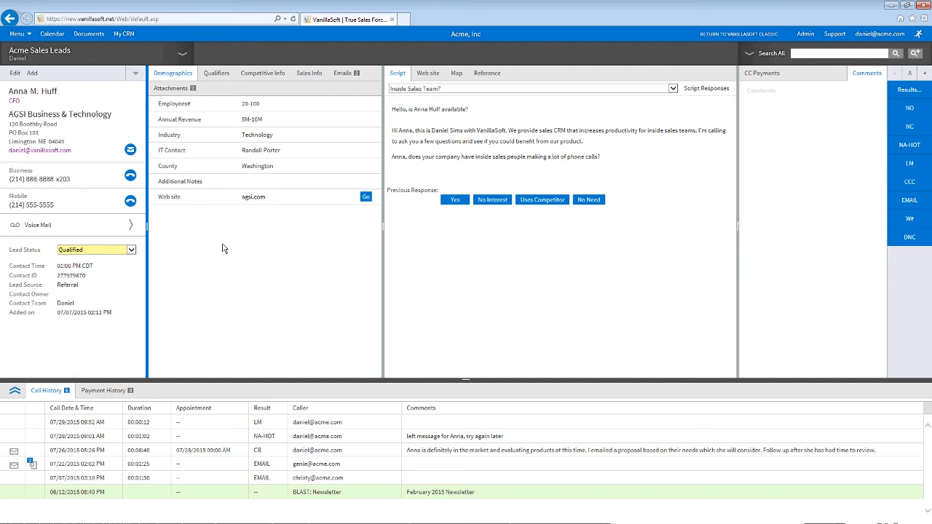
left_click(350, 76)
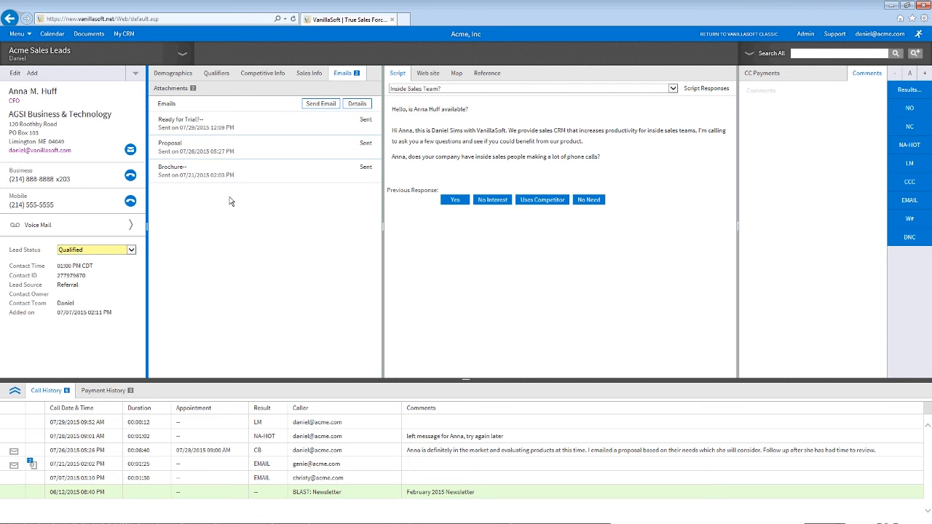
left_click(187, 120)
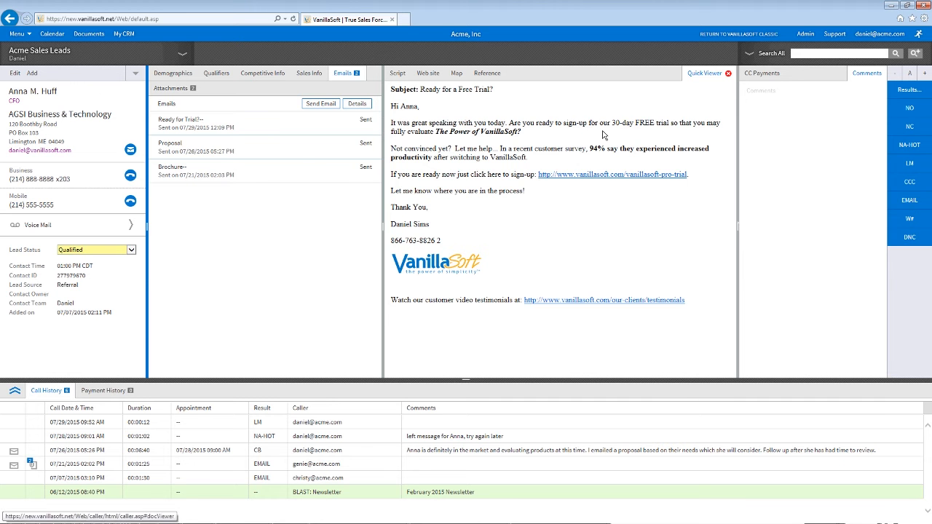
left_click(728, 74)
left_click(171, 88)
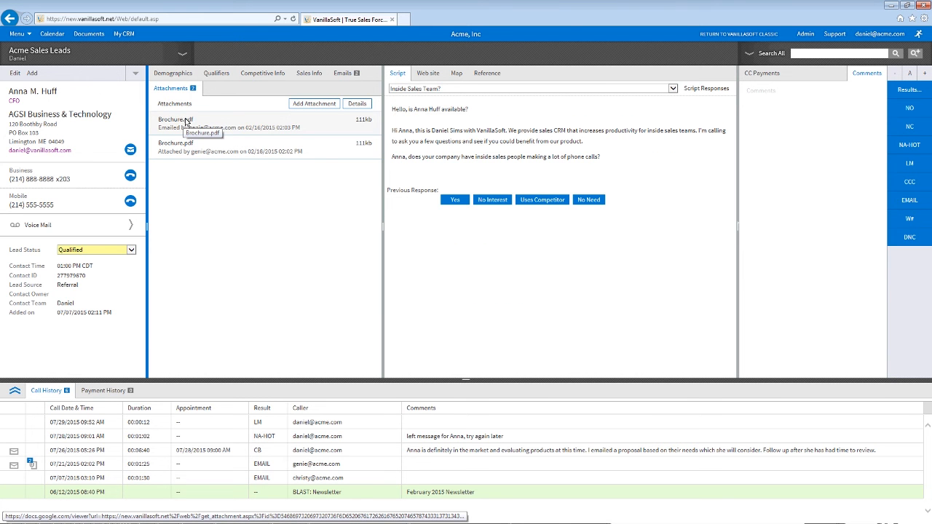
left_click(173, 73)
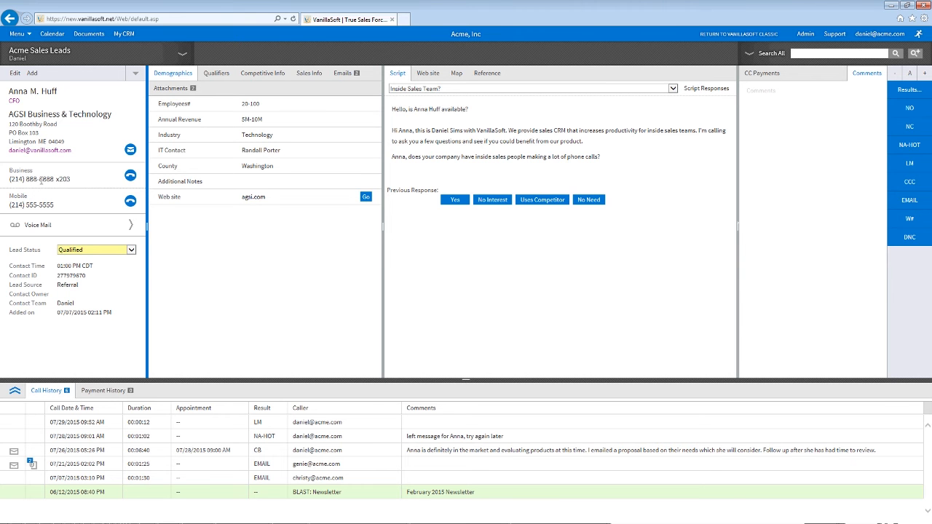
Step: Dial the contact's business number, then hang up in X-Lite
left_click(130, 176)
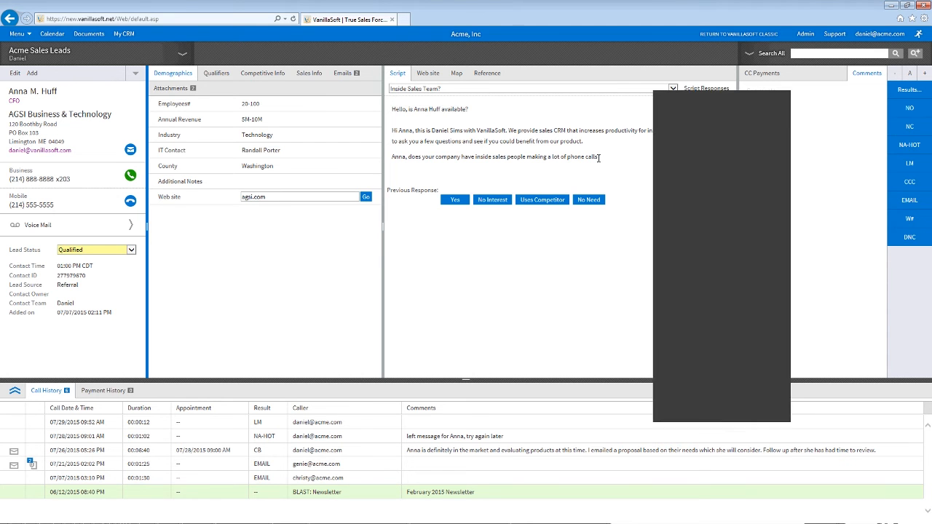
left_click(783, 224)
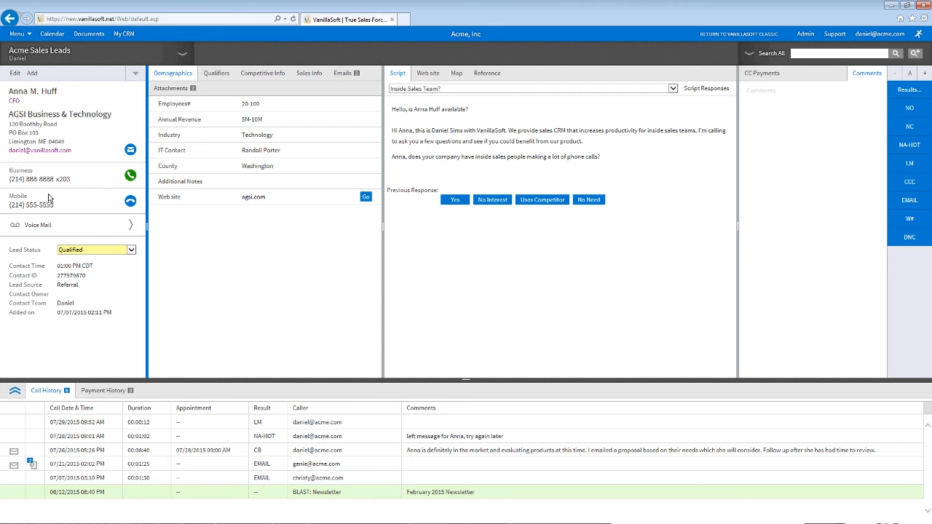
left_click(108, 225)
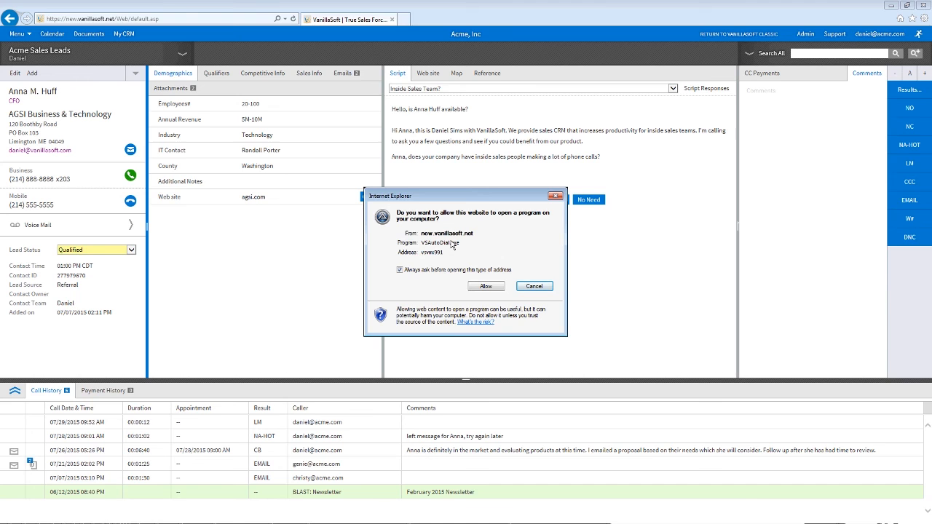
left_click(495, 283)
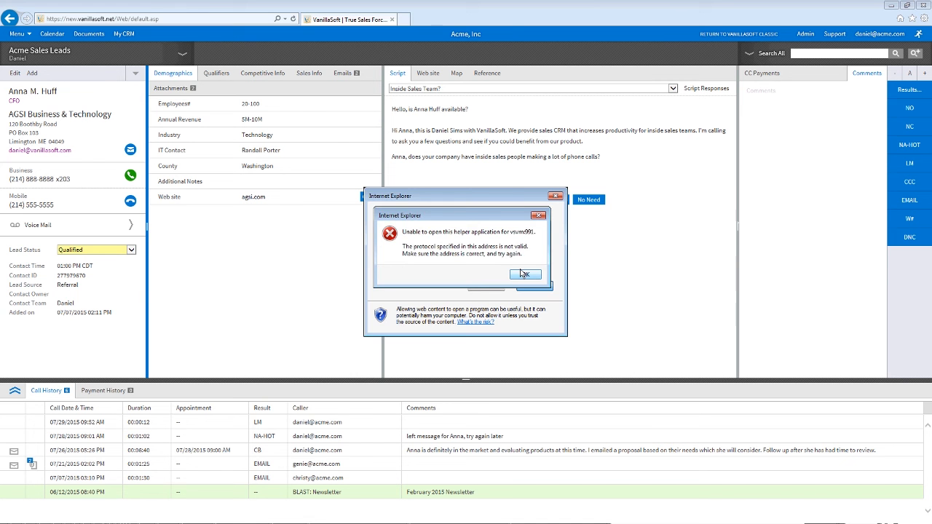
left_click(522, 273)
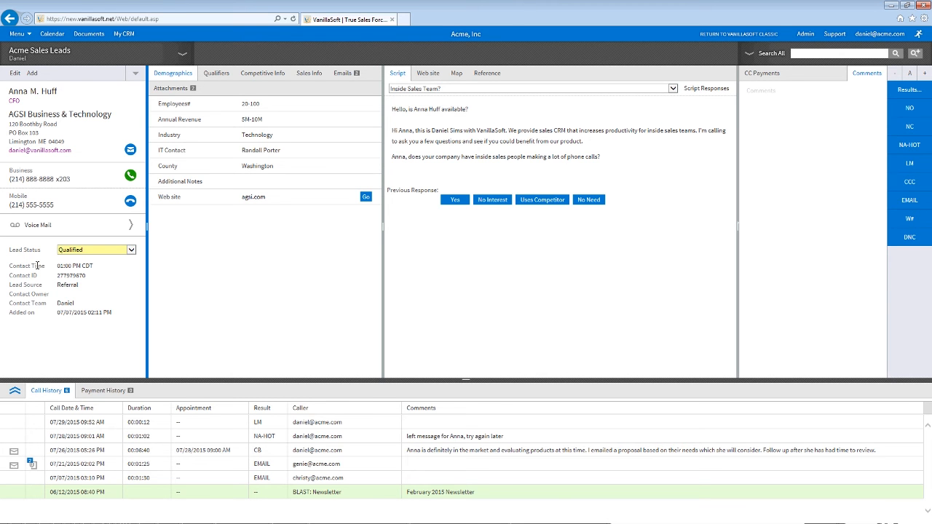
double_click(29, 266)
double_click(85, 267)
left_click(899, 96)
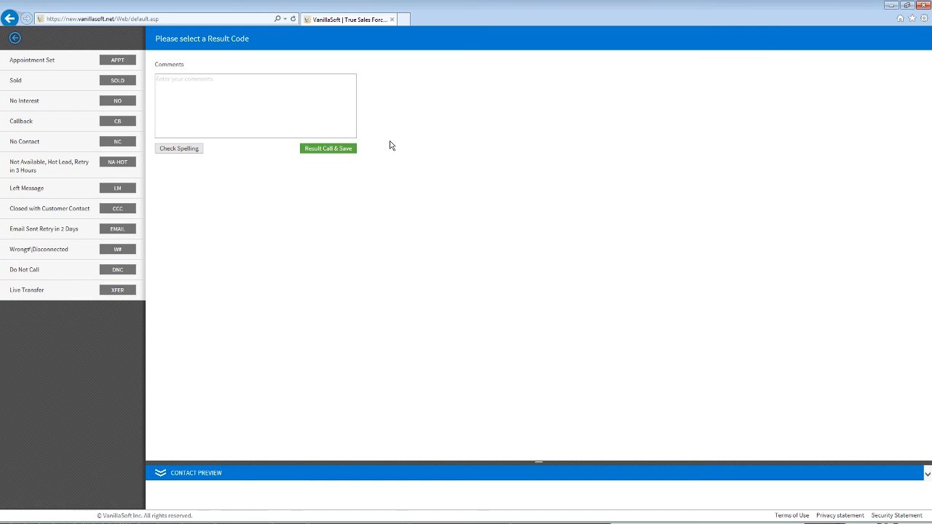
left_click(103, 126)
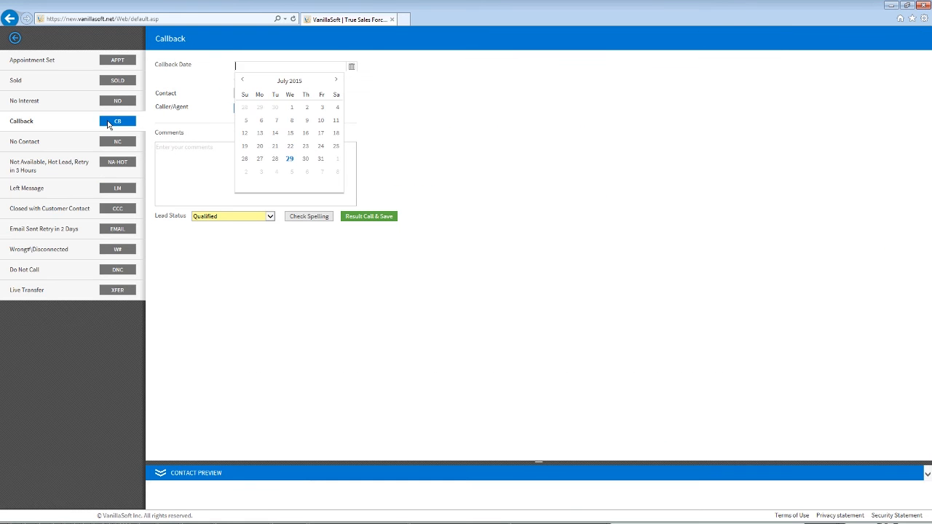
left_click(306, 160)
left_click(267, 94)
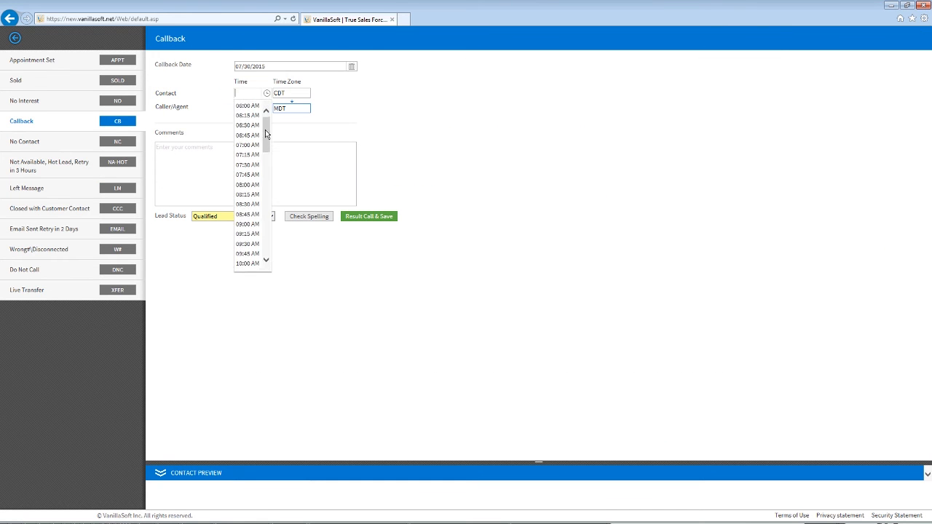
left_click_drag(266, 122, 265, 150)
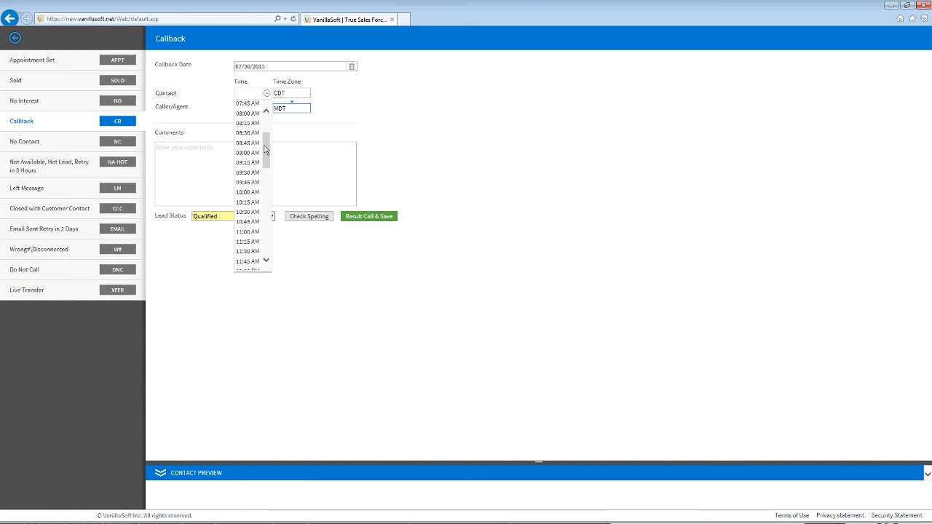
left_click(247, 212)
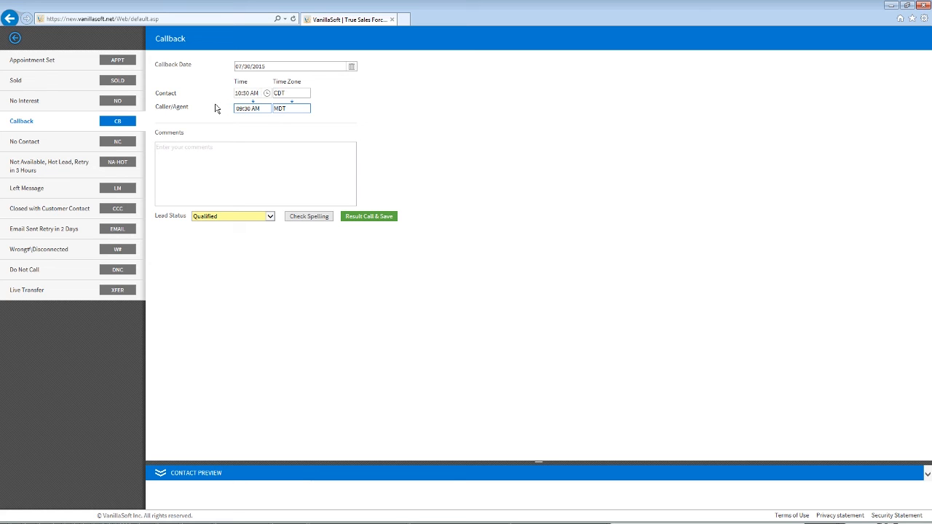
left_click(15, 39)
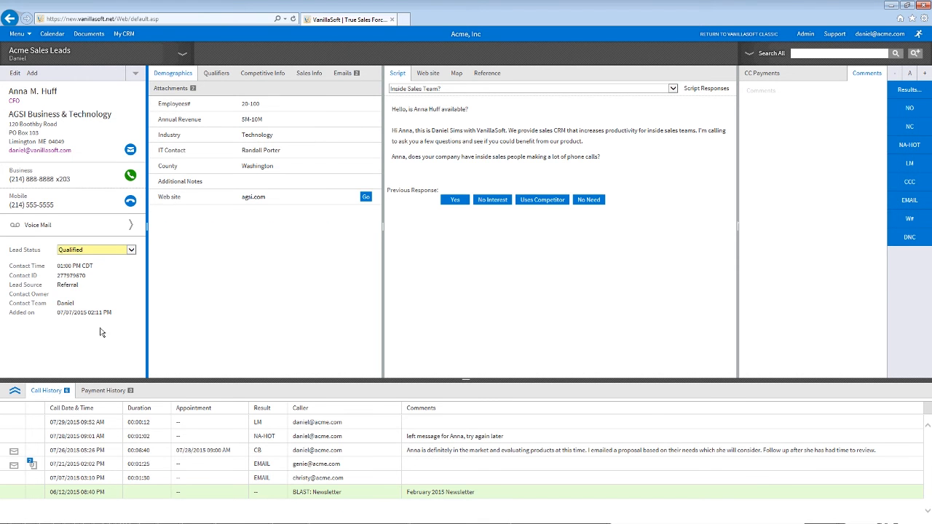
Step: Look over the lead source, team, Employees# and Industry values in Demographics
double_click(62, 286)
double_click(69, 305)
left_click(92, 285)
left_click(255, 104)
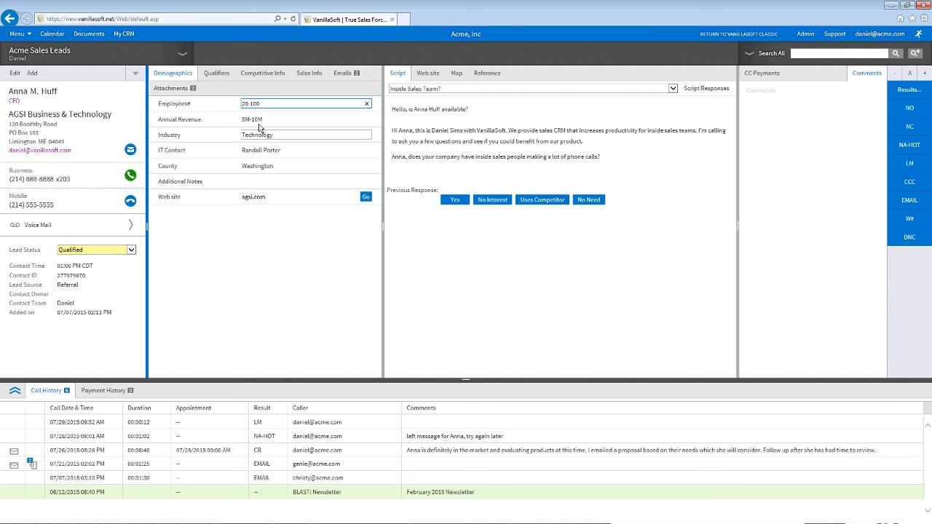
left_click(261, 133)
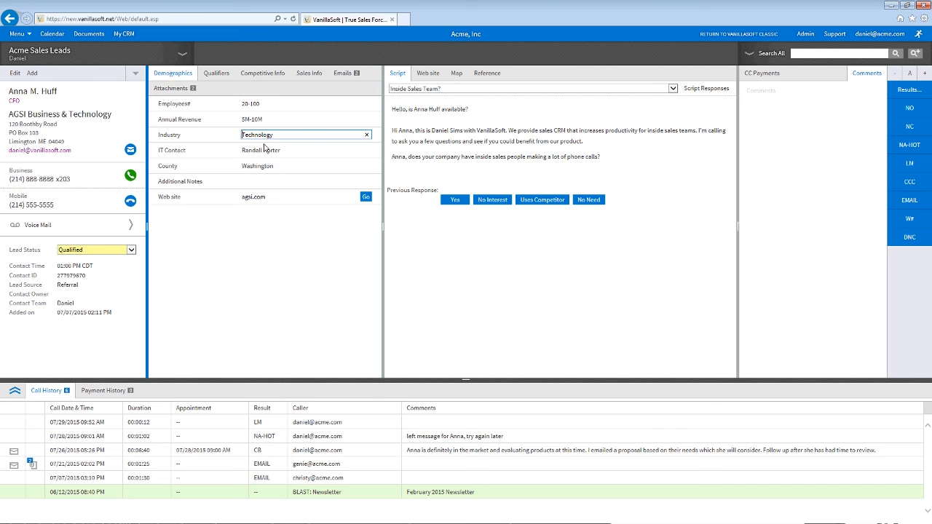
Step: Replace the IT Contact with a new person's name and show the Qualifiers fields
left_click(267, 150)
left_click_drag(281, 150, 230, 150)
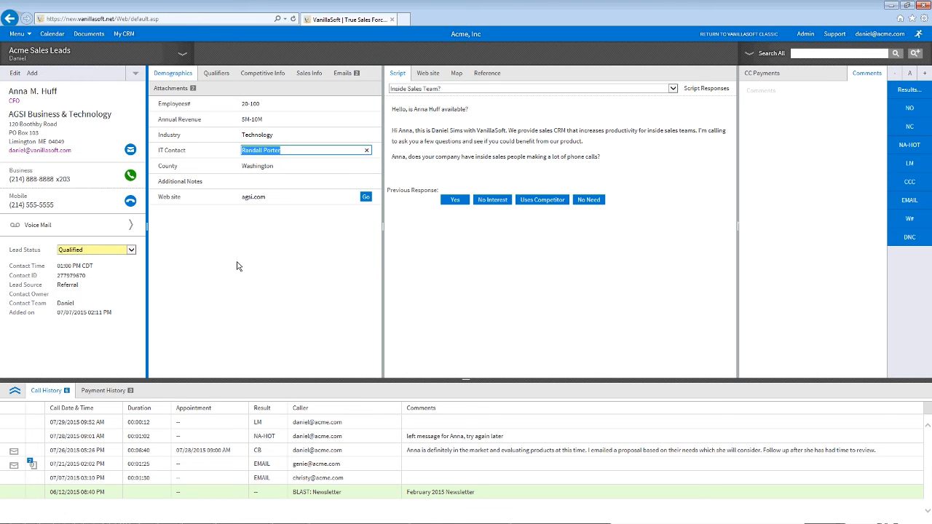
type("John Smith")
left_click(236, 266)
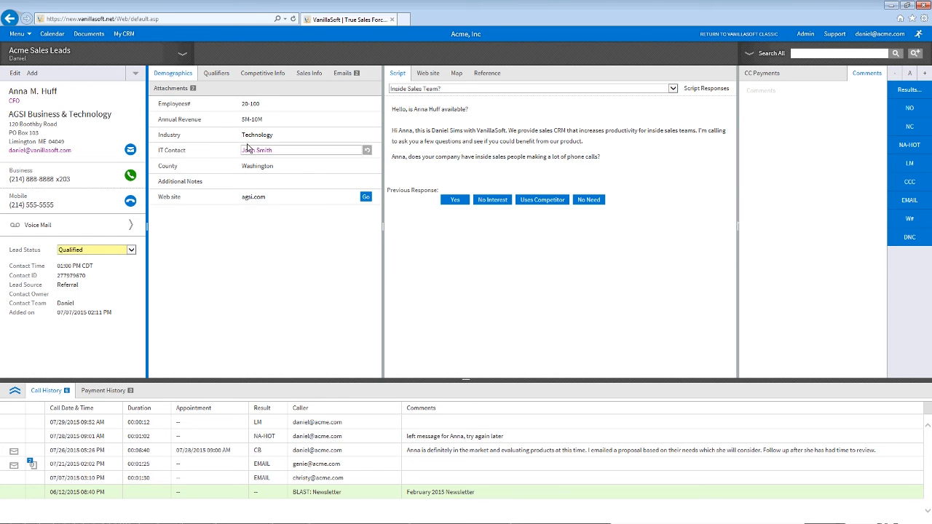
left_click(217, 73)
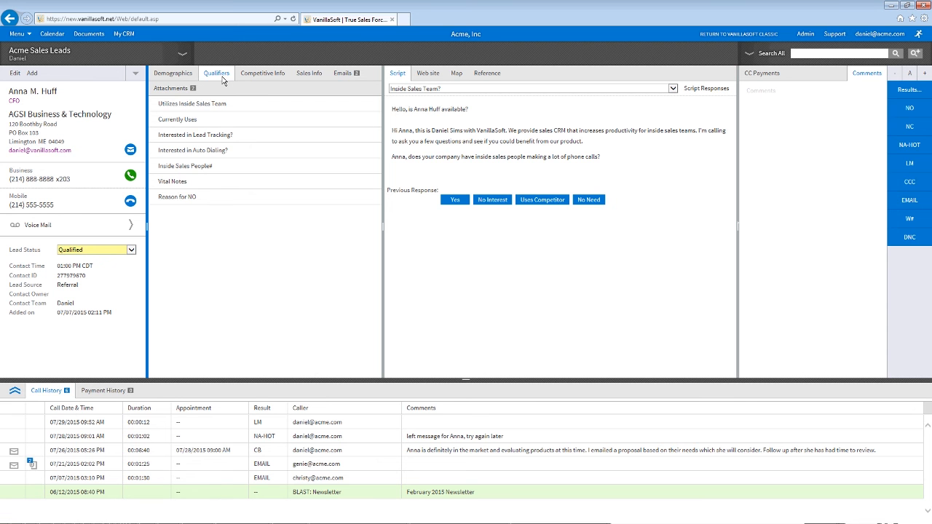
Step: View the Competitive Info and Sales Info tabs, then return to Demographics
left_click(257, 75)
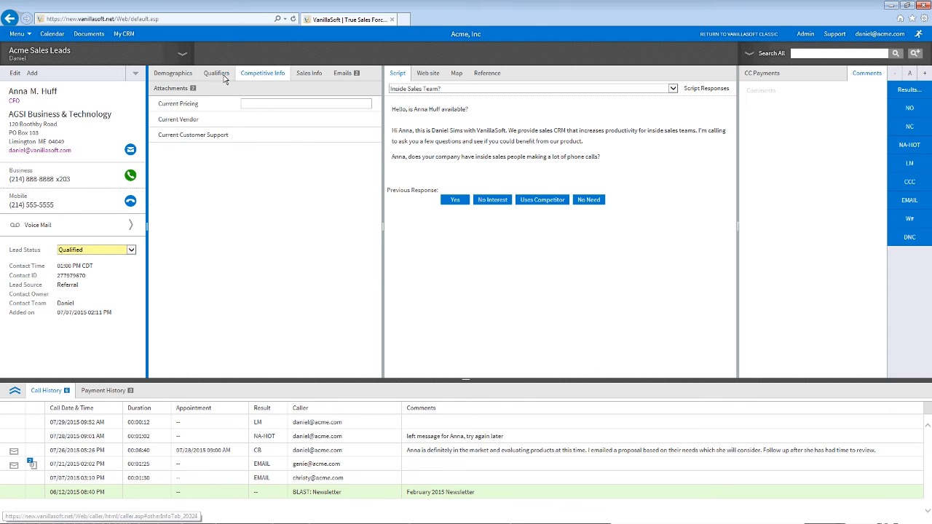
left_click(307, 75)
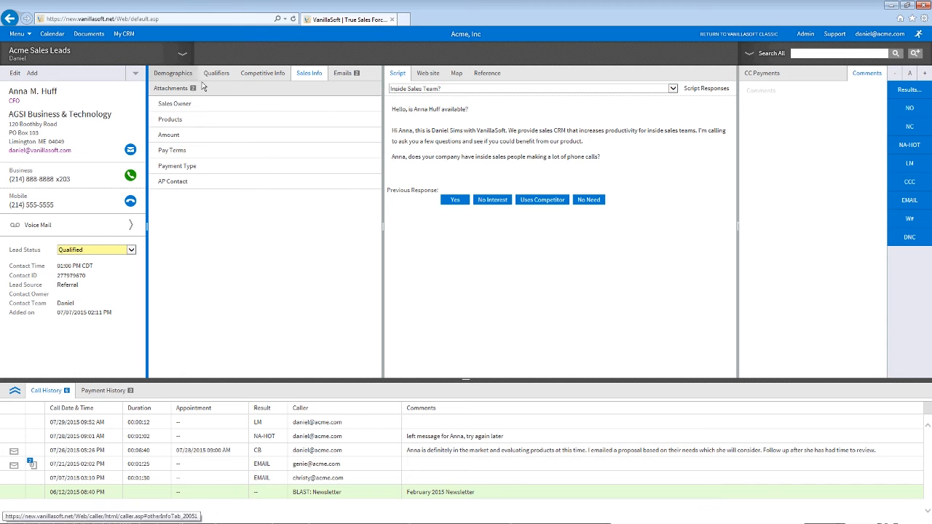
left_click(173, 73)
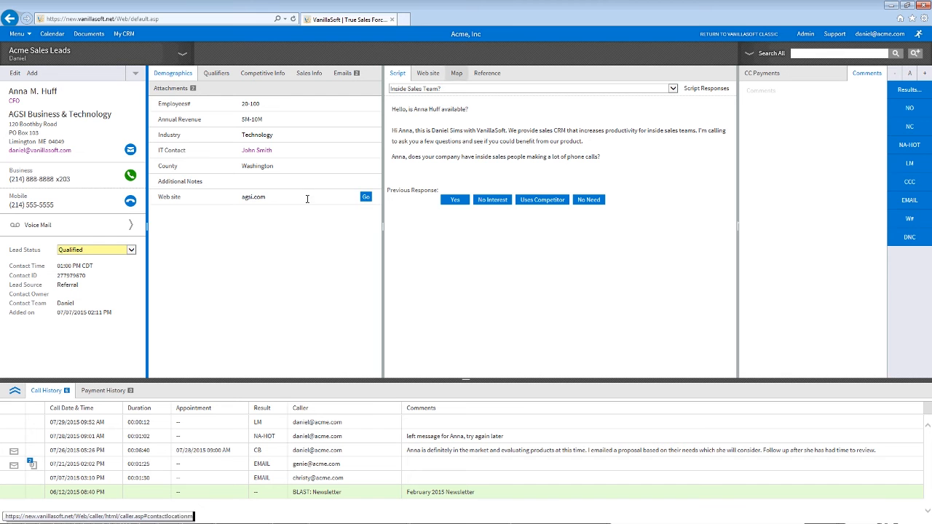
left_click(430, 75)
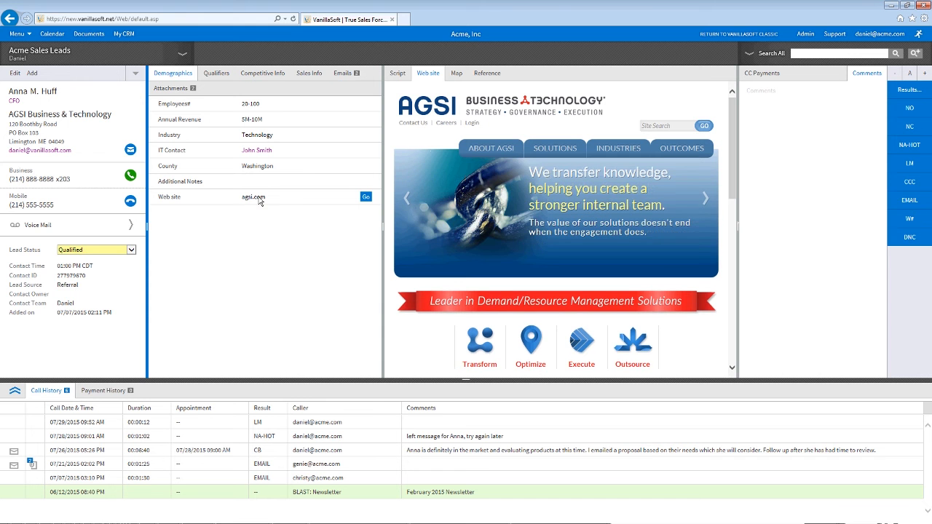
scroll(722, 208, "down", 4)
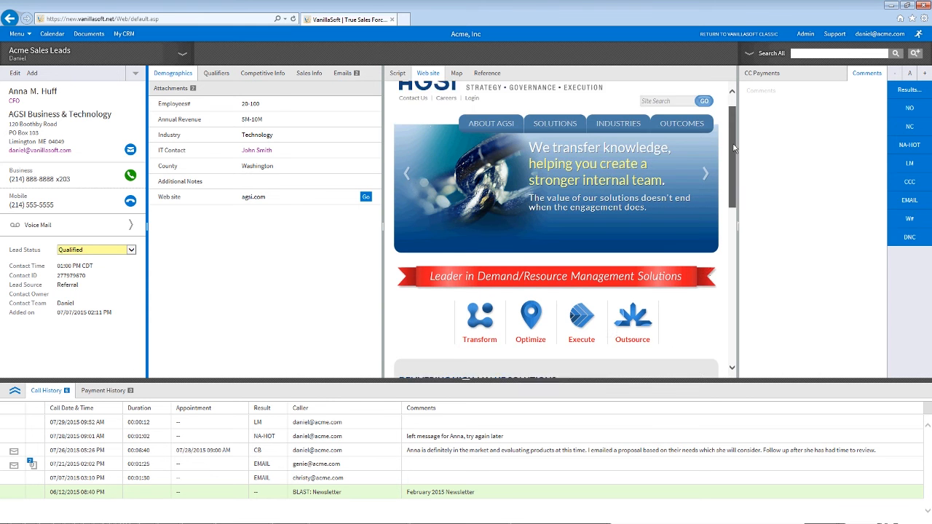
scroll(722, 209, "down", 2)
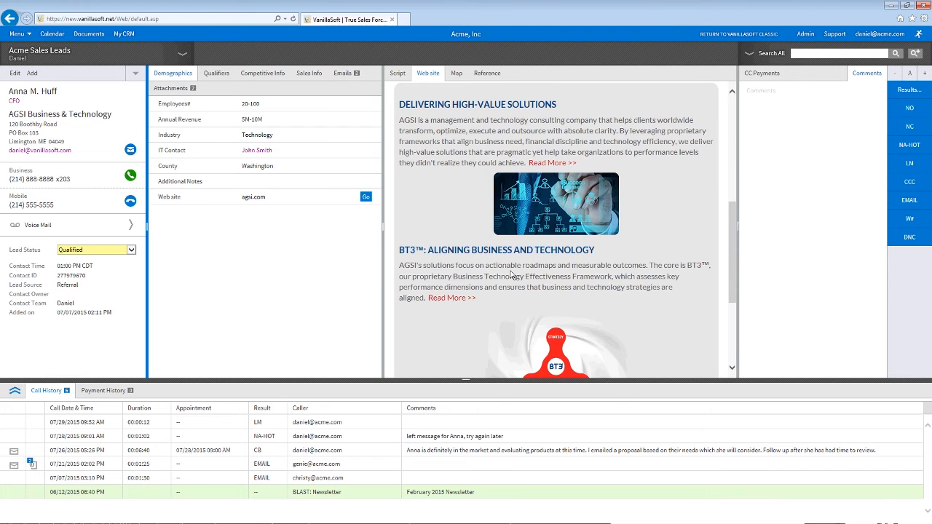
scroll(511, 275, "up", 1)
scroll(517, 272, "down", 4)
scroll(493, 279, "up", 1)
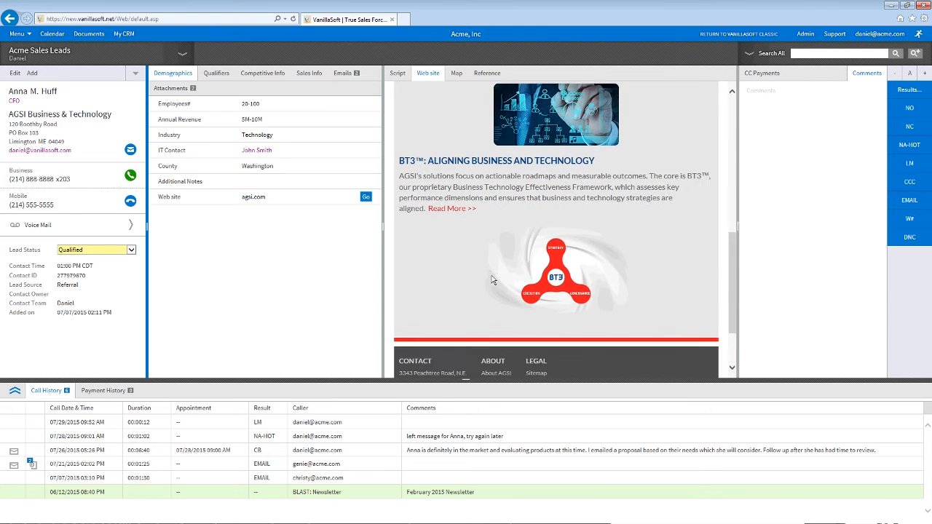
scroll(493, 280, "up", 4)
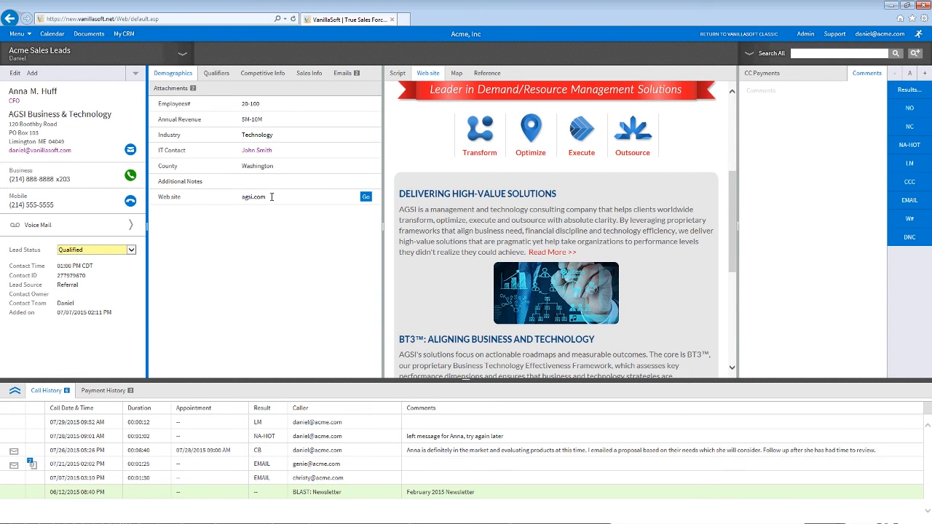
left_click(397, 73)
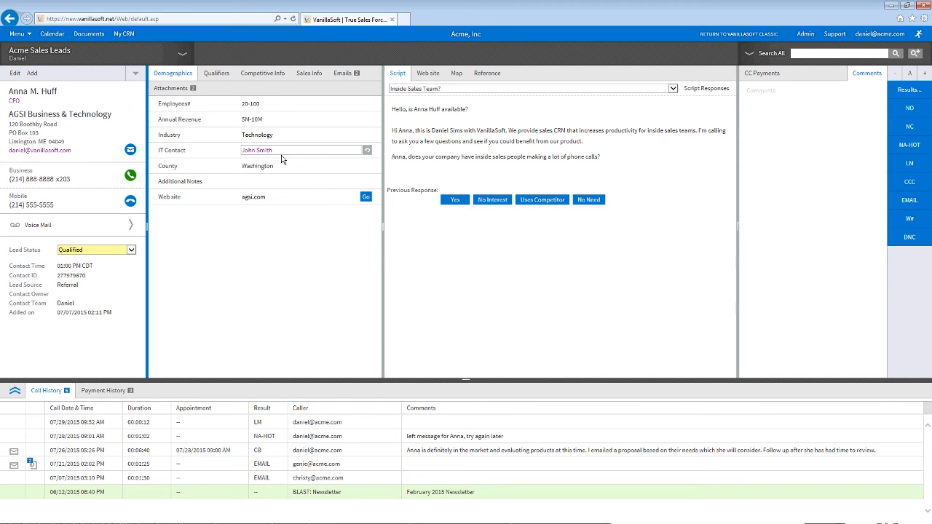
Step: Bring up the result code list, including Appointment Set, Sold and Callback, for the current call
left_click(310, 76)
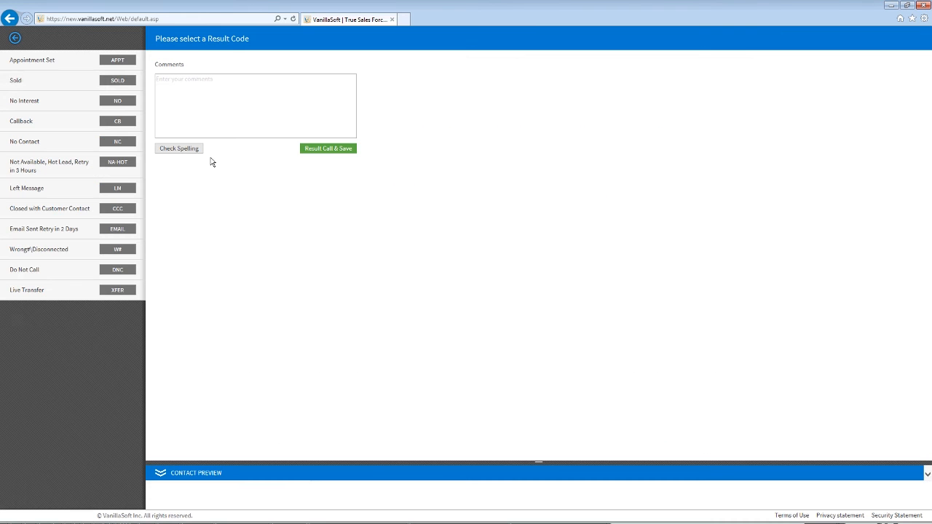
Step: Try resulting the call as Sold, choose a Sales Owner, then return to the lead unsaved
left_click(114, 83)
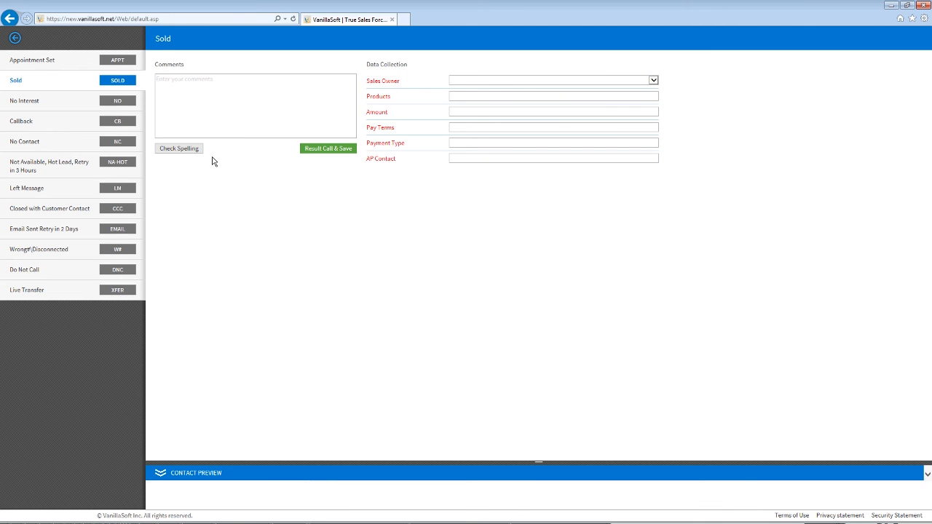
left_click(345, 148)
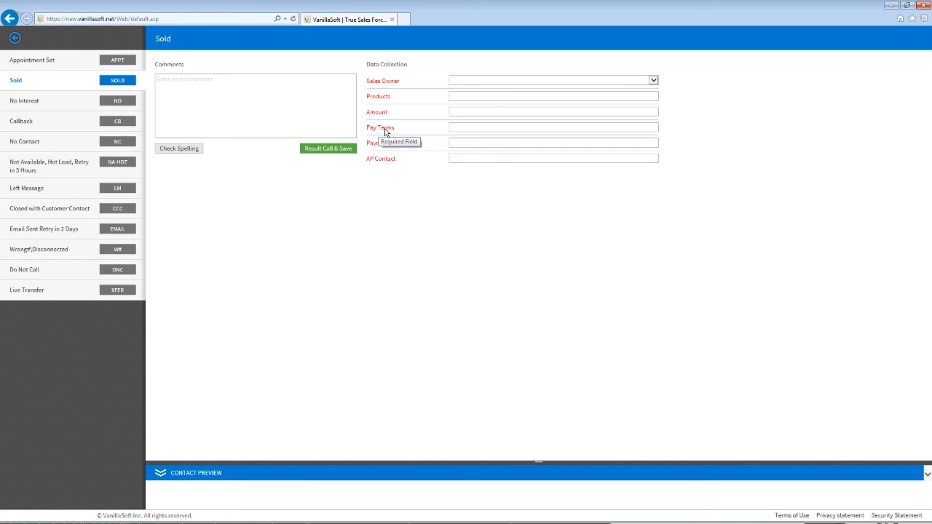
left_click(510, 82)
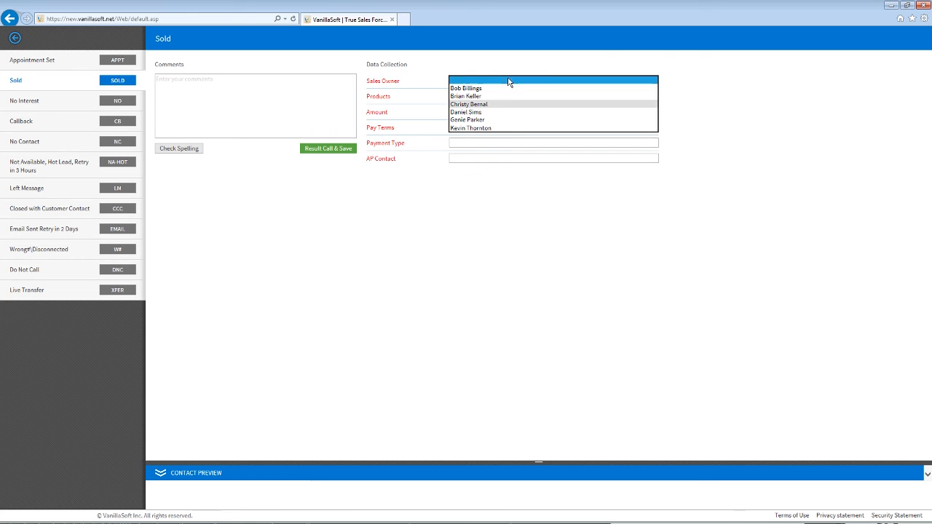
left_click(491, 107)
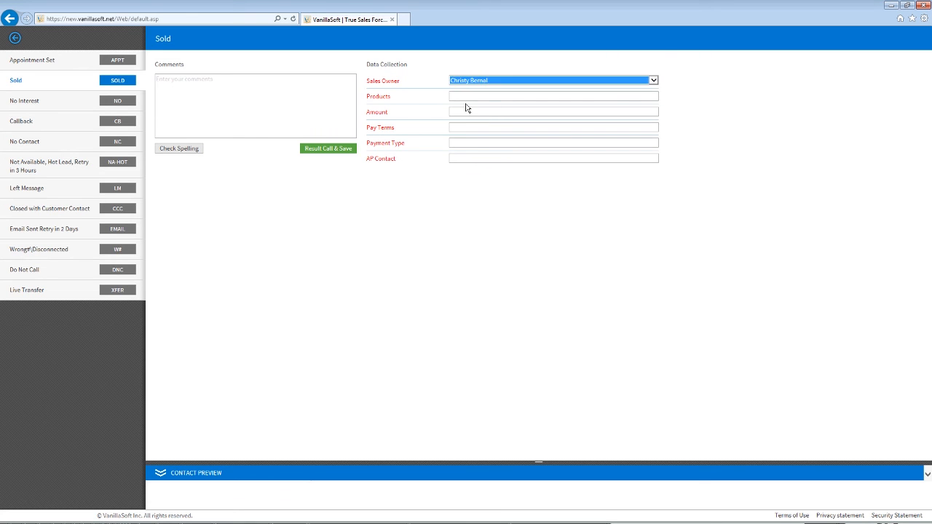
left_click(418, 107)
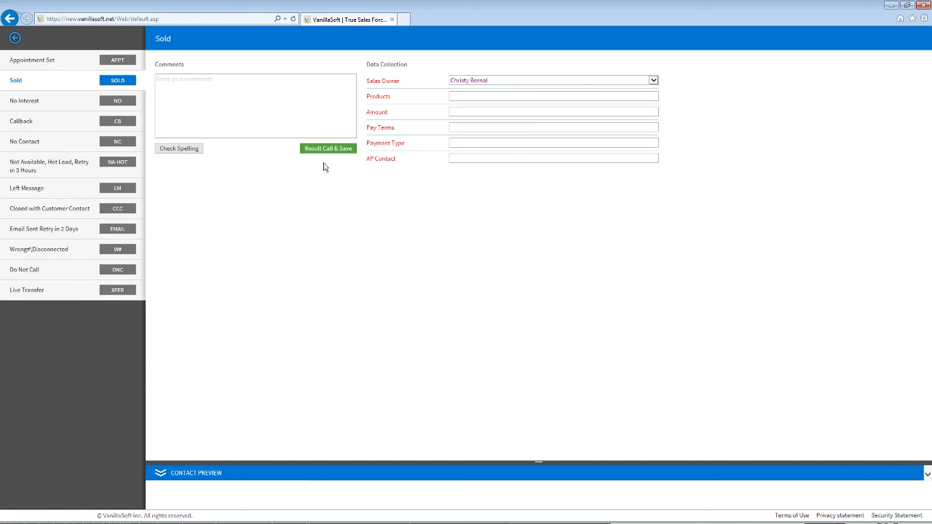
left_click(23, 40)
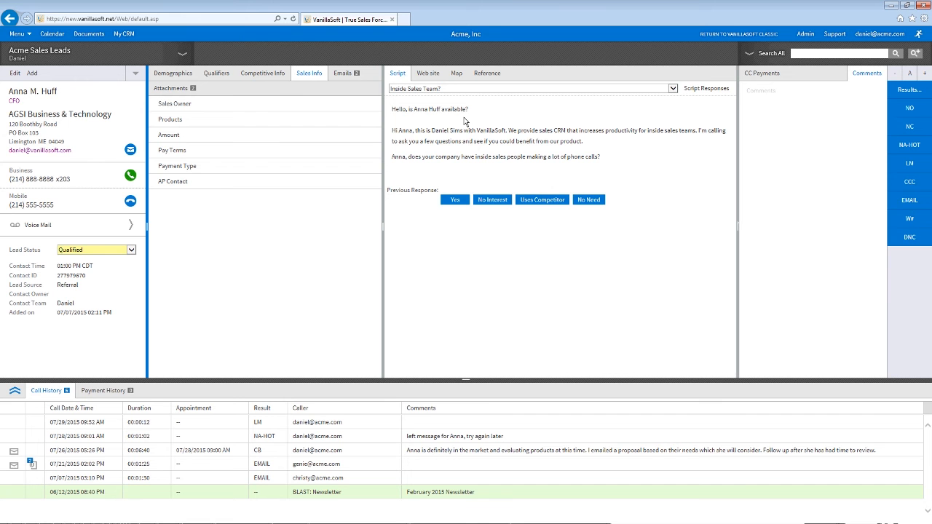
Step: Switch between the Demographics and Competitive Info details, then open IT Contact for editing
left_click_drag(414, 109, 464, 131)
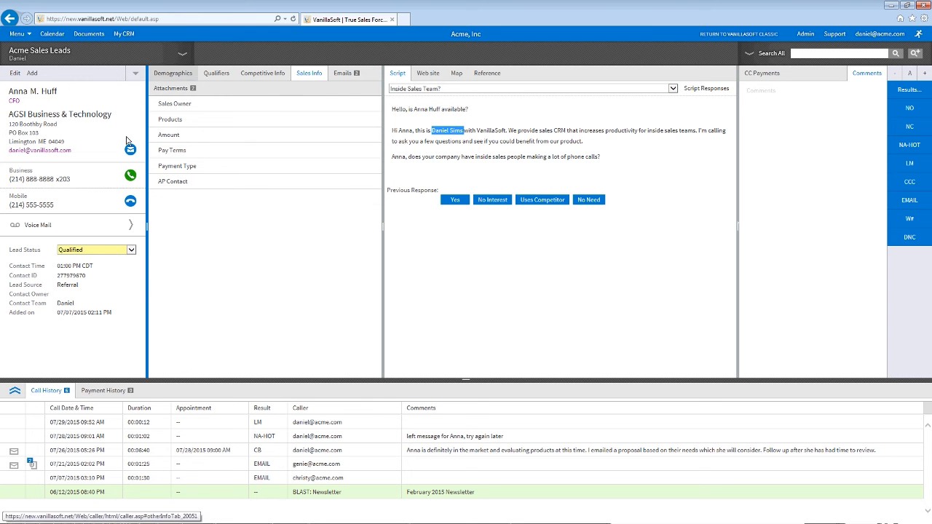
left_click(173, 72)
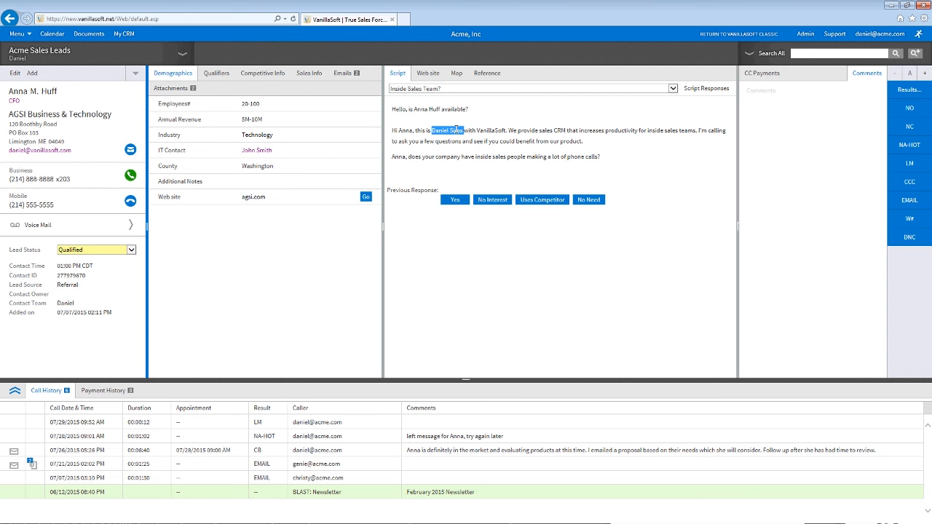
double_click(406, 131)
left_click(262, 73)
left_click(183, 73)
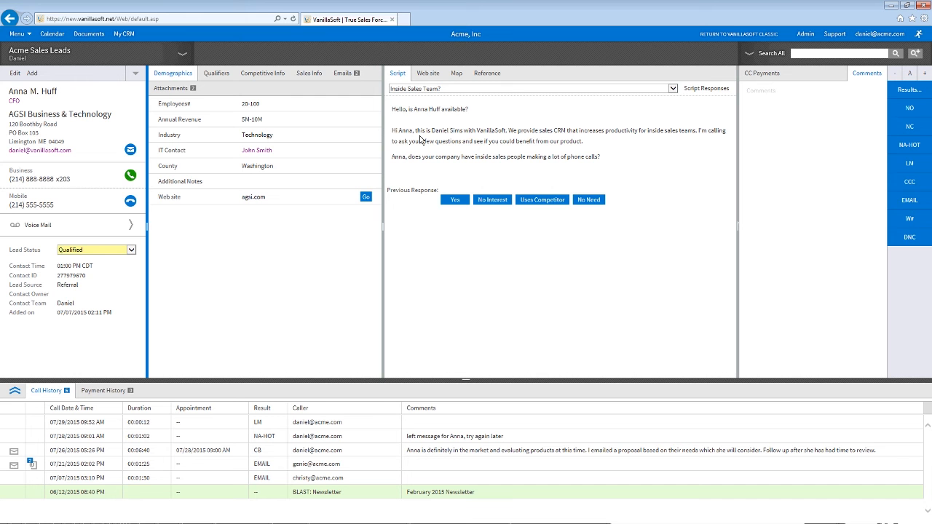
left_click(252, 151)
Step: Close the IT Contact and County edit boxes and answer Uses Competitor in the script
left_click(274, 177)
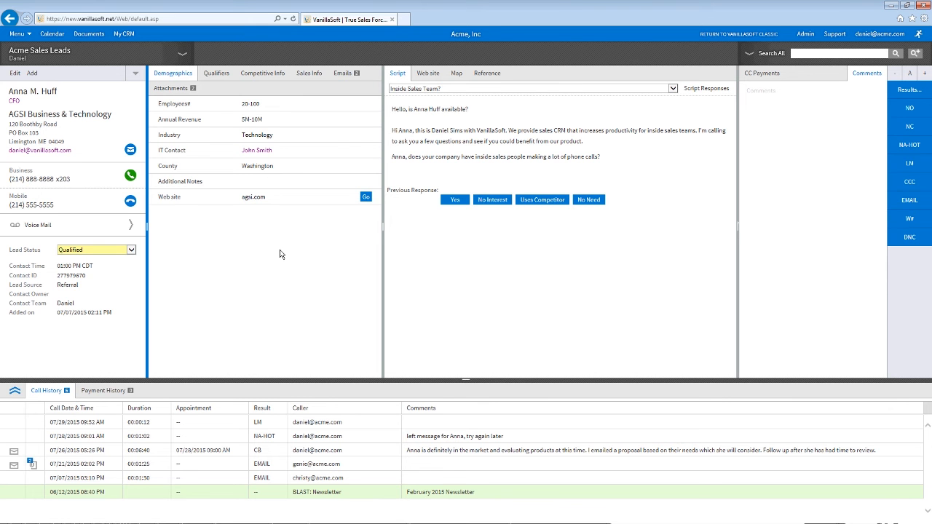
left_click(271, 165)
left_click(283, 243)
left_click(533, 202)
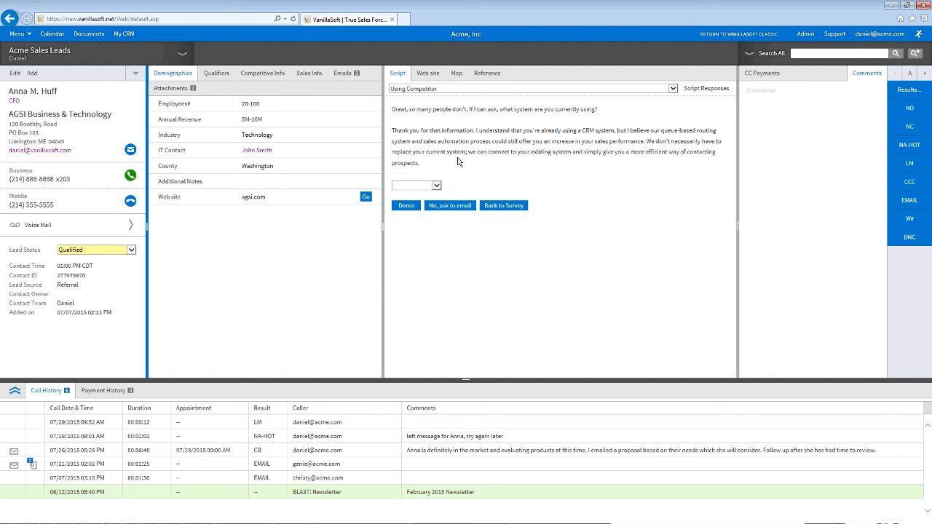
Step: Show the Competitive Info fields and choose Competitor #2 in the script's competitor list
left_click(216, 73)
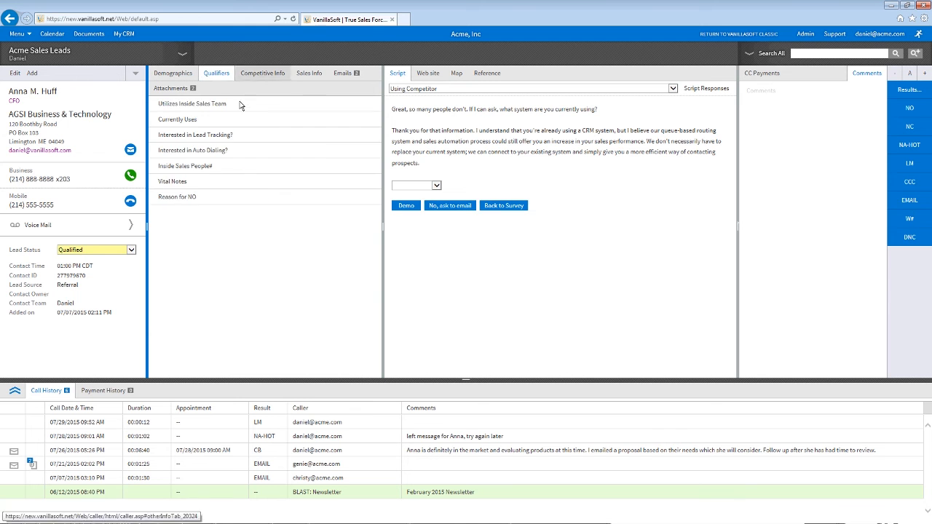
left_click(262, 73)
left_click(309, 74)
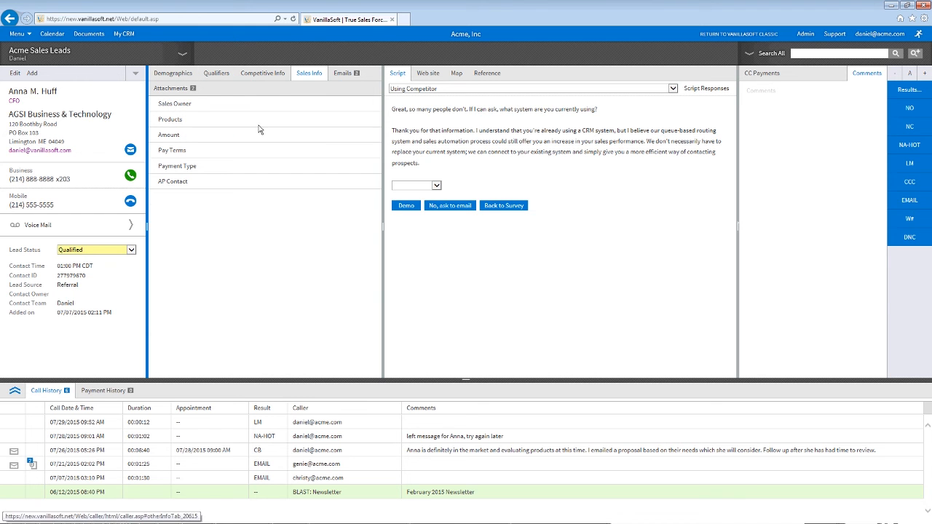
left_click(262, 75)
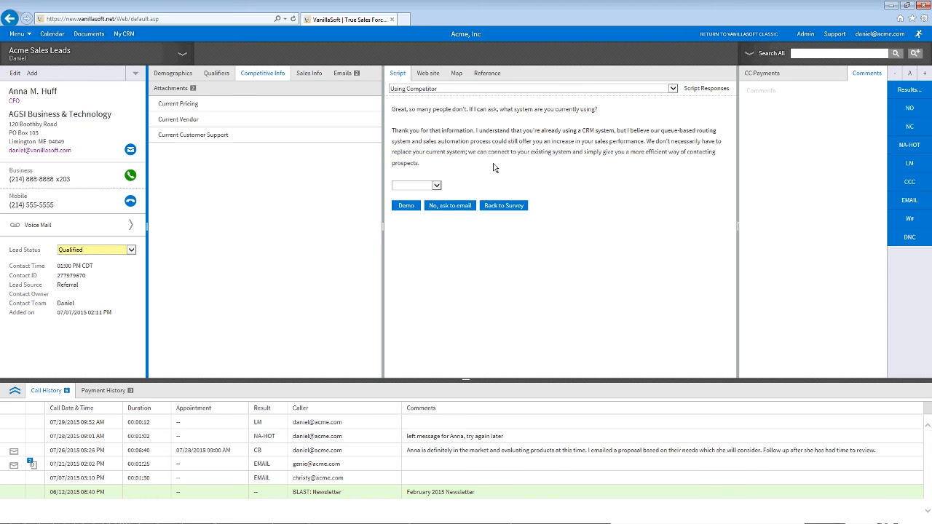
left_click(415, 185)
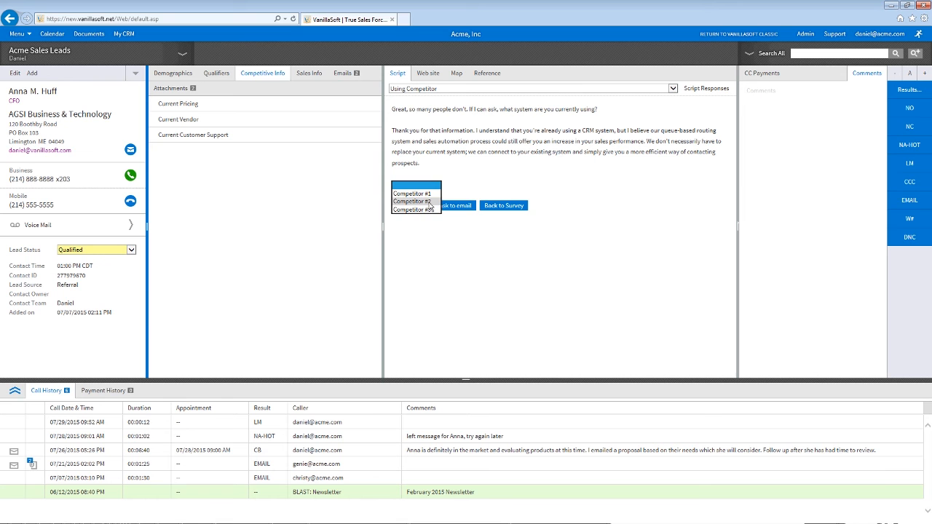
left_click(429, 202)
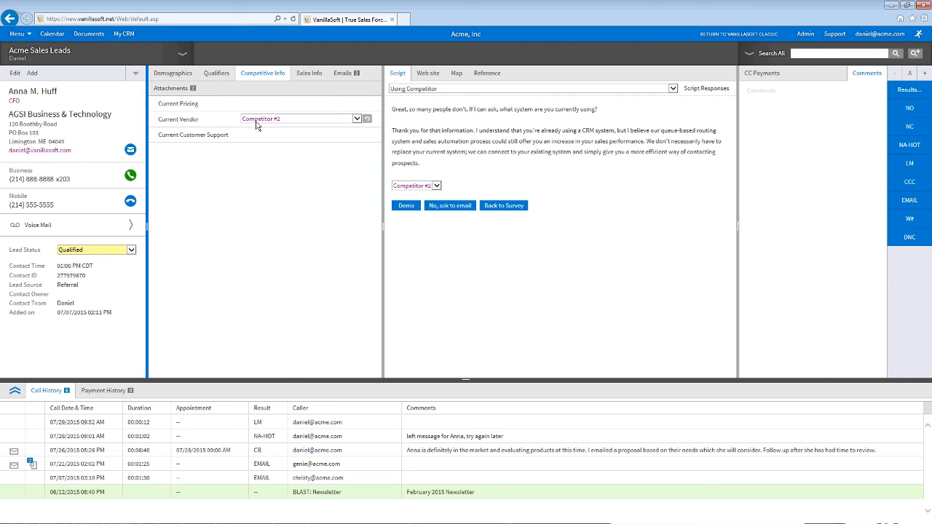
Step: Change Current Vendor and the script competitor so both end on Competitor #1
left_click(295, 123)
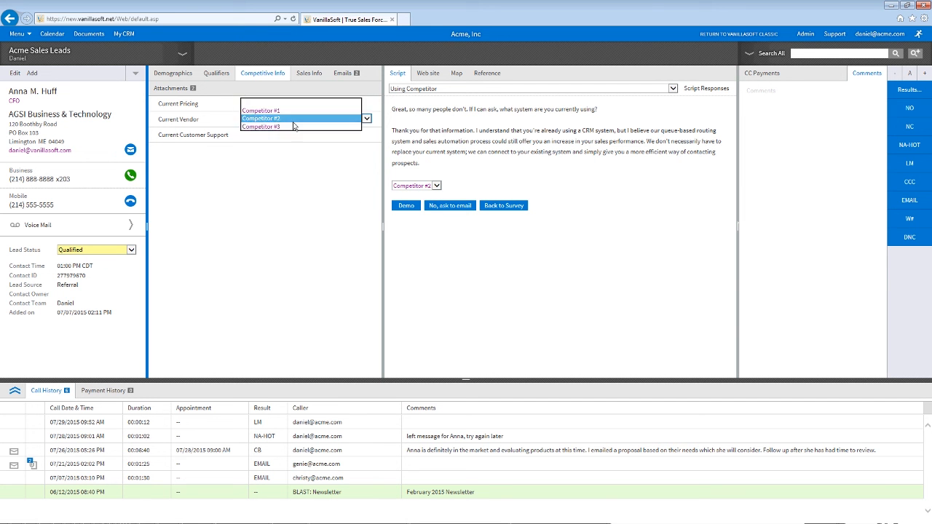
left_click(293, 127)
left_click(427, 185)
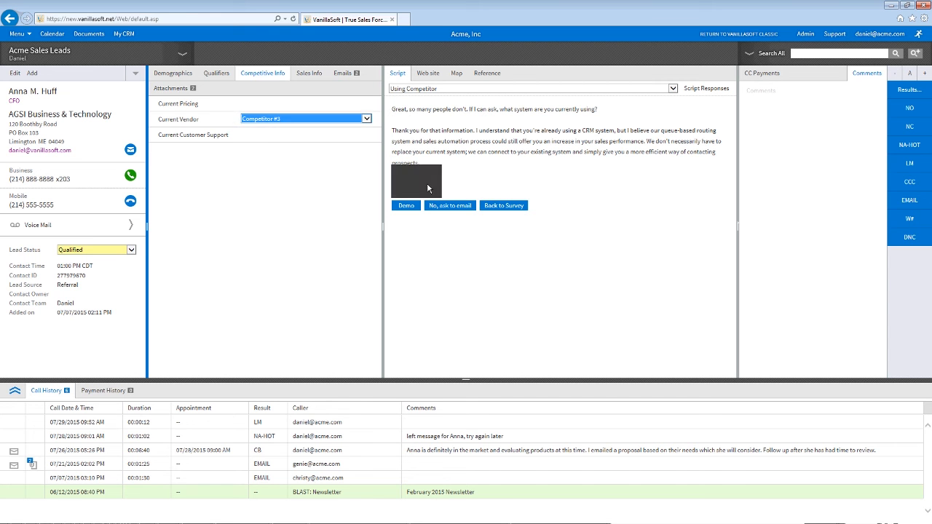
left_click(427, 177)
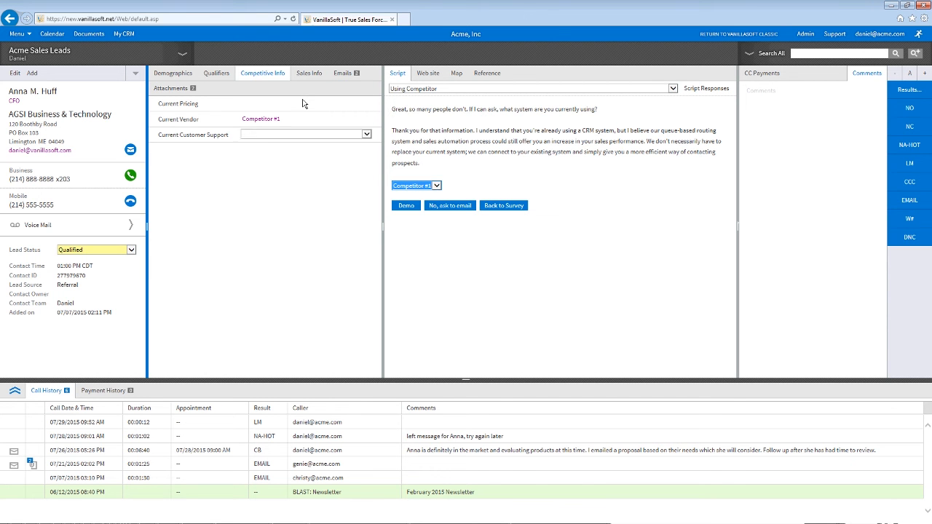
left_click(220, 76)
left_click(188, 75)
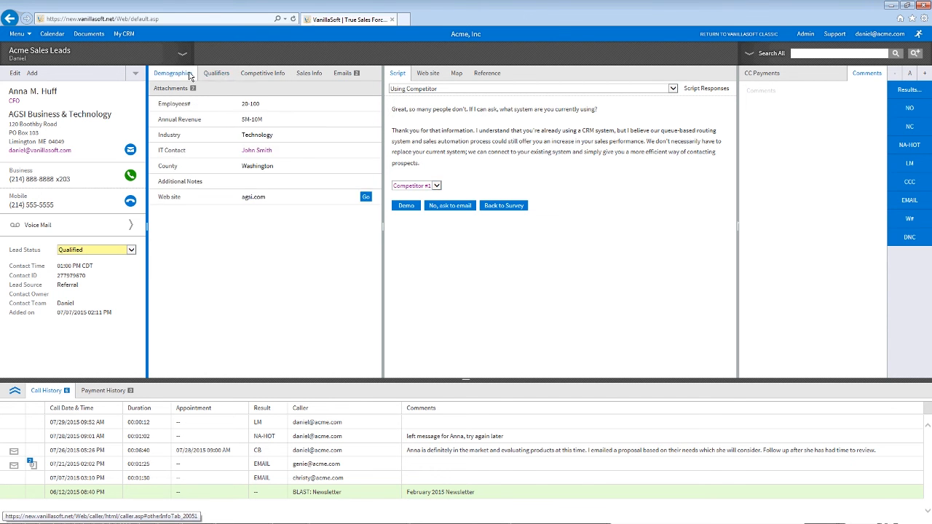
left_click(211, 74)
left_click(241, 75)
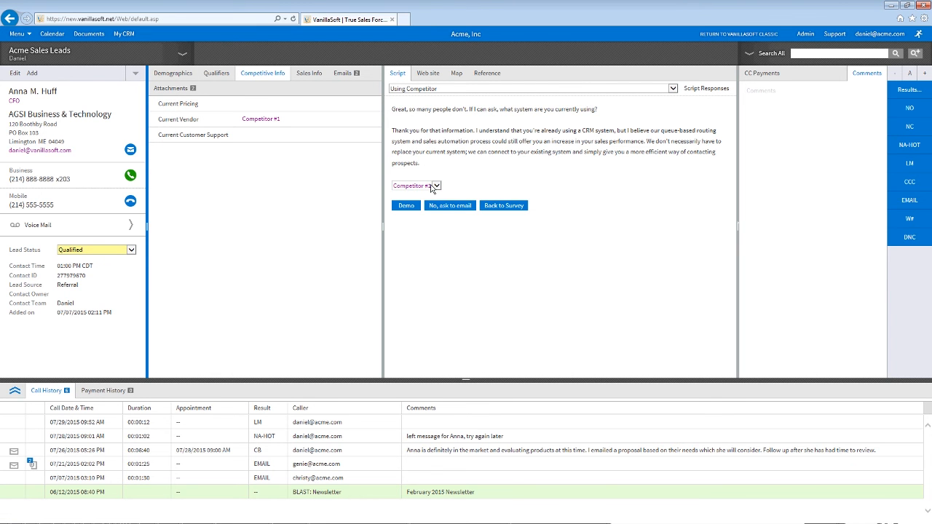
Step: Save 'Currently with Competitor #2' as the reason for no and check it under Qualifiers
left_click(467, 207)
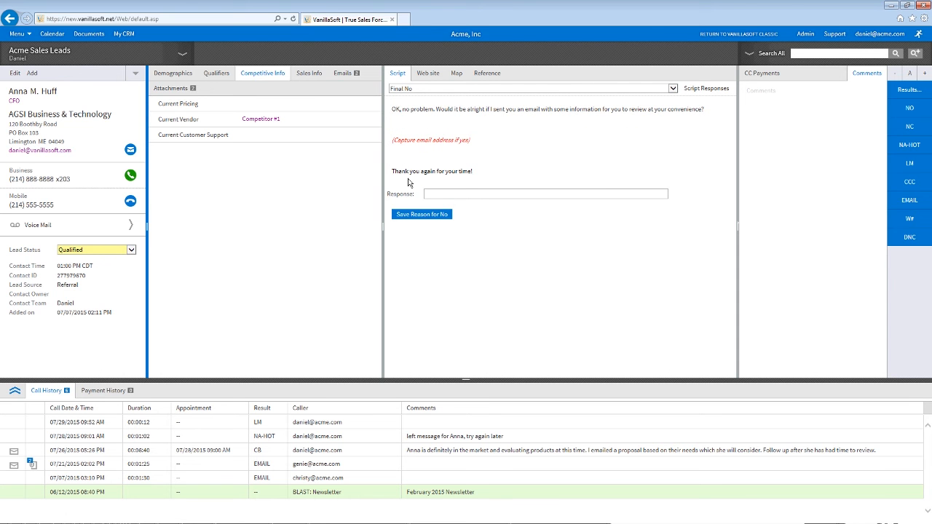
left_click(441, 196)
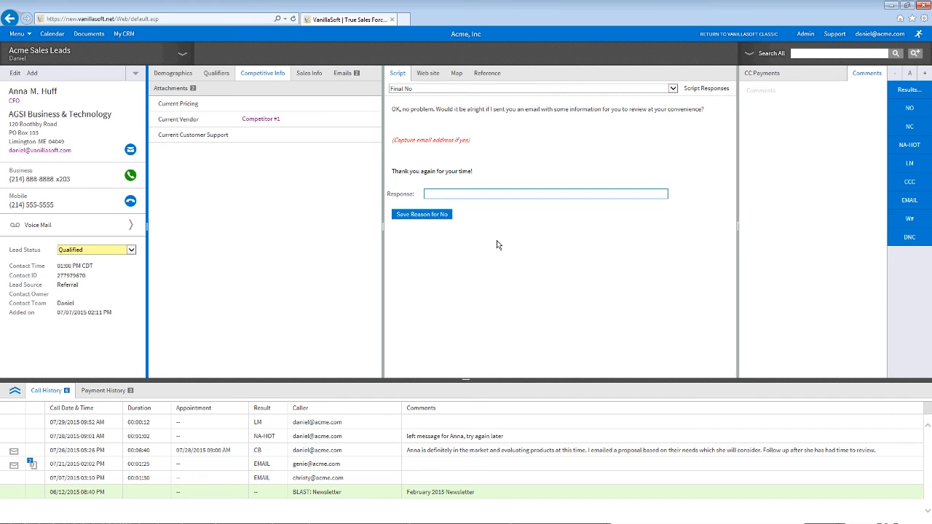
type("Currently with Competitor #2")
left_click(441, 216)
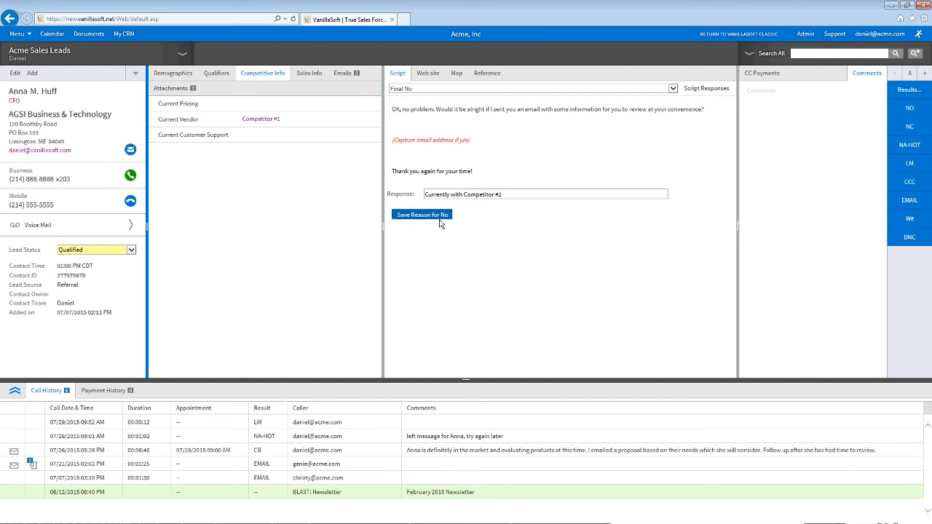
left_click(216, 73)
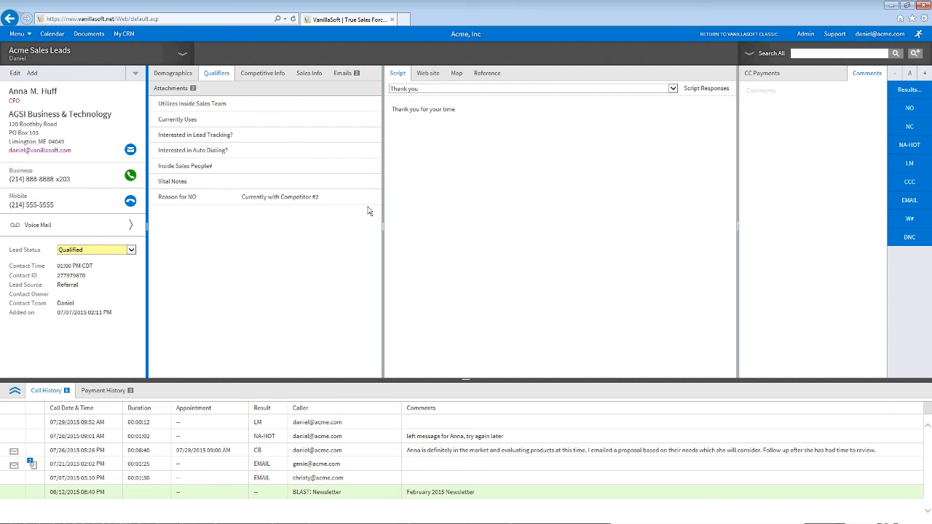
Step: Jump the script back to Inside Sales Team?, answer Yes, then answer No on Lead Tracking?
left_click(458, 88)
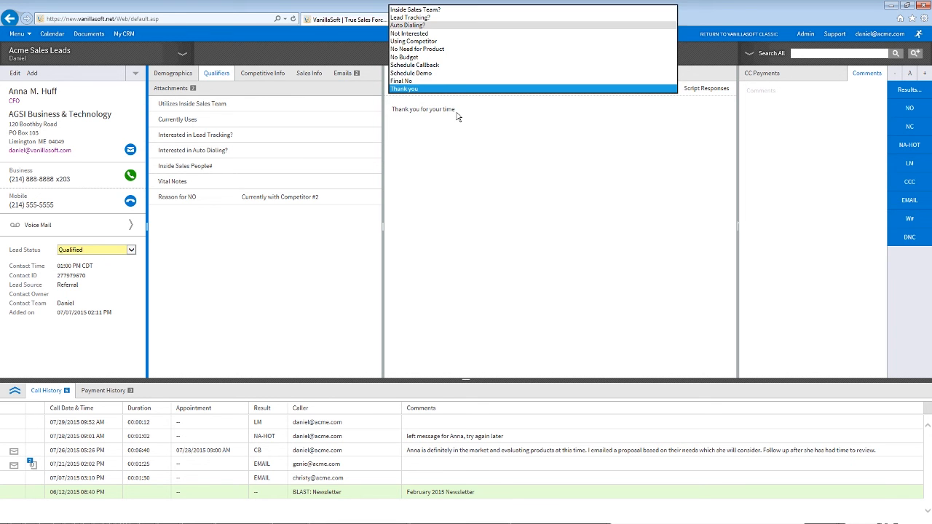
left_click(445, 30)
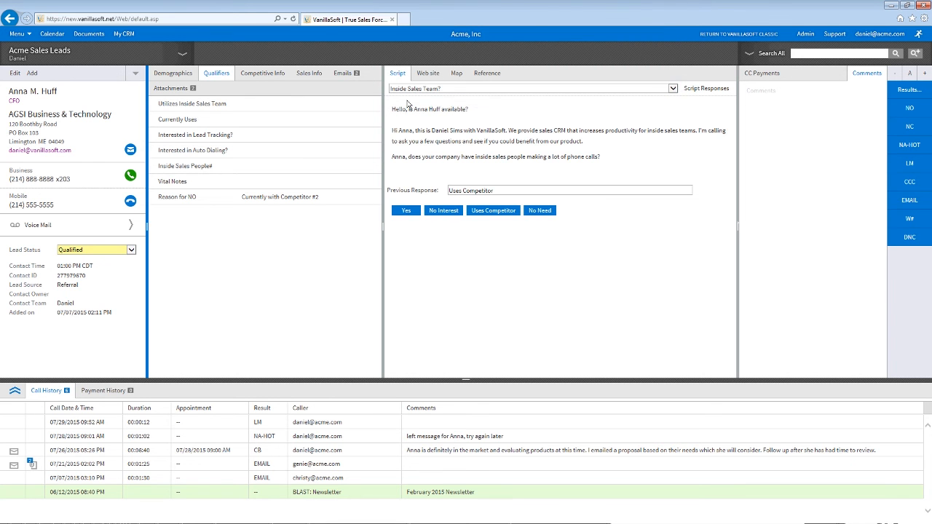
left_click(415, 212)
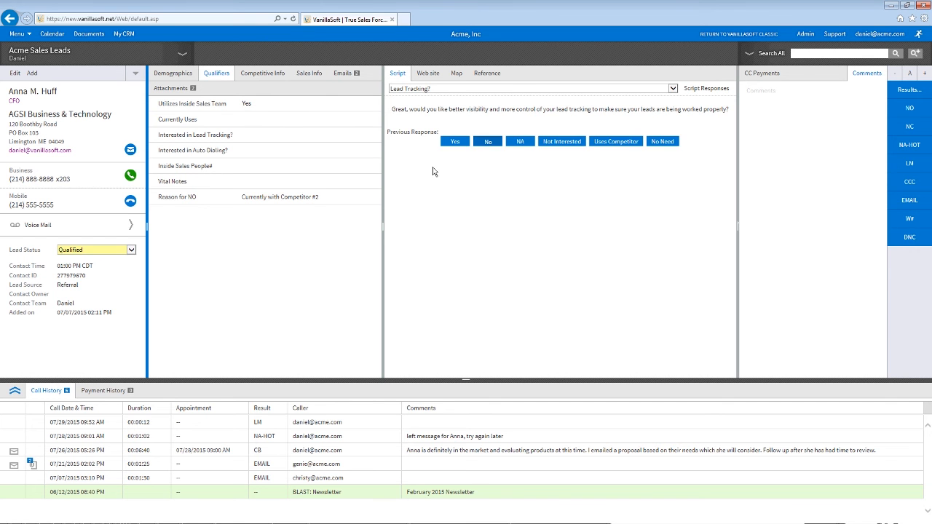
left_click(484, 142)
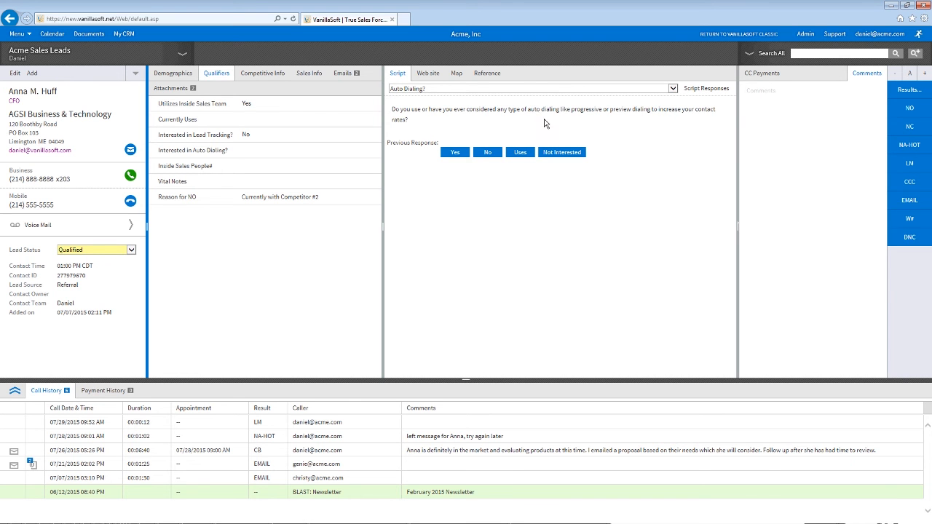
Step: Zoom out and pan around the lead's map location, then show the Wikipedia reference page
left_click(456, 73)
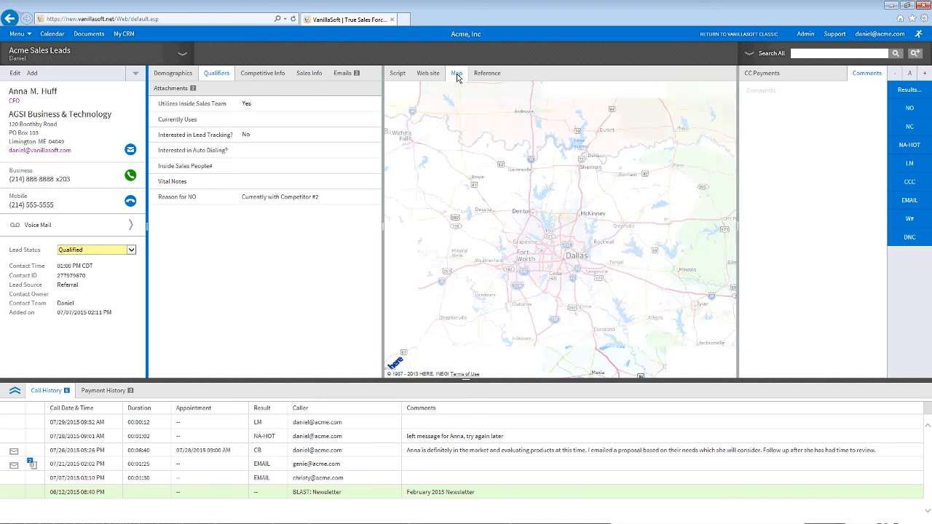
scroll(543, 186, "down", 5)
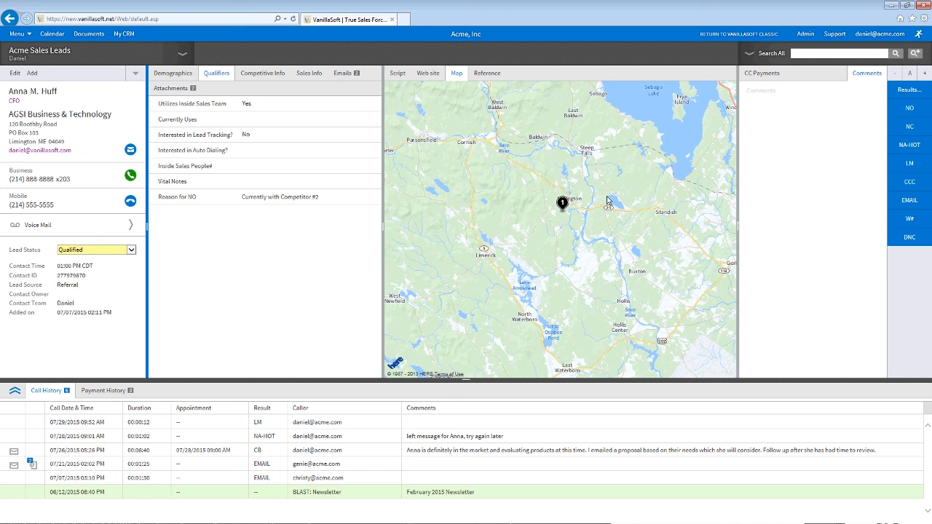
left_click_drag(521, 180, 513, 224)
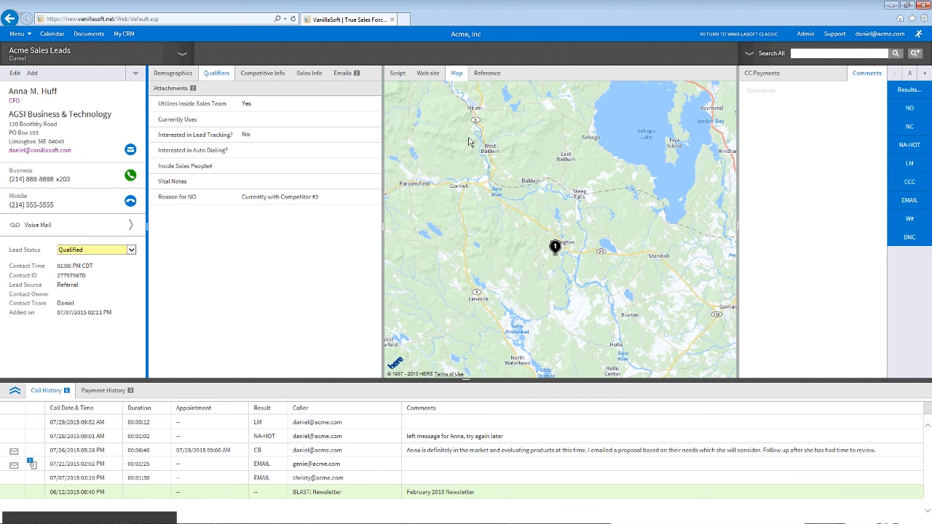
left_click(478, 81)
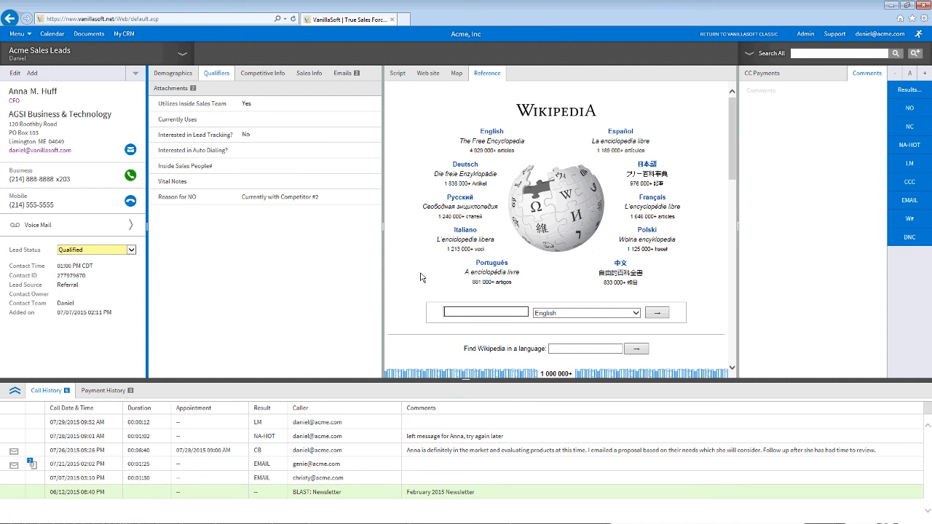
Step: Search Wikipedia for 'Sales', scroll the article, then go back to the Auto Dialing? script
type("Sales")
key("Return")
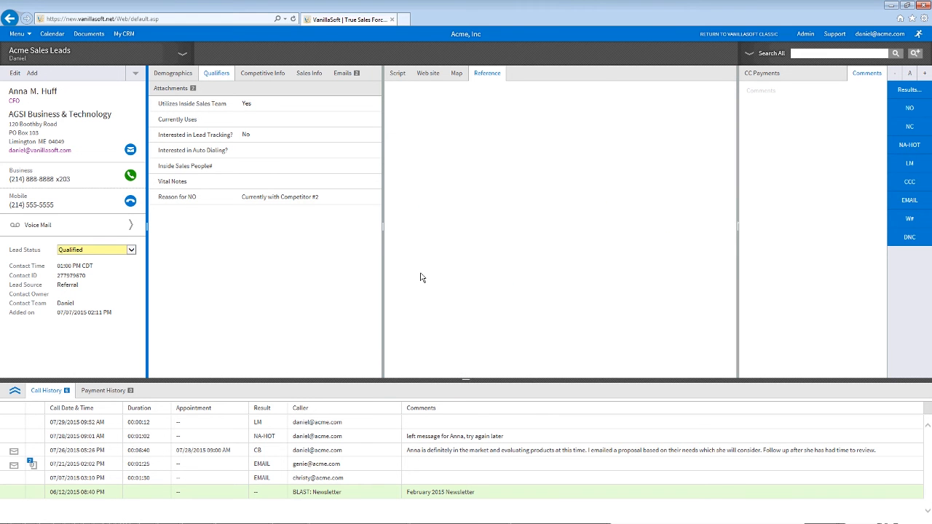
scroll(663, 160, "down", 3)
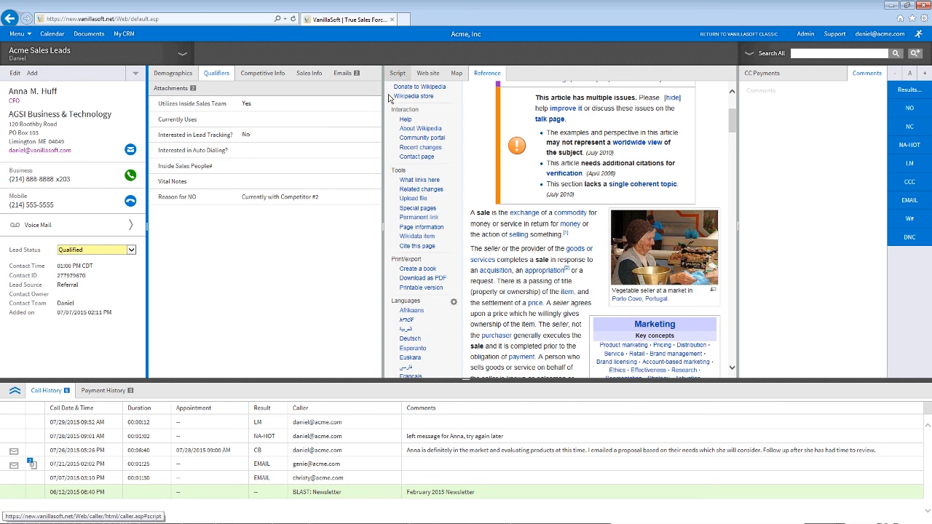
left_click(396, 74)
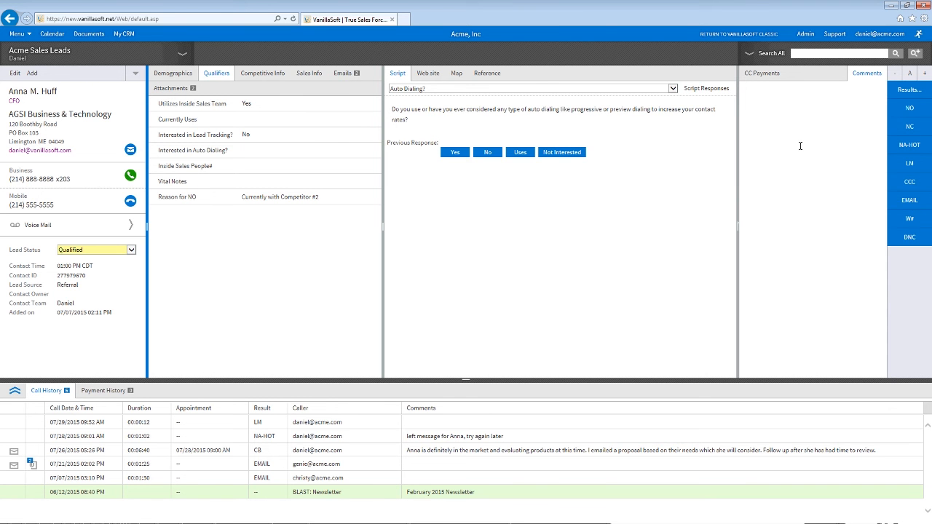
Step: Enter 'This is my comment.' in the Comments box and set the call result to LM
type("This is my comment.")
left_click_drag(150, 422, 142, 423)
left_click(194, 448)
double_click(195, 412)
left_click(910, 164)
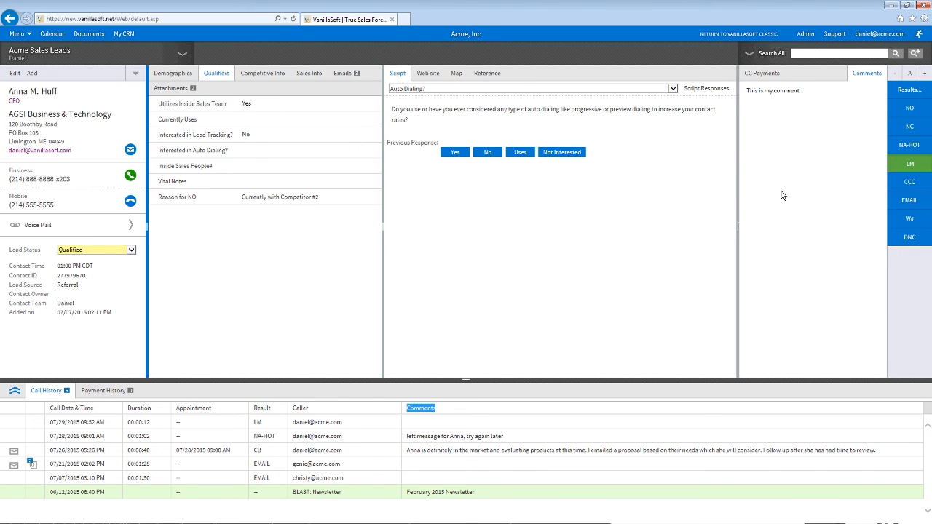
Step: Save the LM call and search all leads for the earlier lead by name
left_click(899, 166)
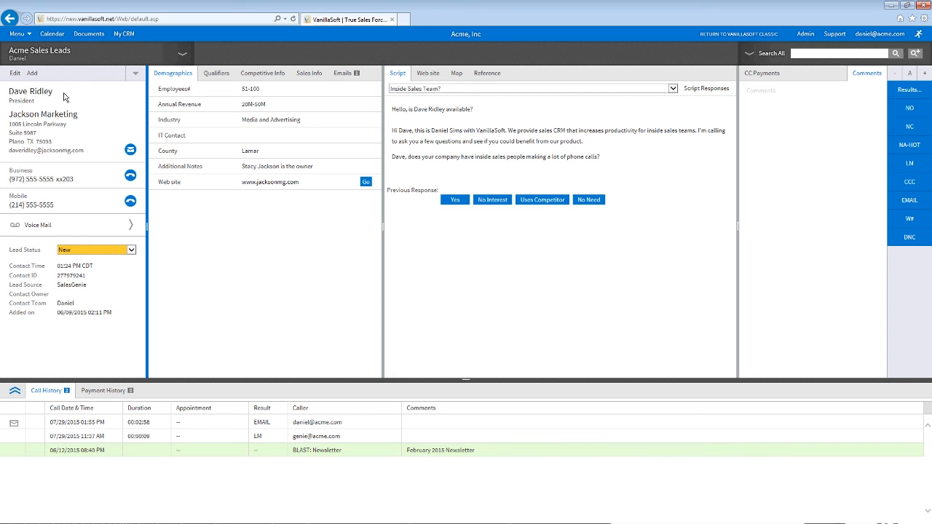
key("Return")
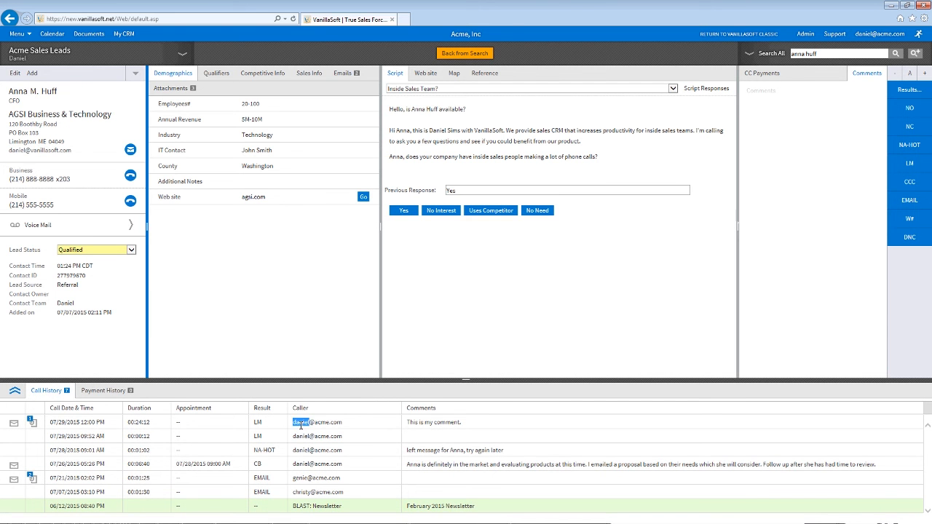
Step: Check that the new comment appears in Call History, then view CC Payments and Comments
left_click(412, 422)
left_click(141, 422)
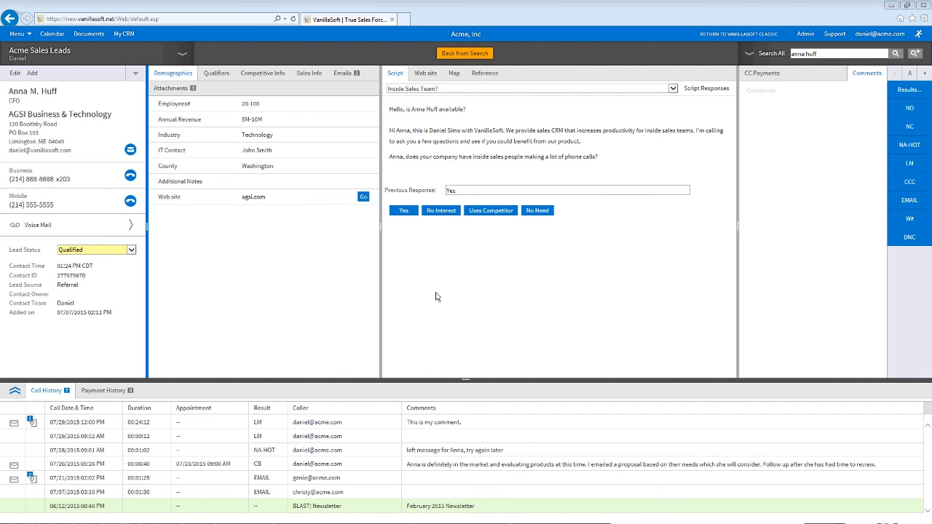
left_click(583, 287)
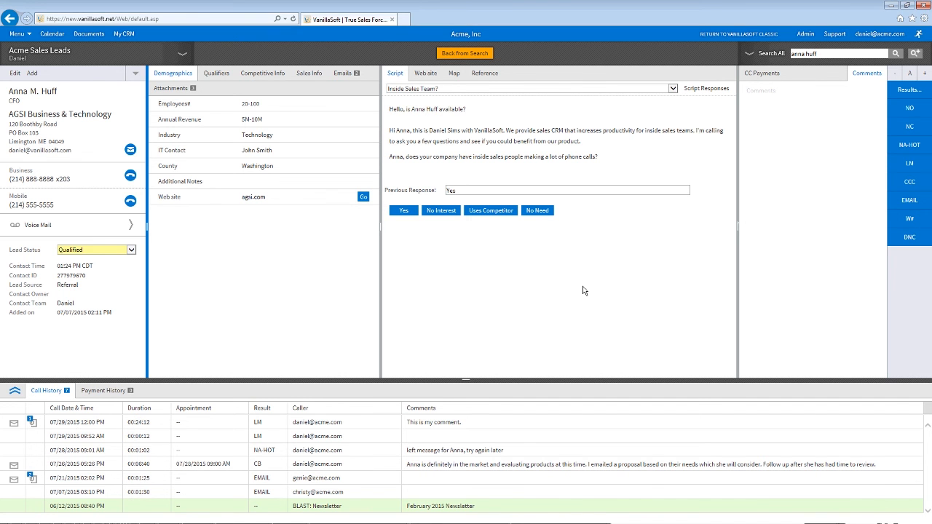
left_click(769, 75)
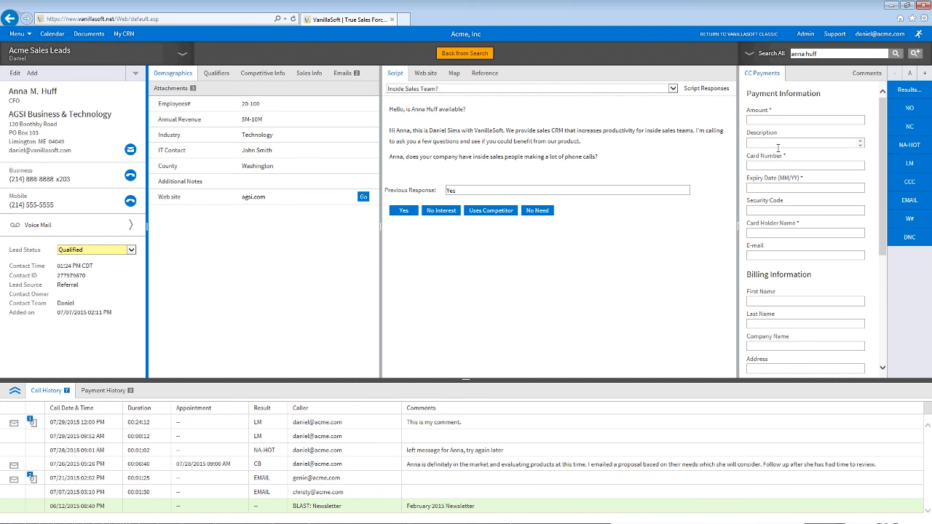
left_click(866, 73)
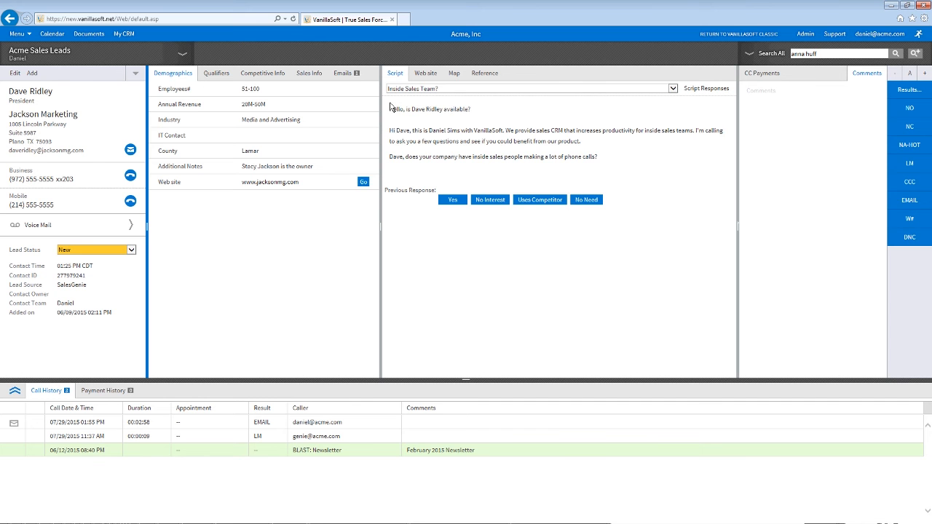
Step: Answer the script Yes to inside sales team, No to lead tracking, Yes to auto dialing
left_click(453, 200)
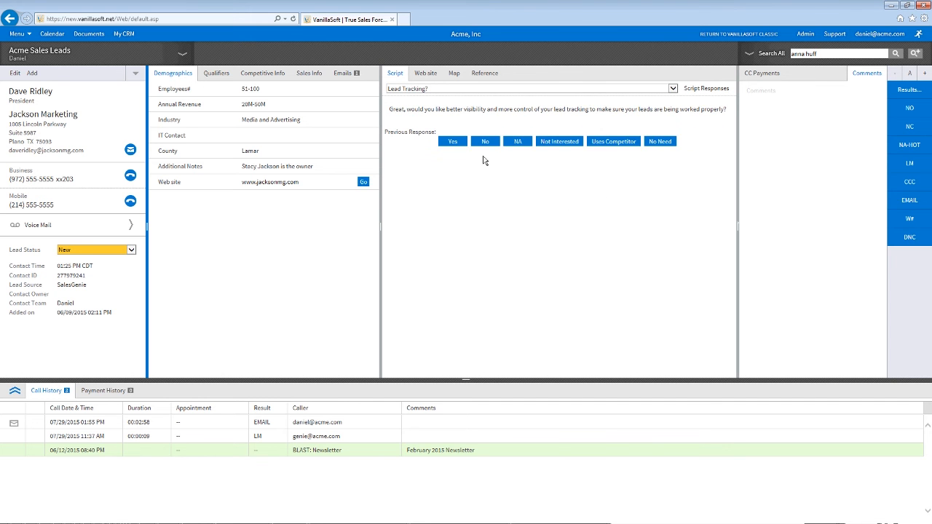
left_click(484, 142)
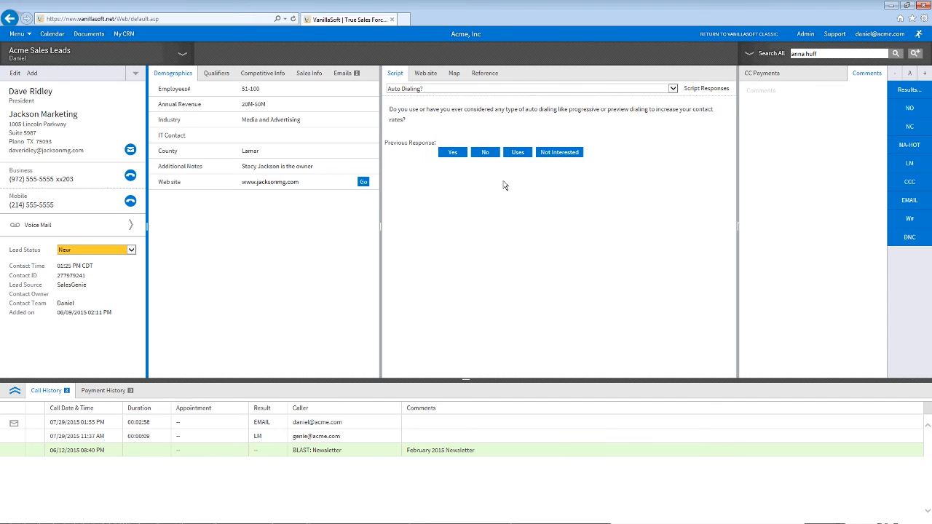
left_click(452, 153)
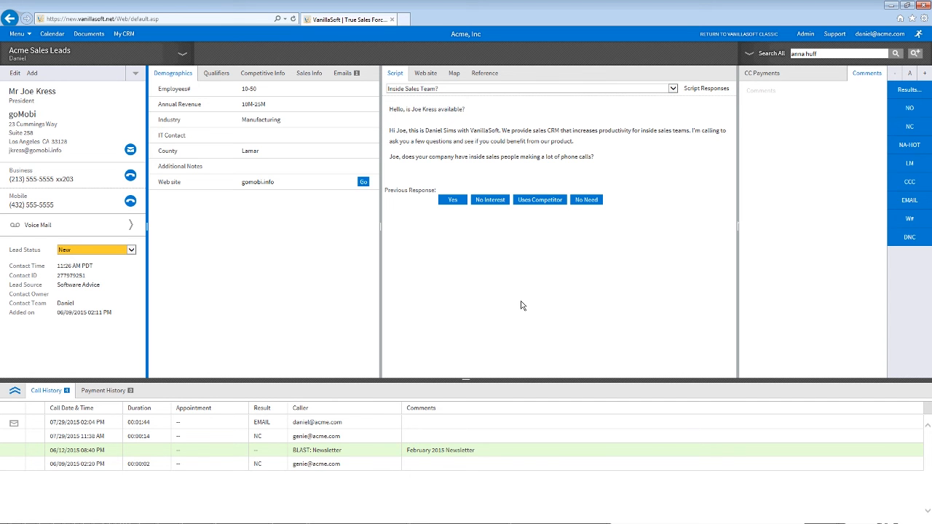
Step: View the goMobi lead's Competitive Info, give the call result NC, and go to Admin projects
left_click(262, 73)
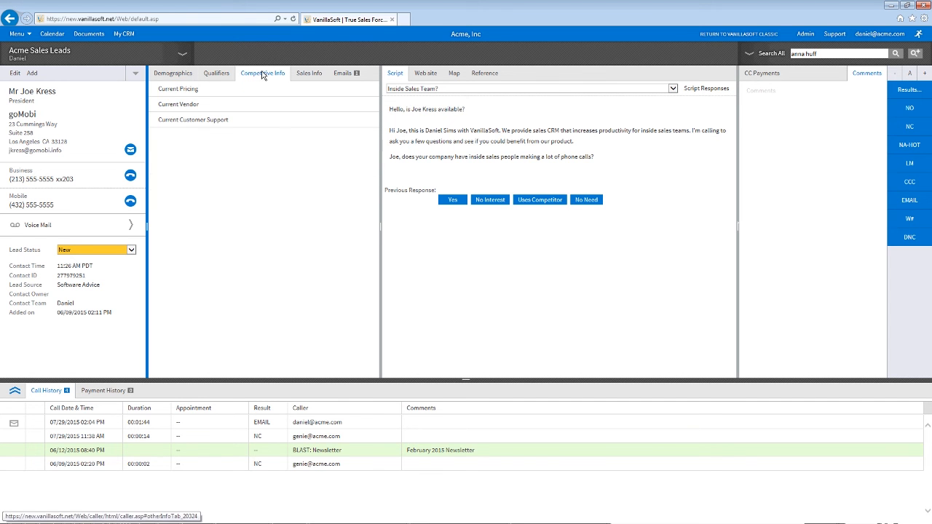
left_click(902, 127)
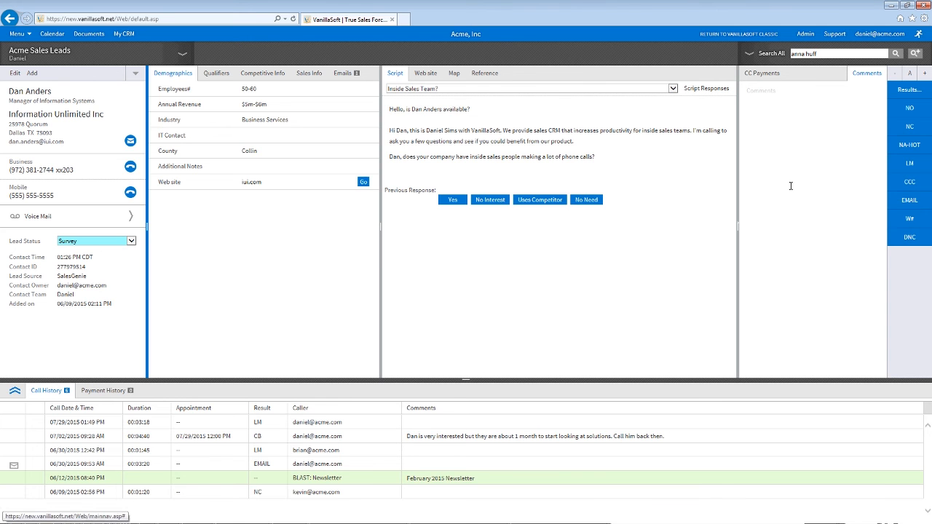
left_click(806, 34)
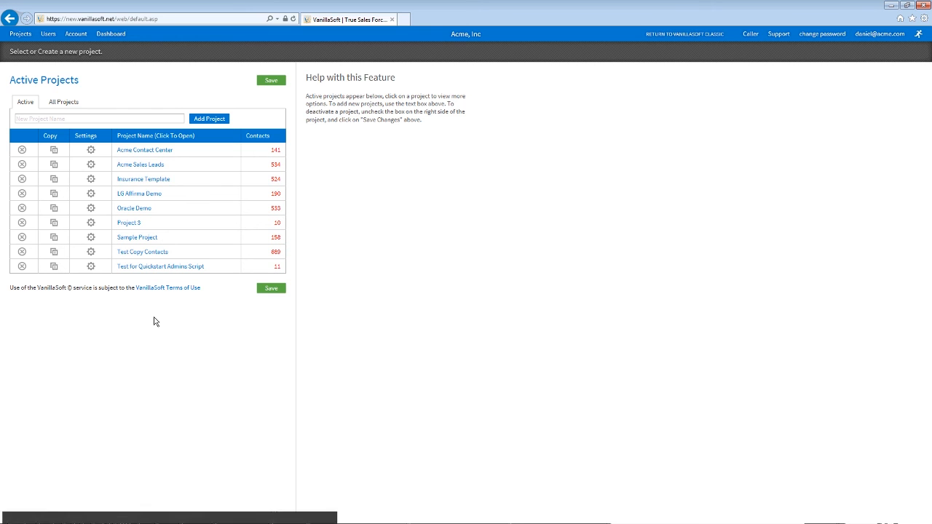
Step: Open the Acme Sales Leads project and go to its Quick Setup custom fields page
left_click_drag(270, 164, 119, 164)
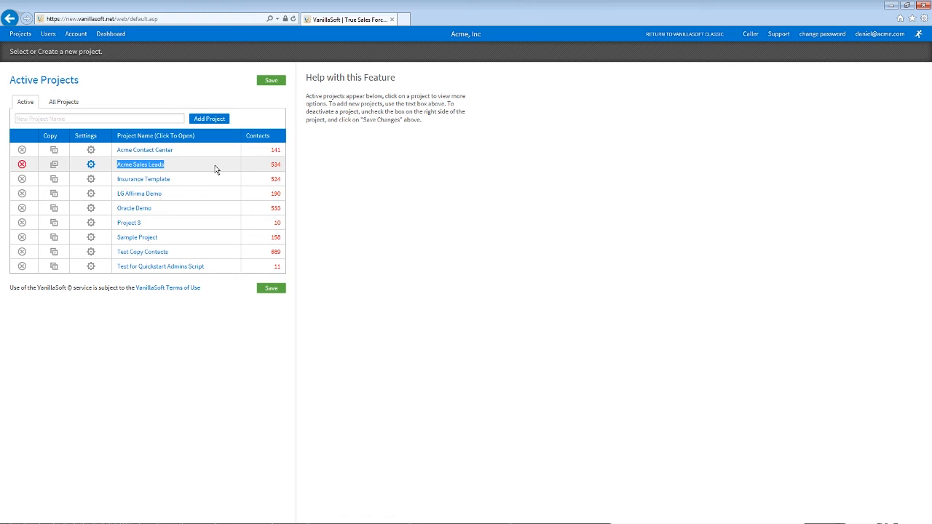
left_click_drag(183, 181, 119, 178)
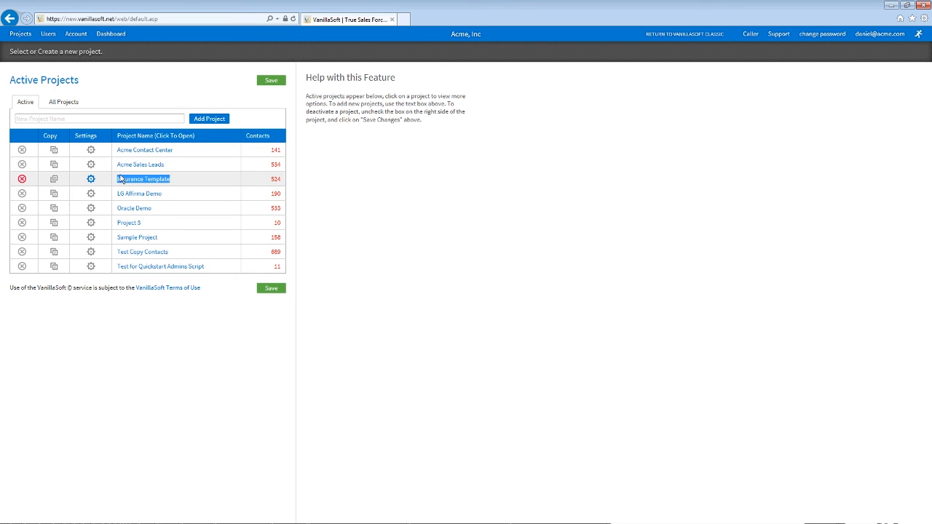
left_click_drag(176, 192, 126, 195)
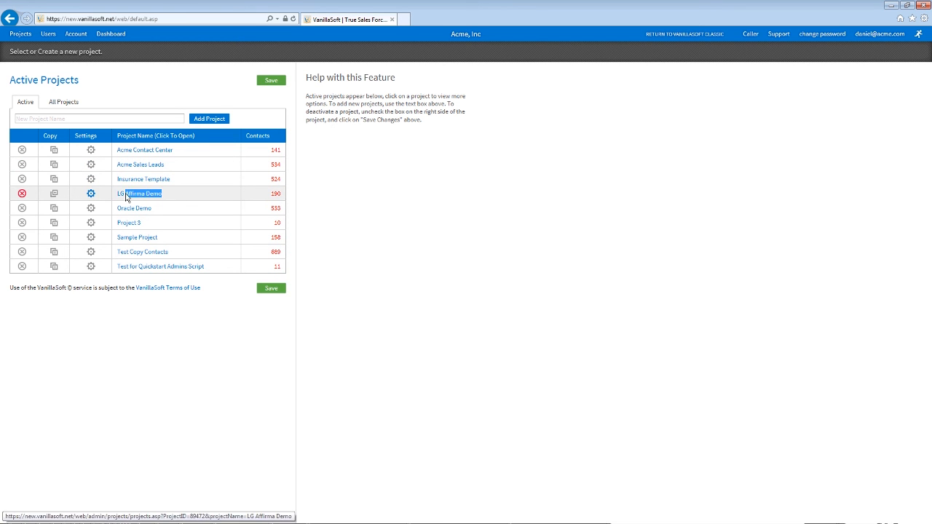
left_click(198, 192)
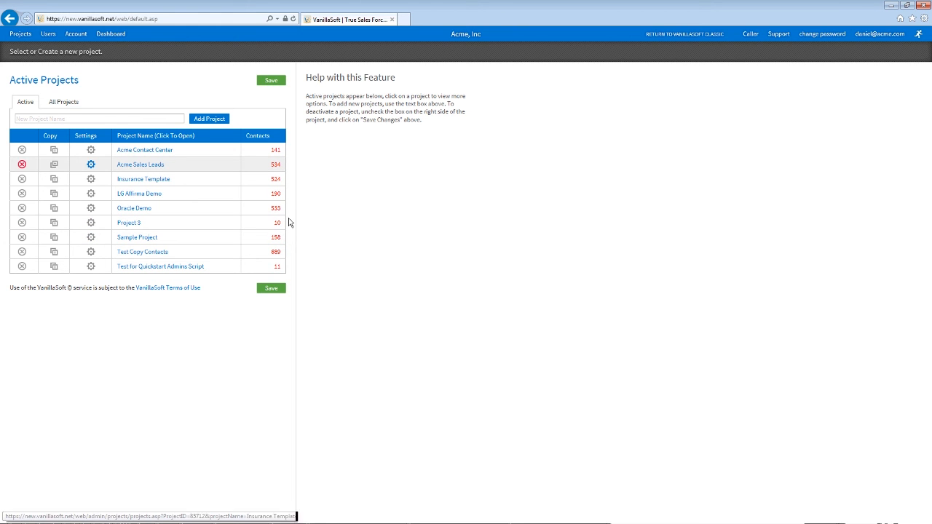
left_click(143, 165)
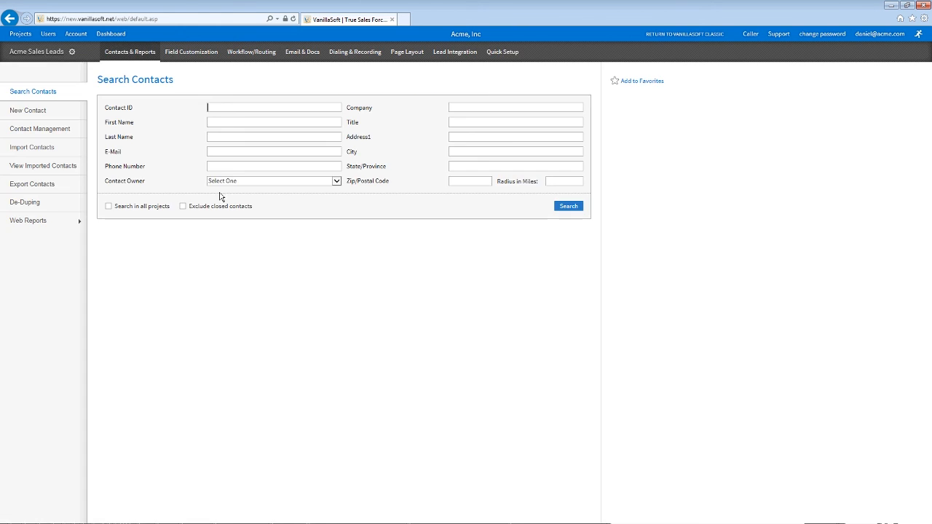
left_click(503, 69)
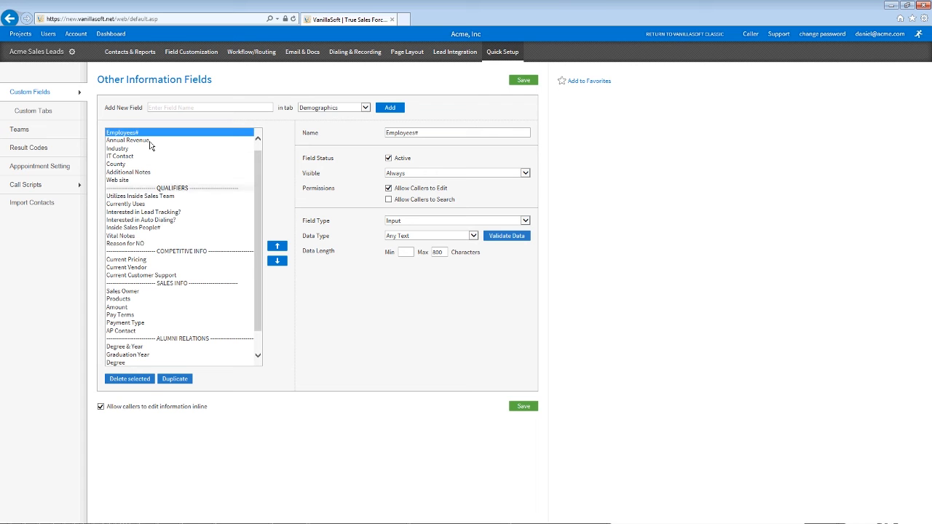
Step: Inspect the Currently Uses field, keeping field type Input and data type Any Text
left_click(169, 189)
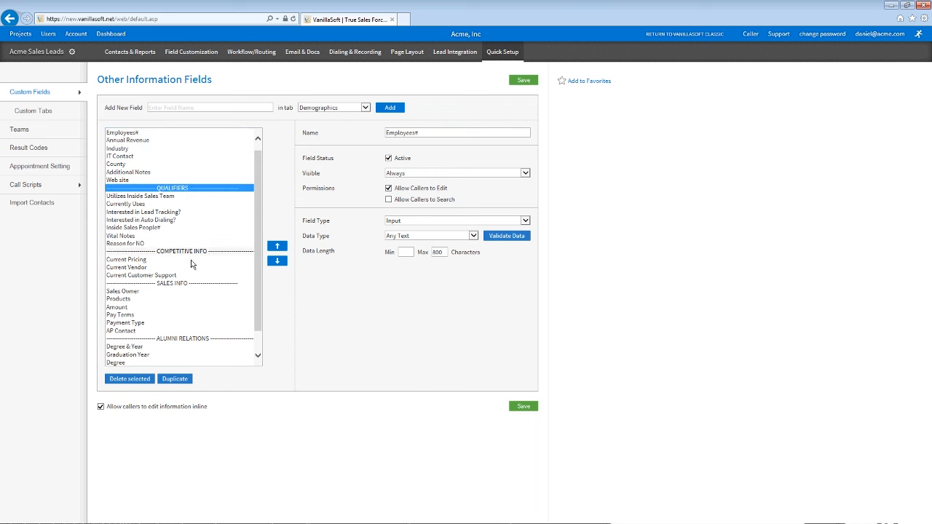
left_click(151, 205)
scroll(151, 208, "down", 1)
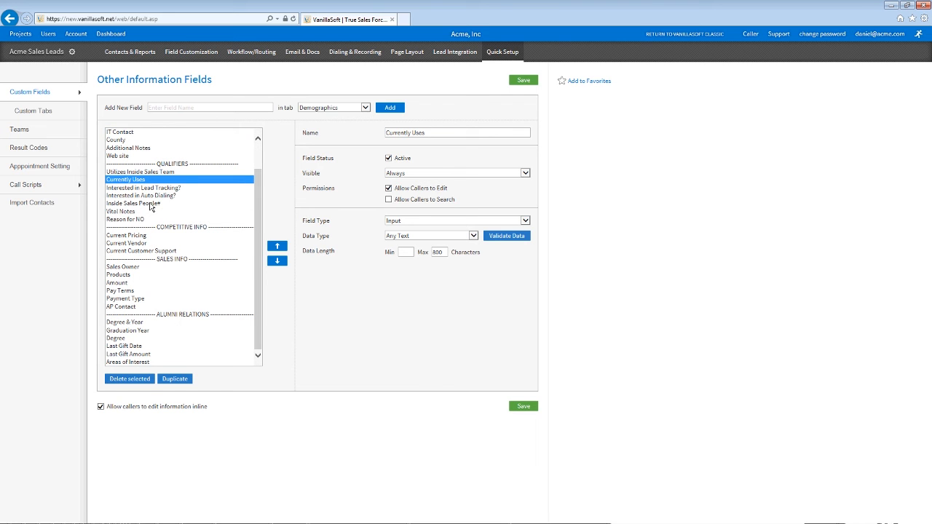
left_click(422, 224)
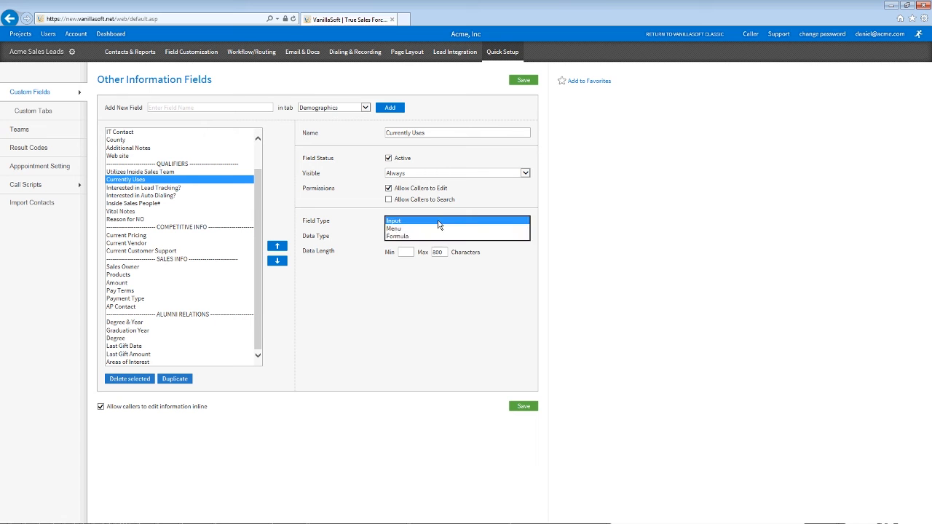
left_click(438, 225)
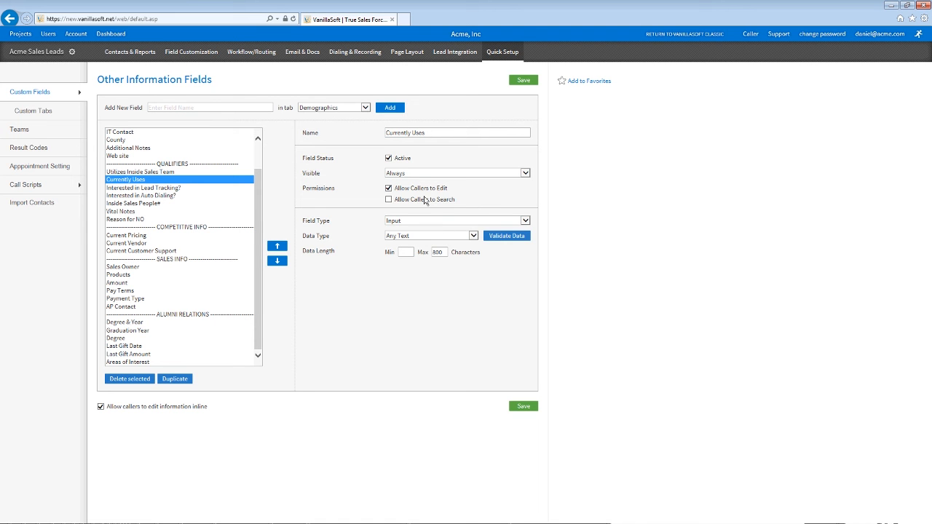
left_click(409, 236)
left_click(362, 225)
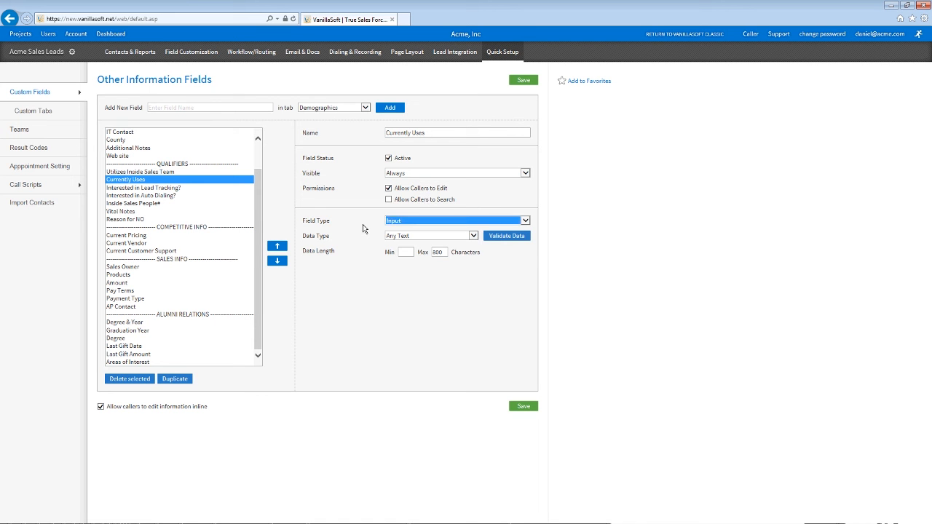
left_click(347, 191)
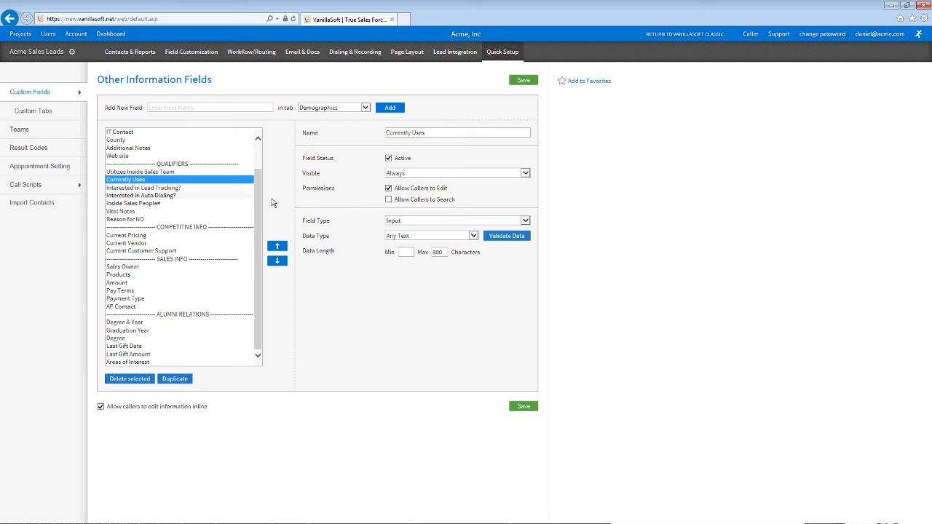
Step: Confirm Vital Notes visibility stays Always, then bring up the Custom Tabs page
left_click(177, 212)
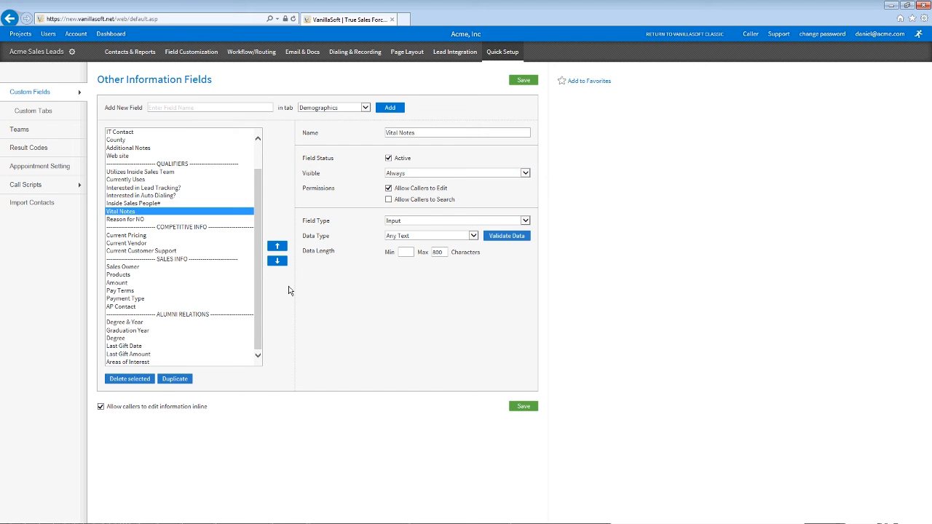
left_click(412, 173)
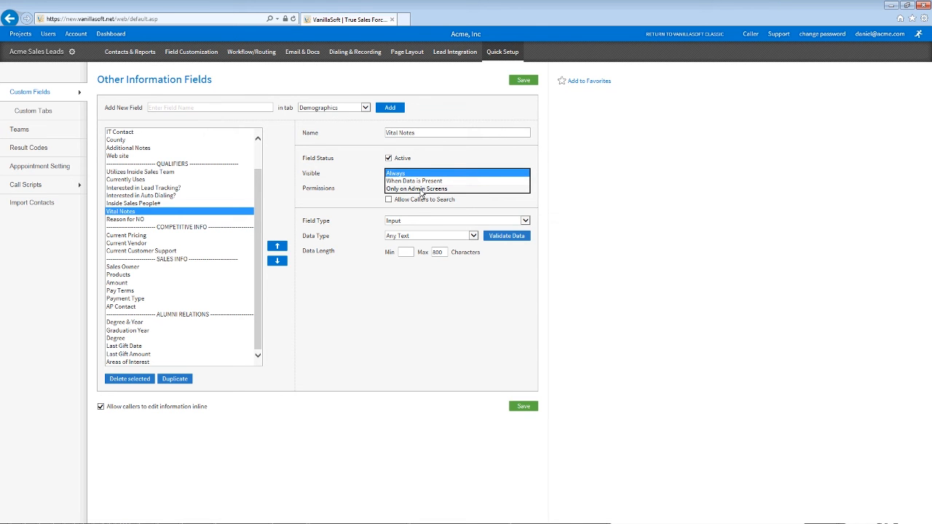
left_click(419, 192)
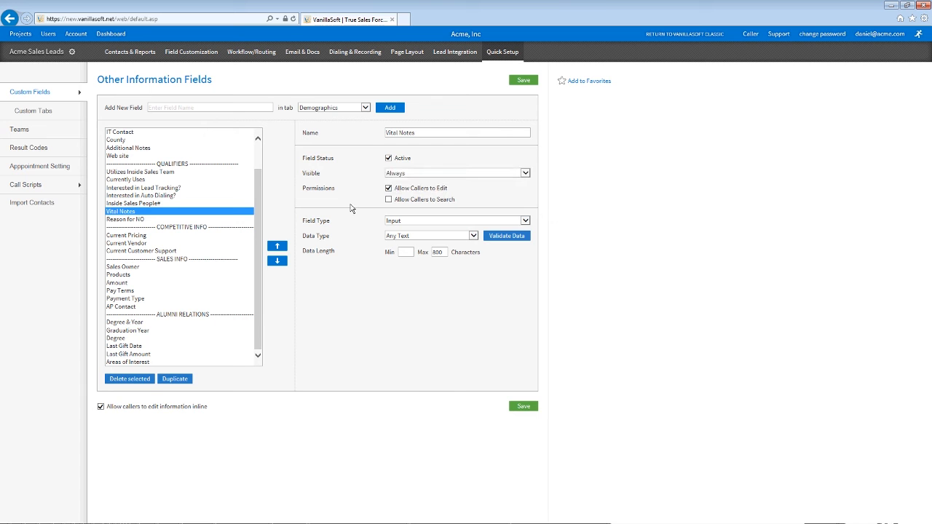
left_click(52, 118)
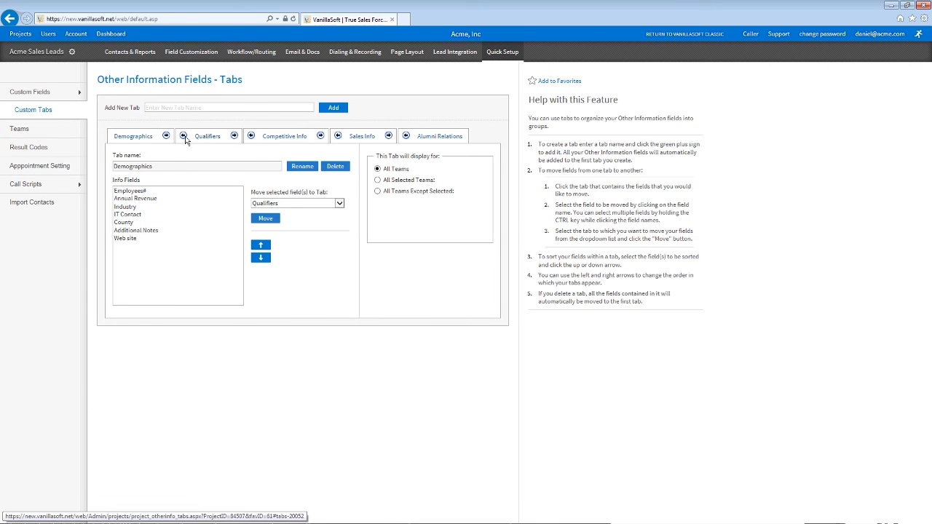
Step: View the Qualifiers tab's fields, return to the Custom Fields list, then go to Teams
left_click(186, 140)
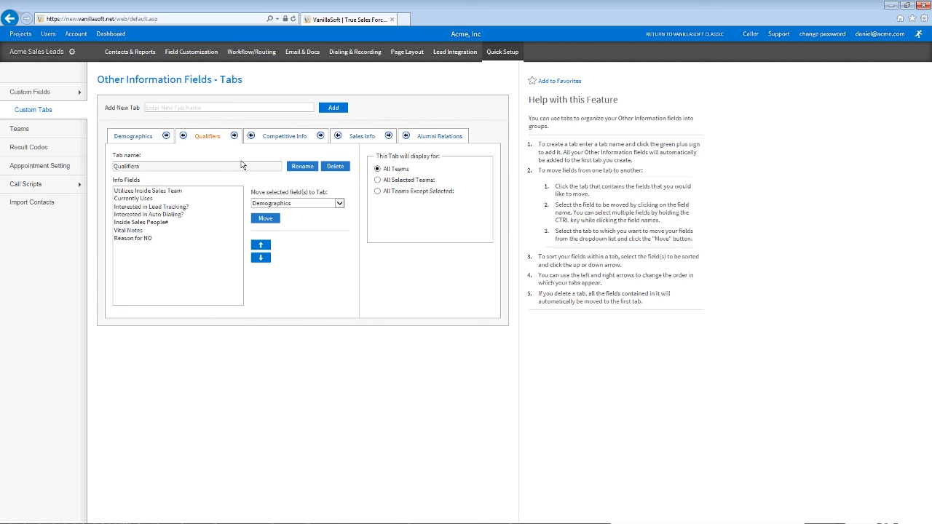
left_click(44, 92)
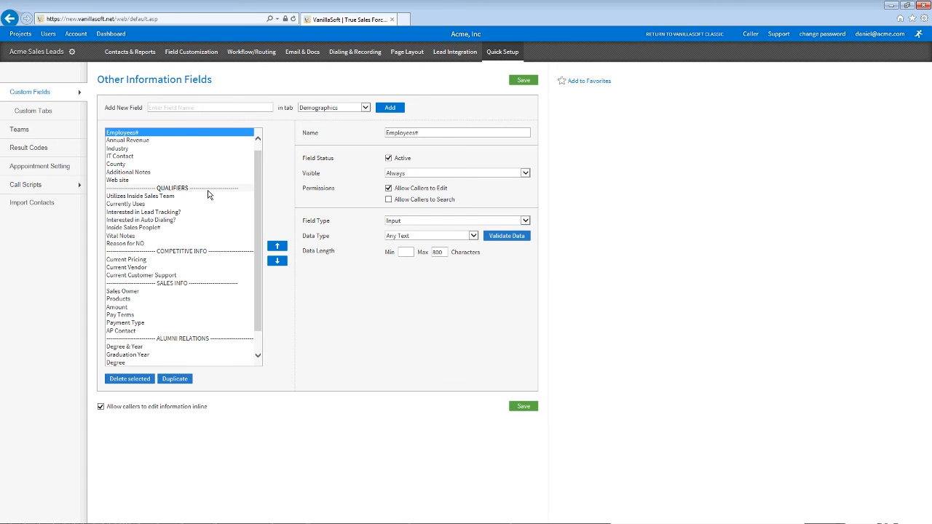
left_click(40, 133)
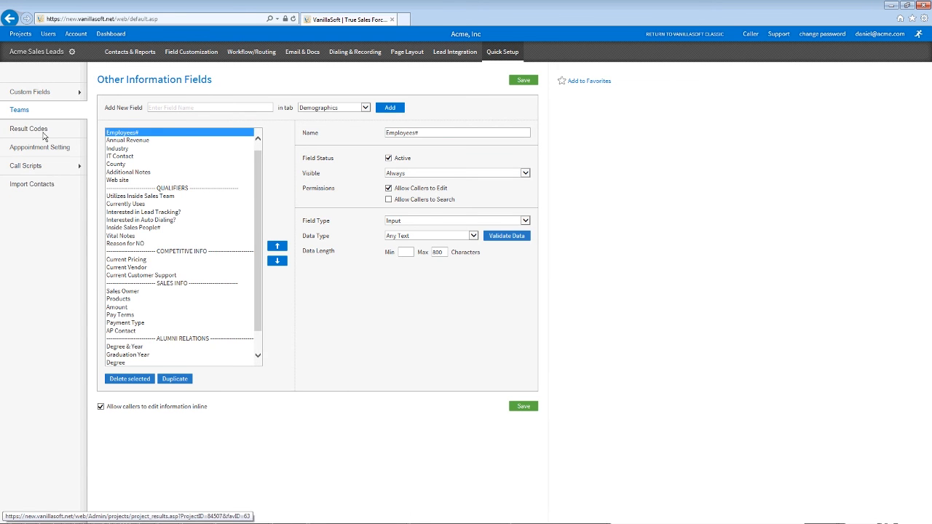
Step: Inspect the team names 1 New Leads, 2 Sales Team and 4 Customers, then open Result Codes
double_click(117, 76)
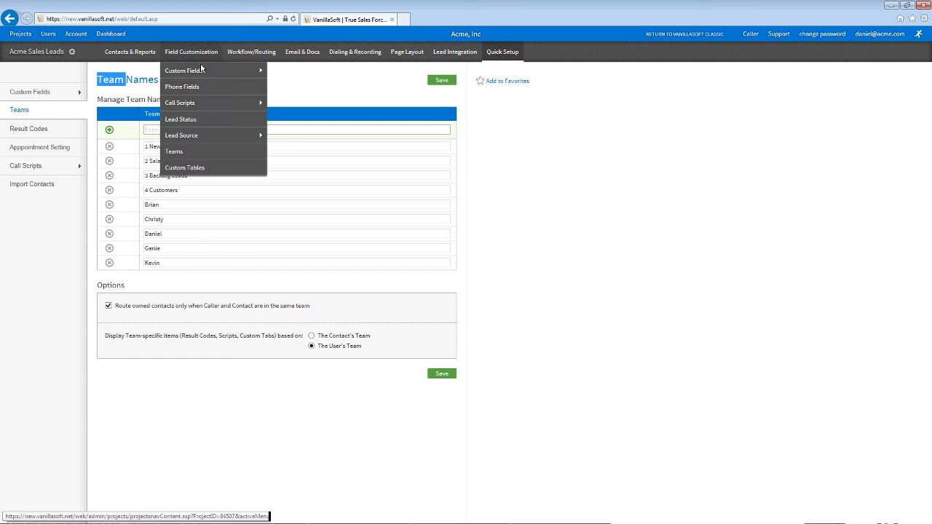
double_click(208, 233)
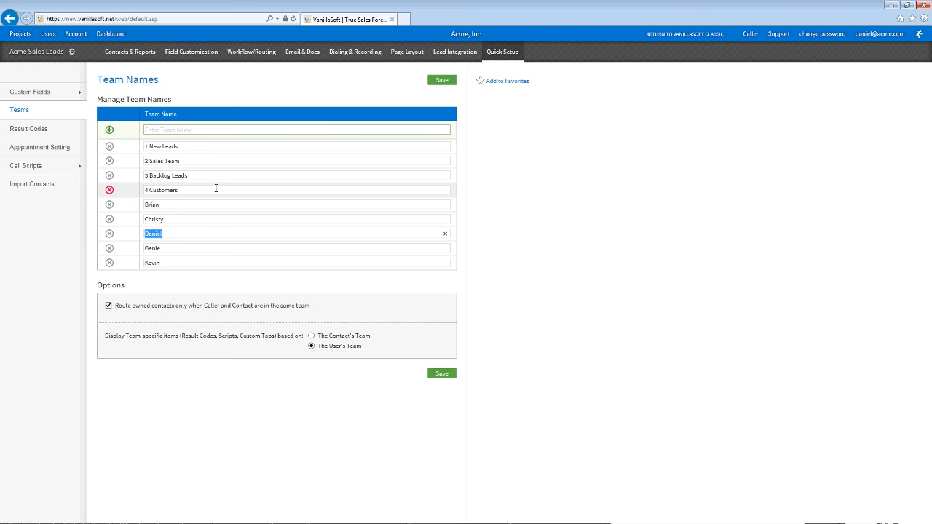
left_click(209, 146)
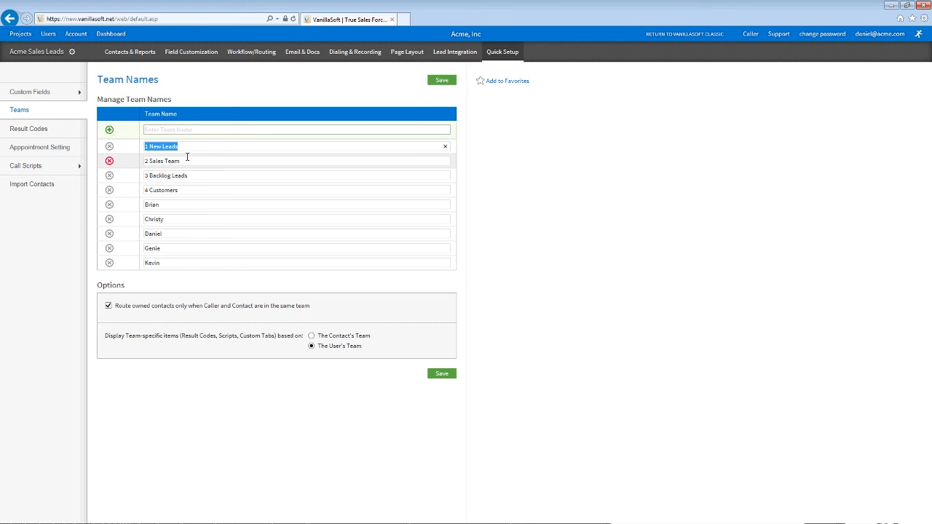
left_click(187, 157)
left_click_drag(176, 158, 142, 168)
triple_click(171, 190)
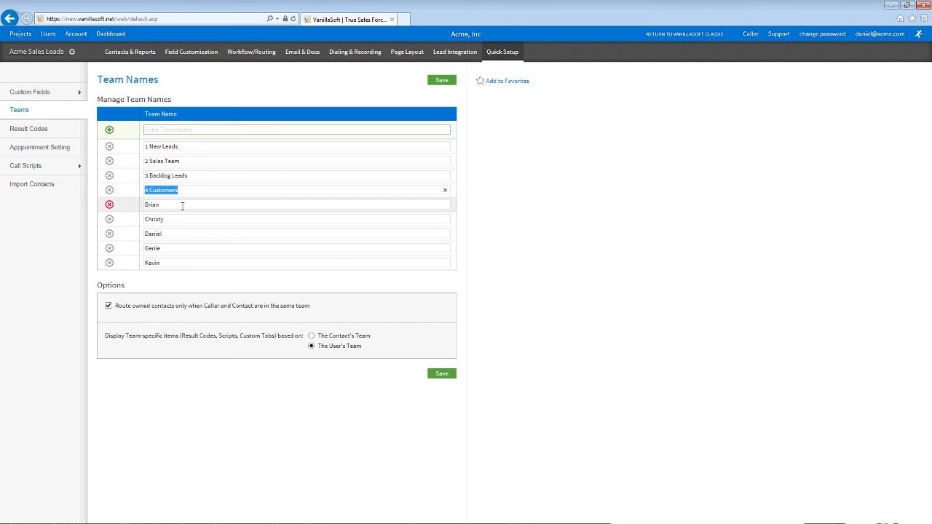
left_click(40, 136)
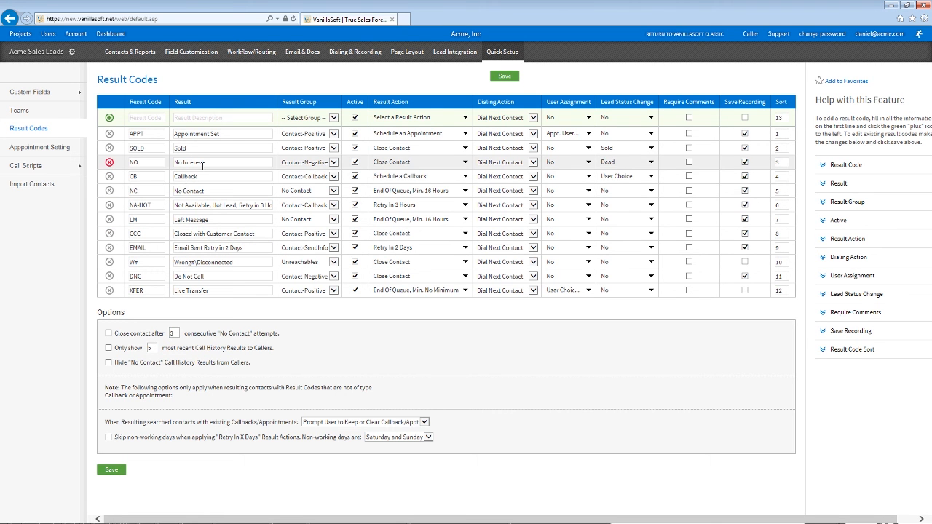
double_click(134, 162)
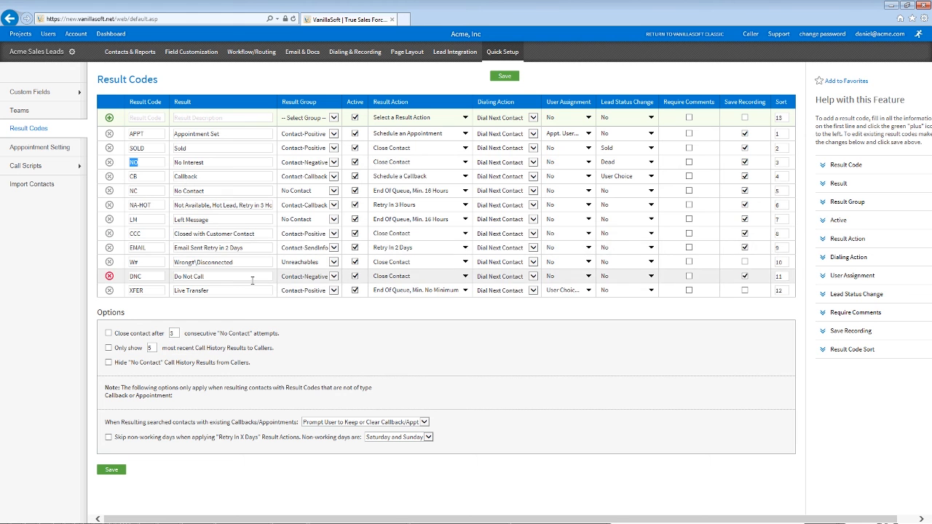
type("fghdf")
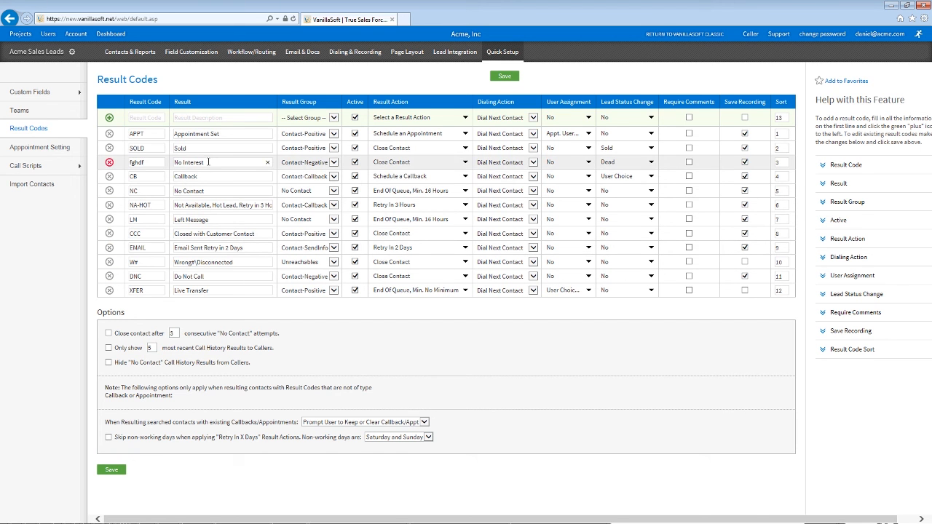
key("Tab")
key("ctrl+z")
left_click(193, 182)
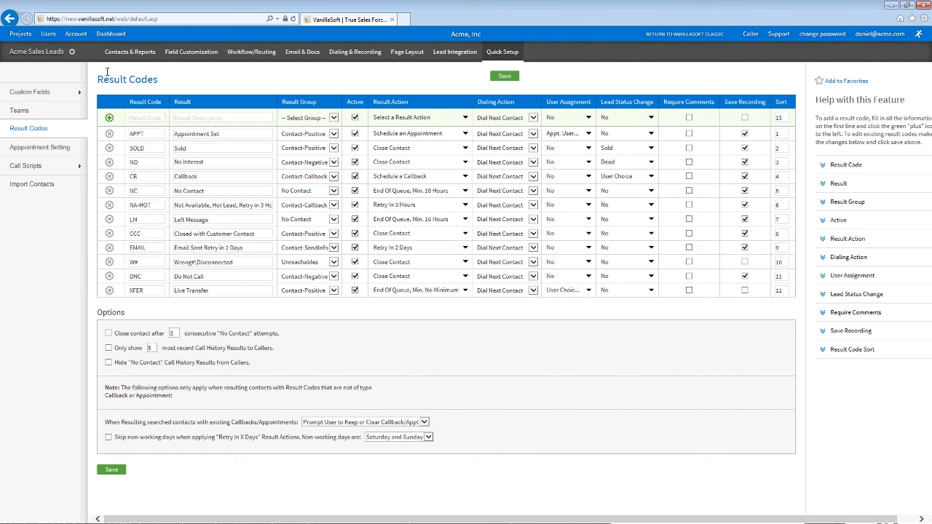
left_click(204, 161)
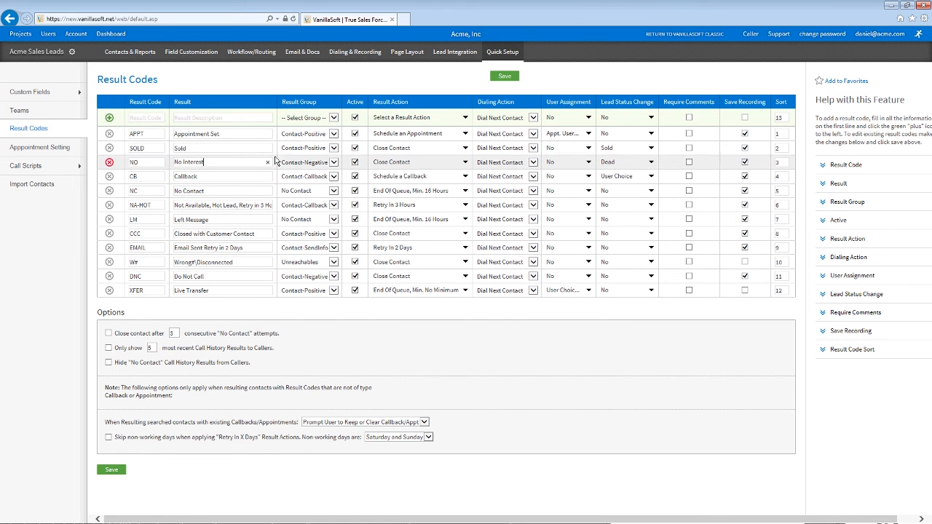
double_click(309, 103)
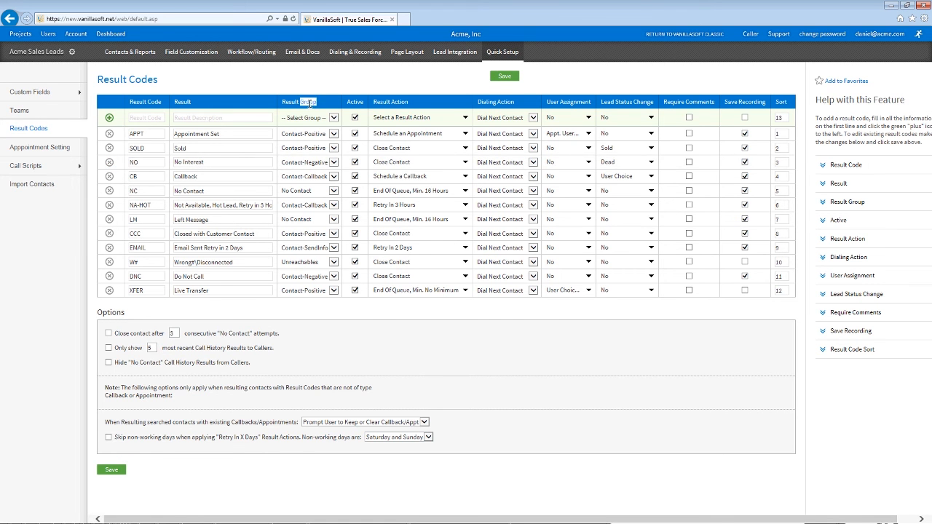
left_click(331, 150)
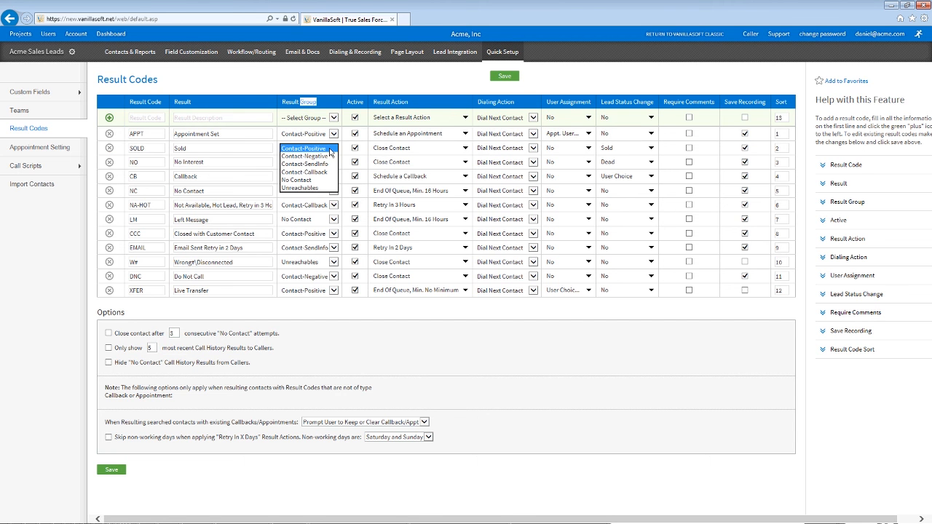
left_click(226, 146)
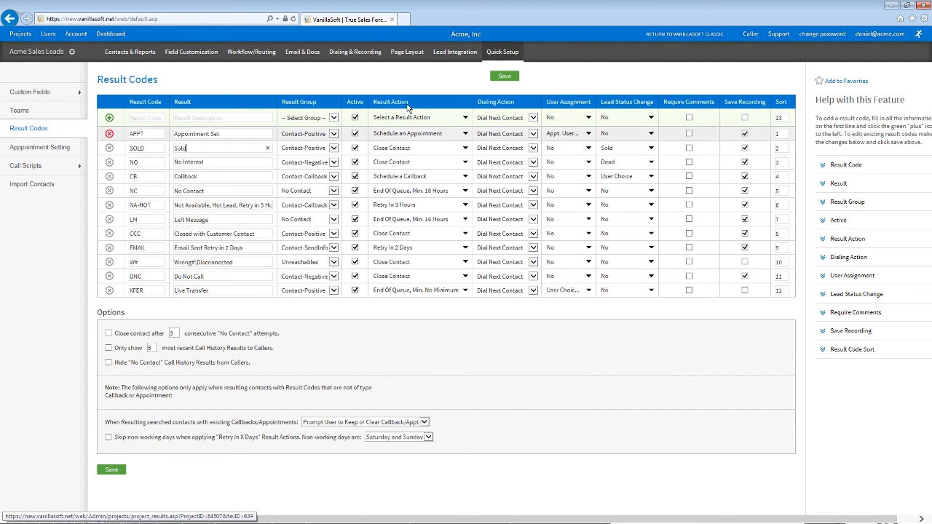
left_click(455, 135)
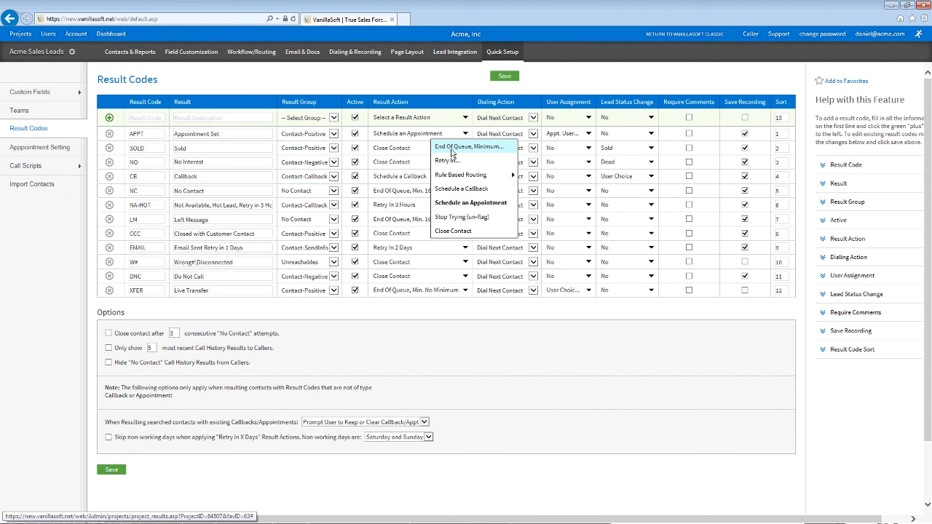
Step: Set the NO code's Result Action to a Custom End Of Queue of 4 Month(s)
left_click(397, 163)
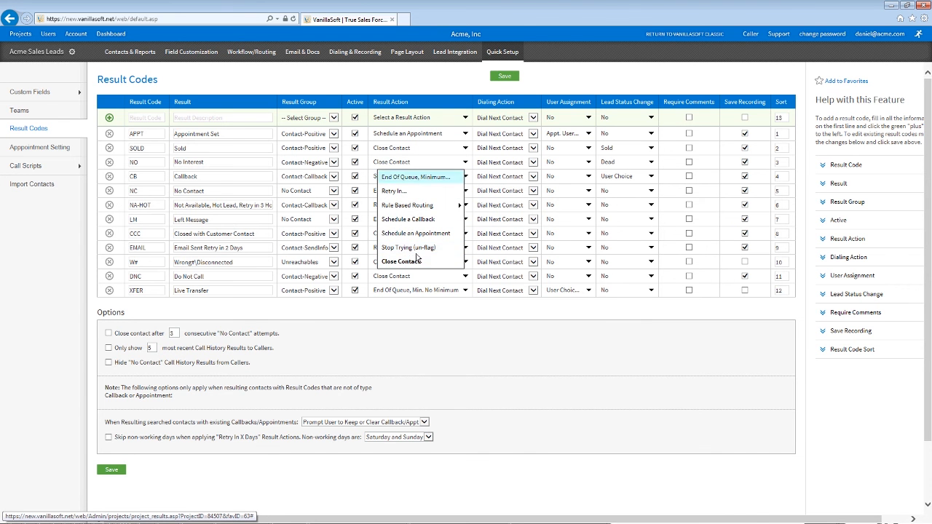
left_click(405, 179)
left_click(418, 184)
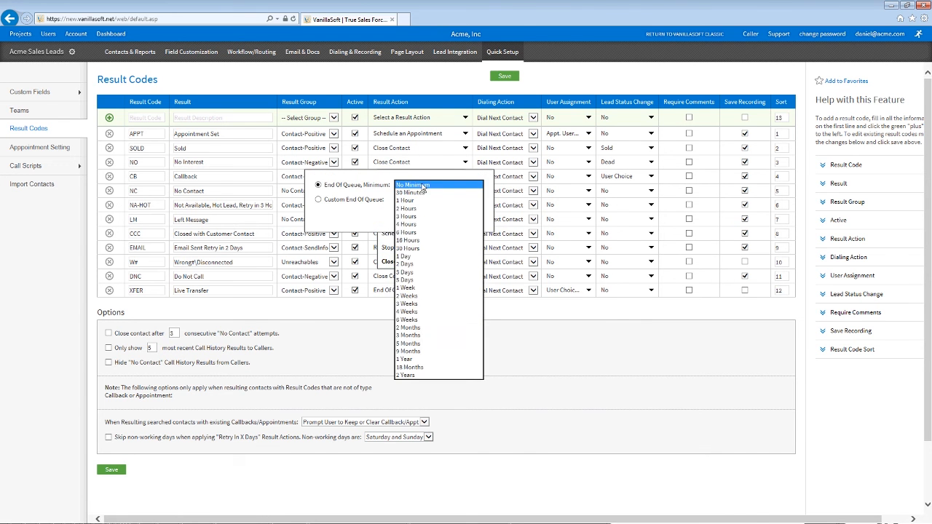
left_click(350, 204)
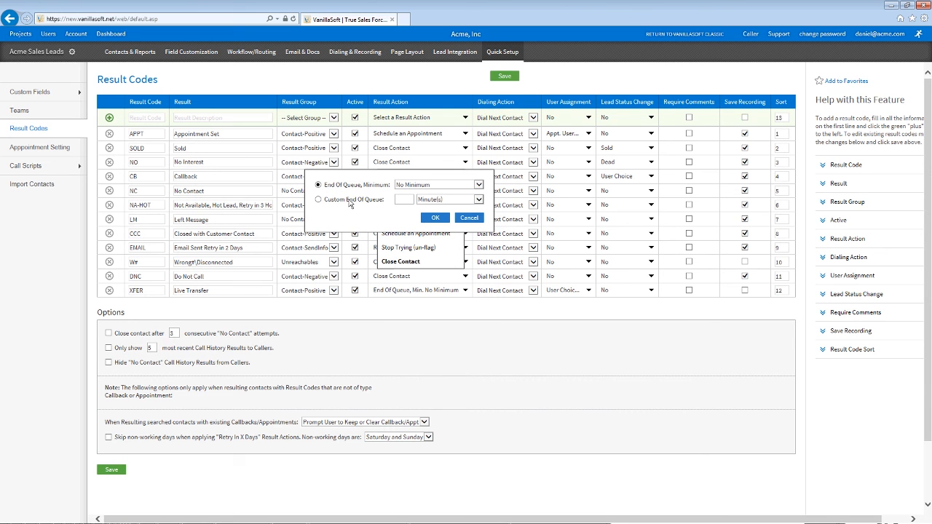
left_click(350, 202)
left_click(448, 199)
left_click(437, 229)
left_click(401, 199)
type("4")
left_click(435, 217)
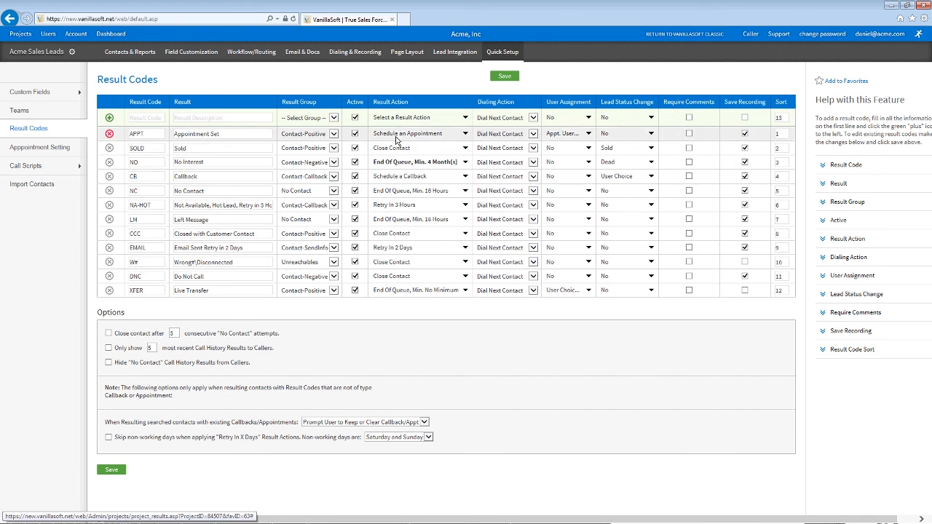
Step: Review the CB code's action choices unchanged and the XFER code's User Assignment options
left_click(419, 178)
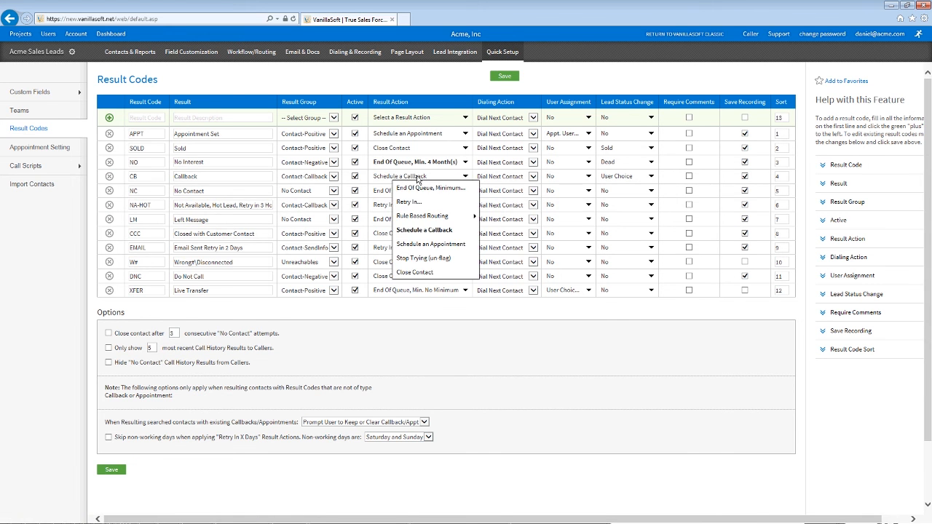
left_click(397, 122)
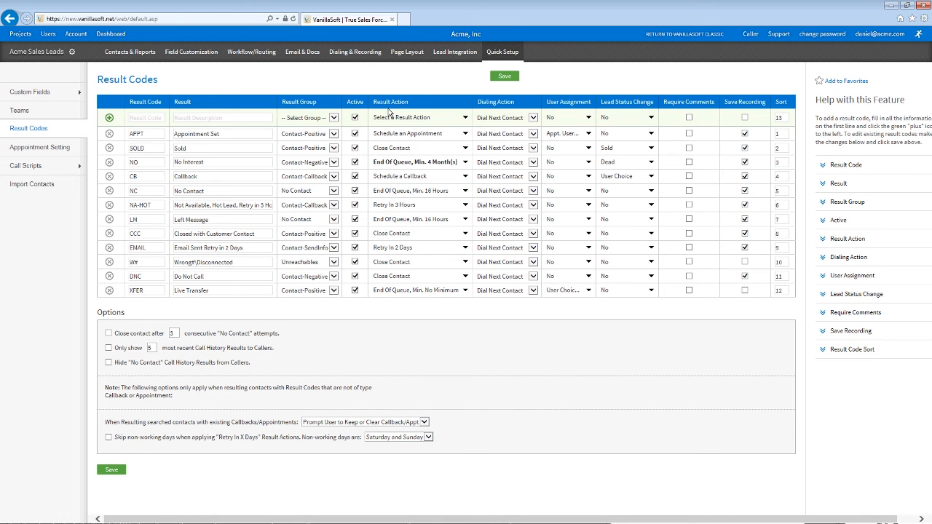
left_click_drag(547, 102, 571, 100)
left_click(556, 103)
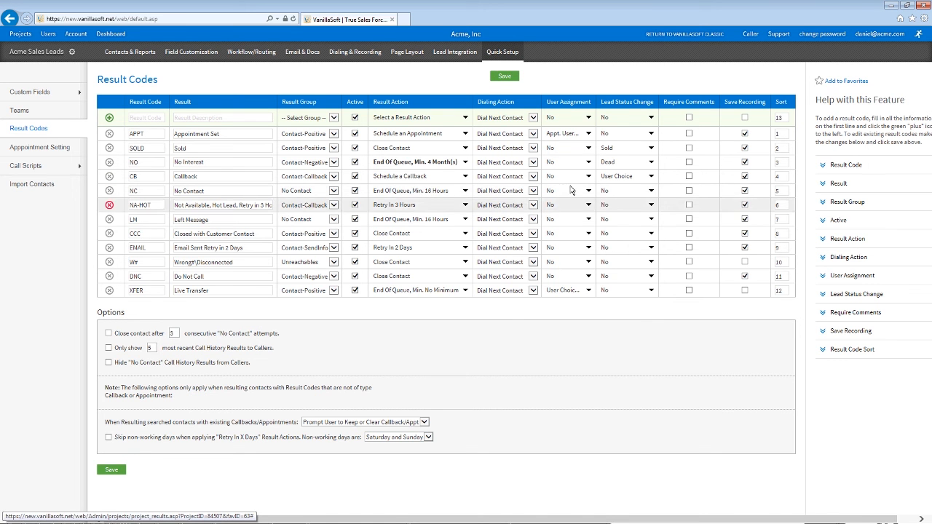
left_click(575, 290)
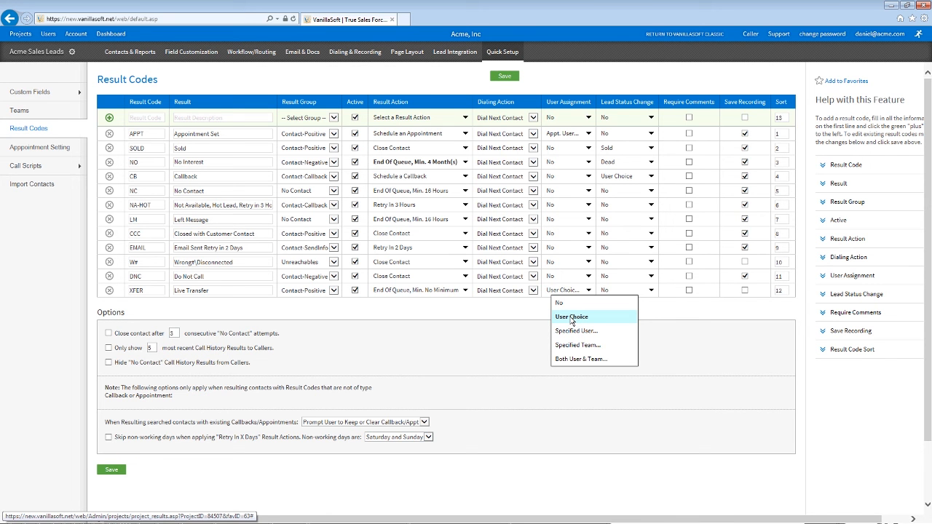
left_click(572, 318)
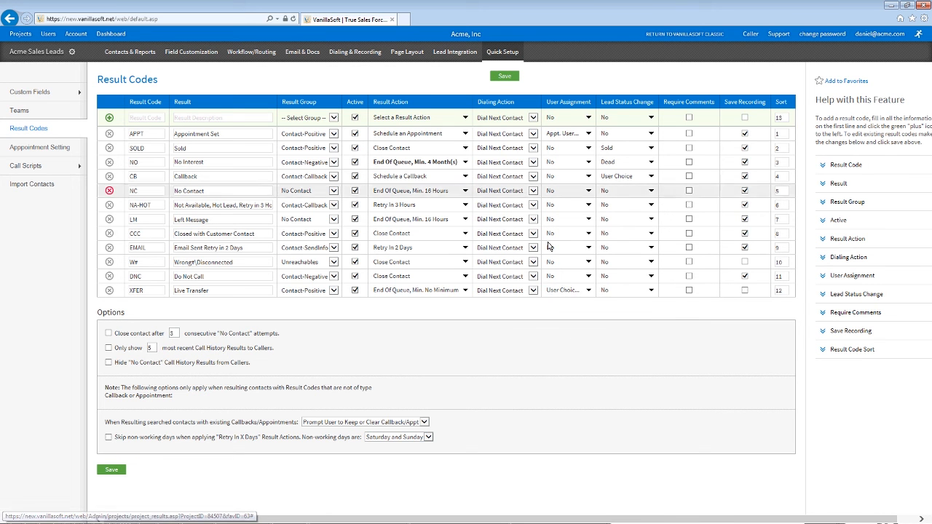
left_click(579, 148)
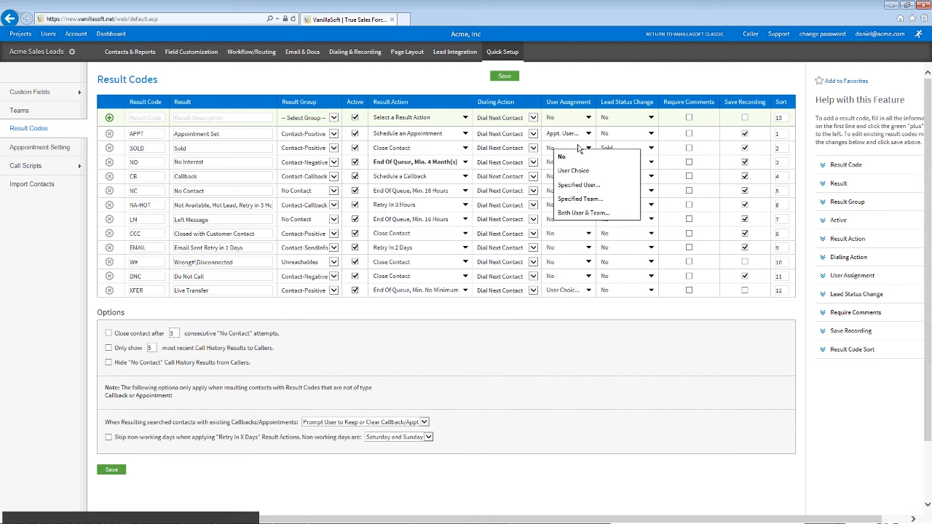
left_click(580, 198)
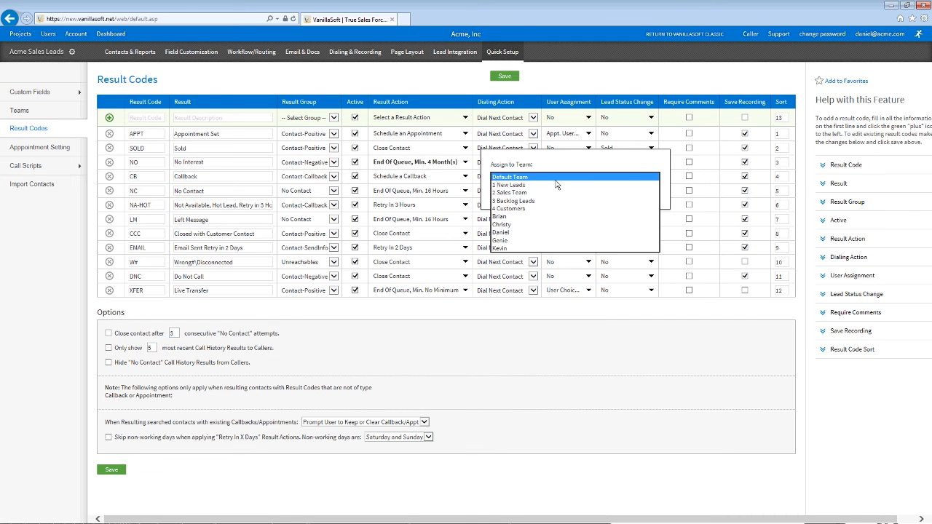
left_click(526, 193)
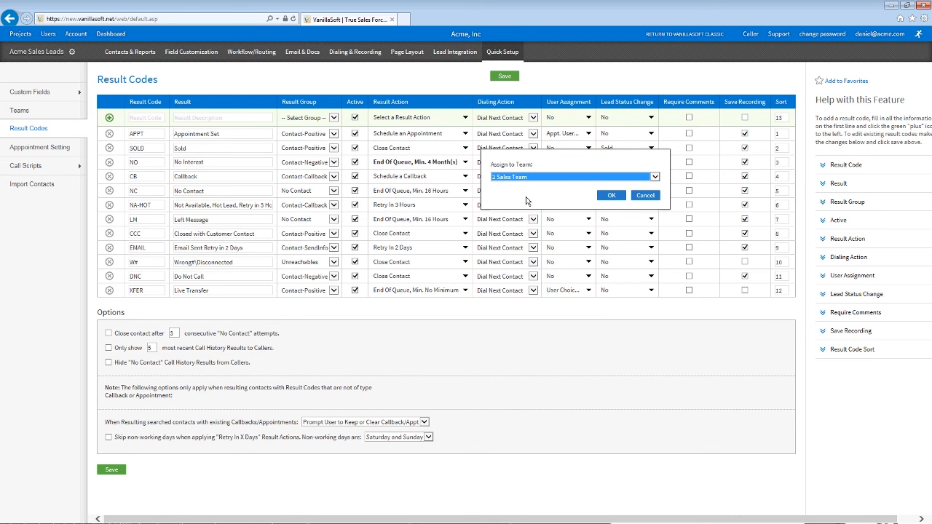
left_click(517, 178)
left_click(525, 191)
left_click(646, 196)
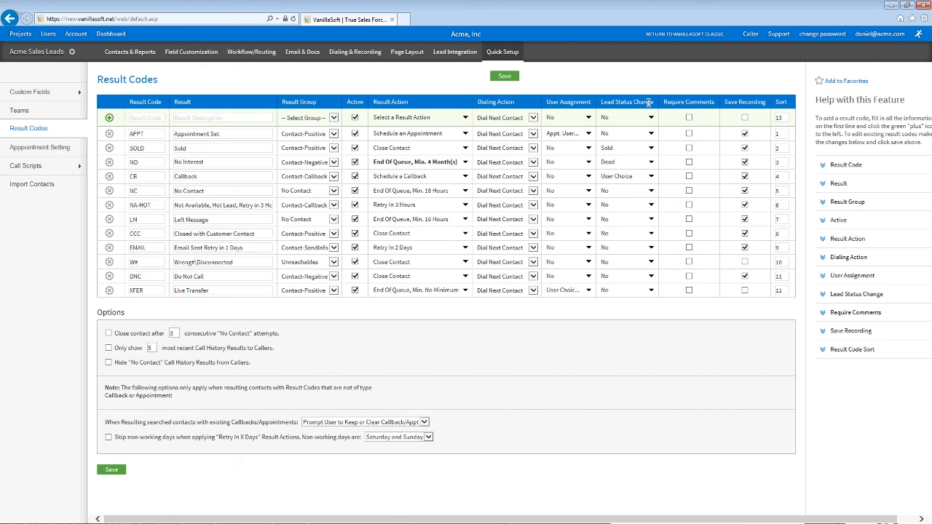
Step: Leave the NO and NC lead status changes as they are and tick Require Comments for NO
left_click(636, 161)
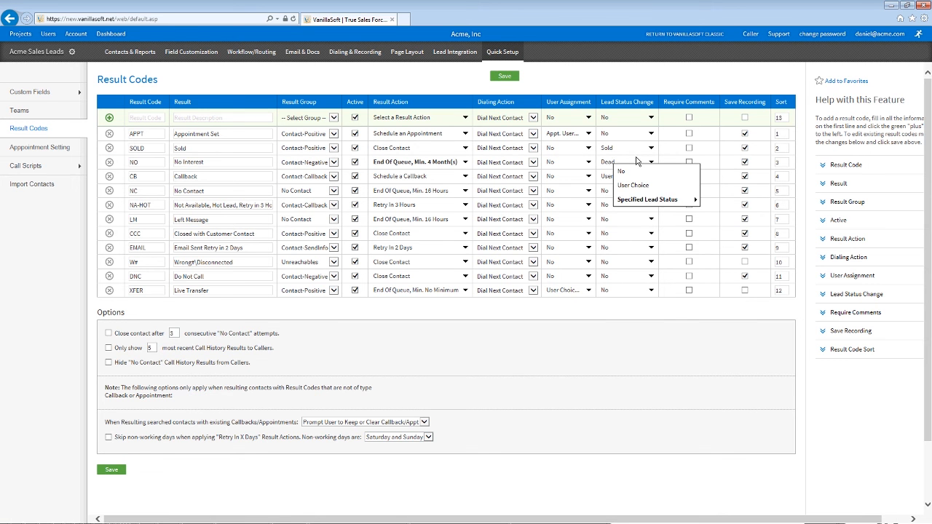
mouse_move(655, 199)
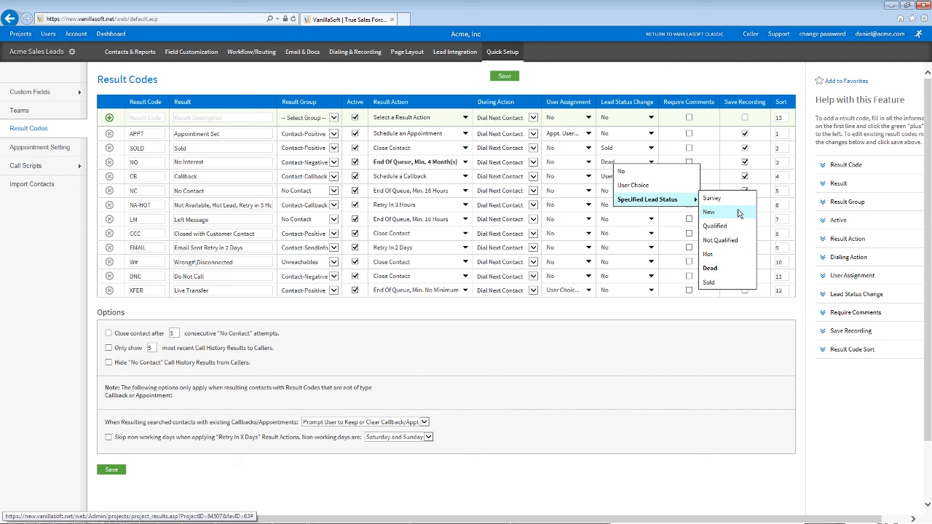
left_click(717, 167)
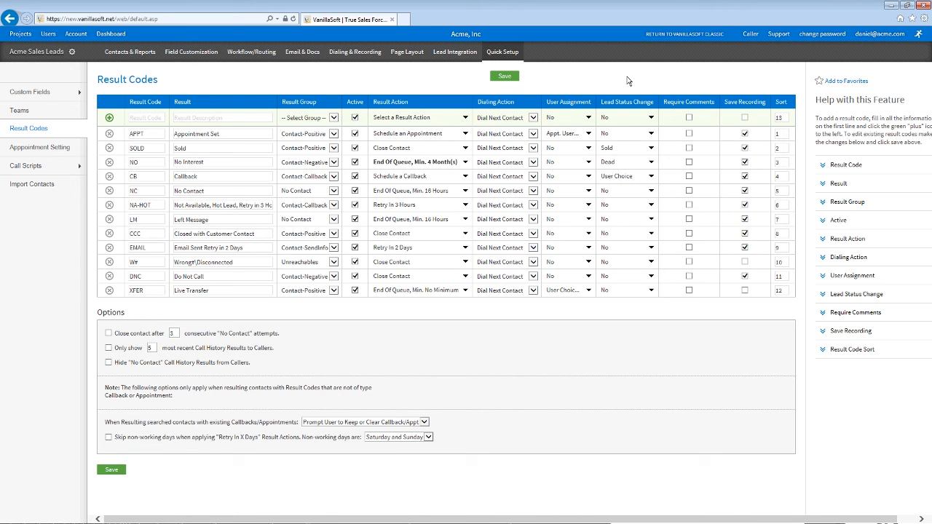
left_click(638, 190)
mouse_move(675, 229)
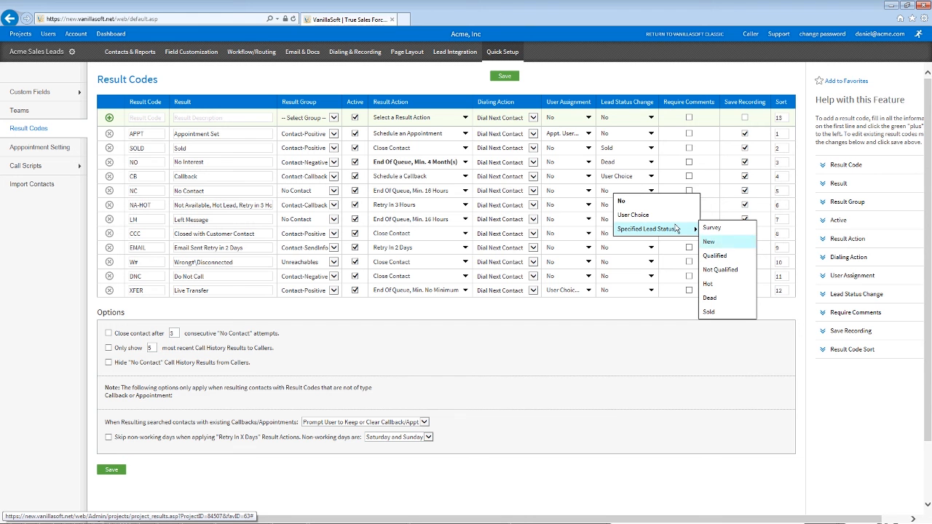
left_click(720, 256)
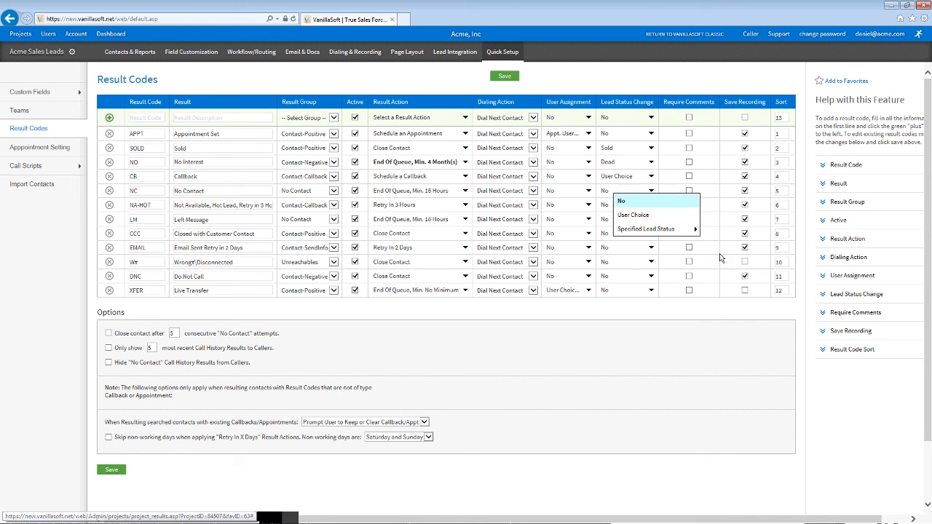
left_click(224, 174)
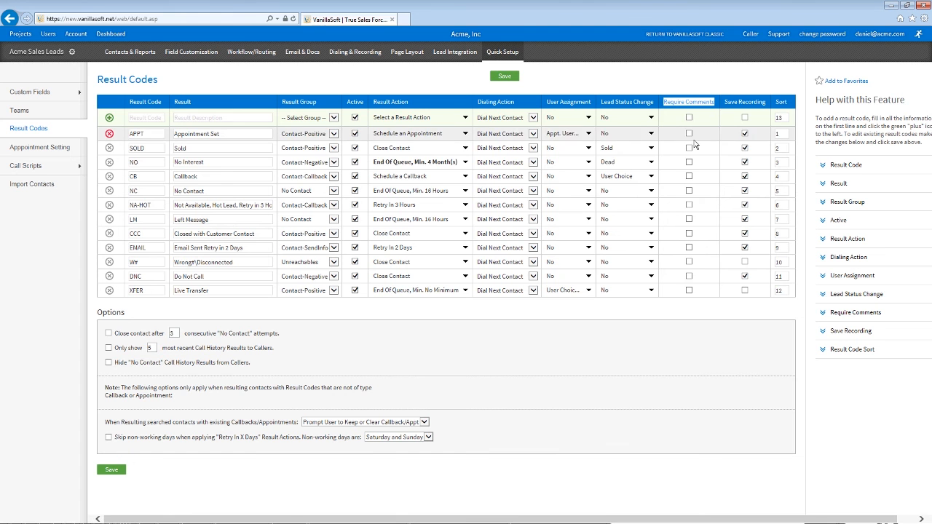
left_click(688, 161)
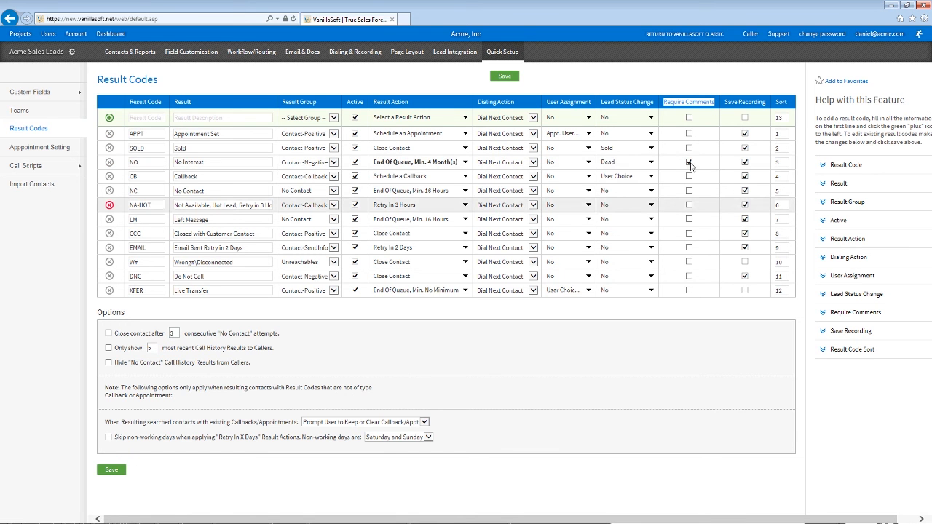
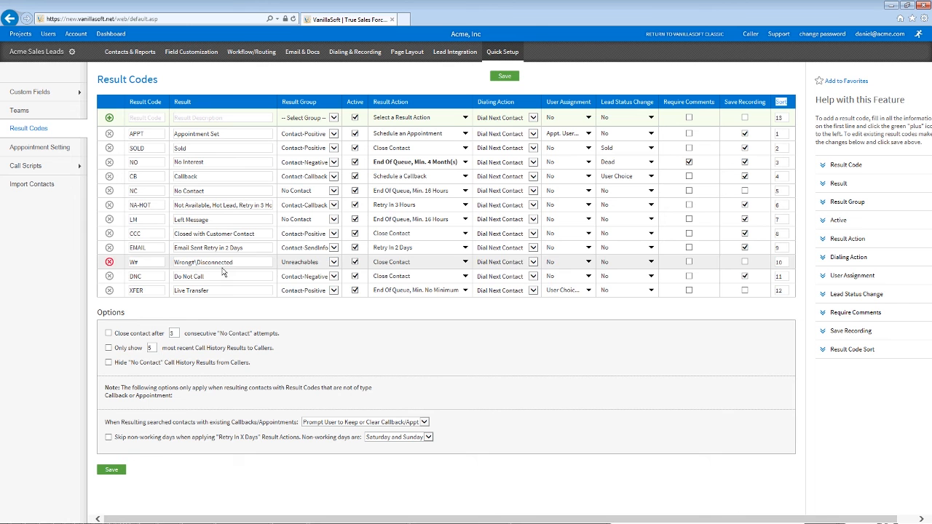
Step: Bring up Appointment Setting, showing appointments enabled with 1-hour durations and 10 per day
left_click(467, 318)
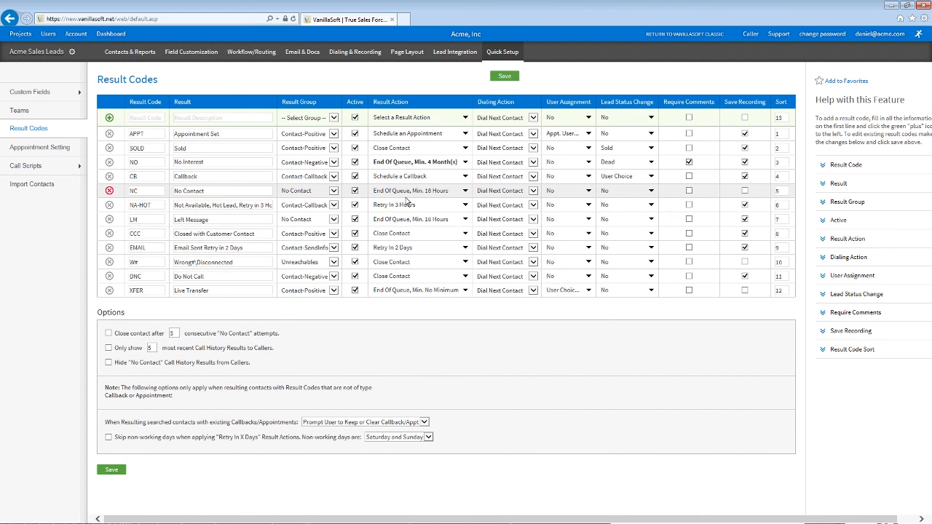
mouse_move(298, 62)
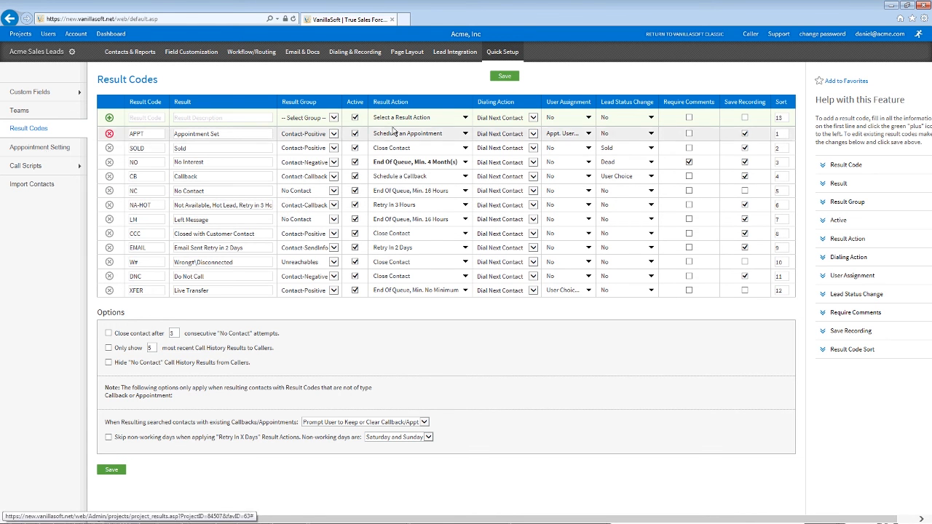
left_click(46, 150)
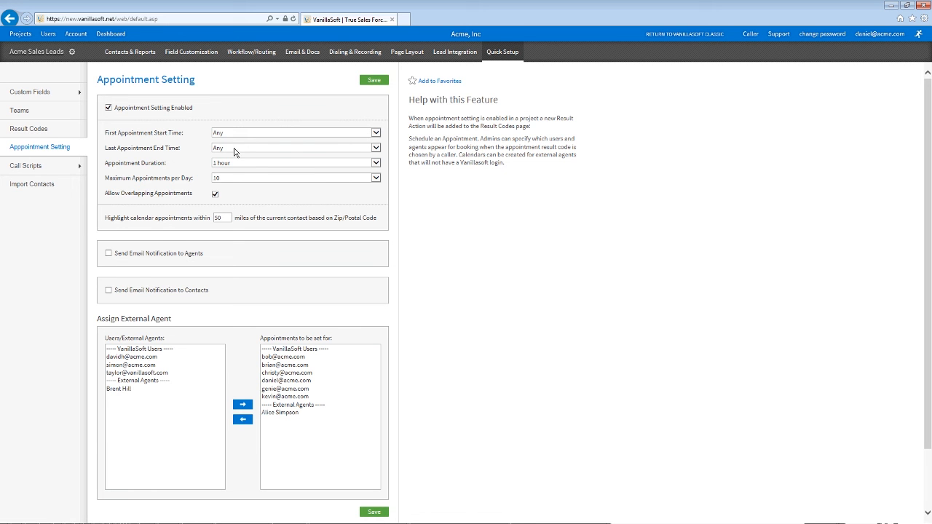
Step: Enable appointment email notifications to agents and contacts, keeping the default contact template, then go to Call Scripts
left_click(178, 254)
left_click(179, 364)
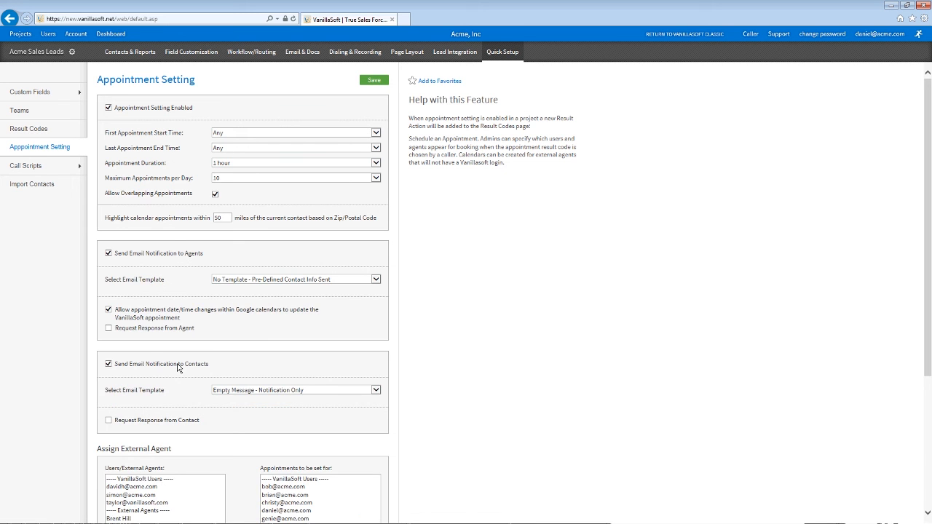
left_click(286, 391)
left_click(328, 386)
scroll(364, 461, "down", 1)
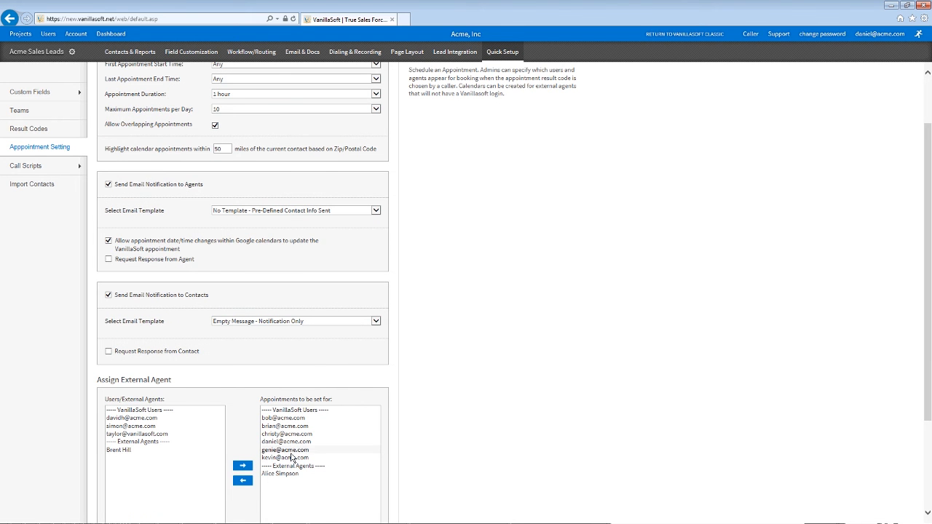
scroll(291, 457, "up", 1)
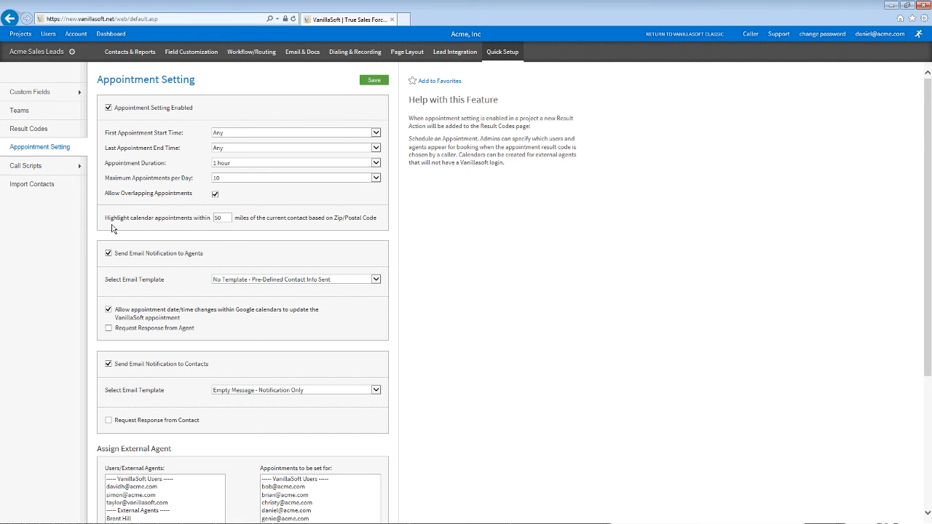
left_click(36, 166)
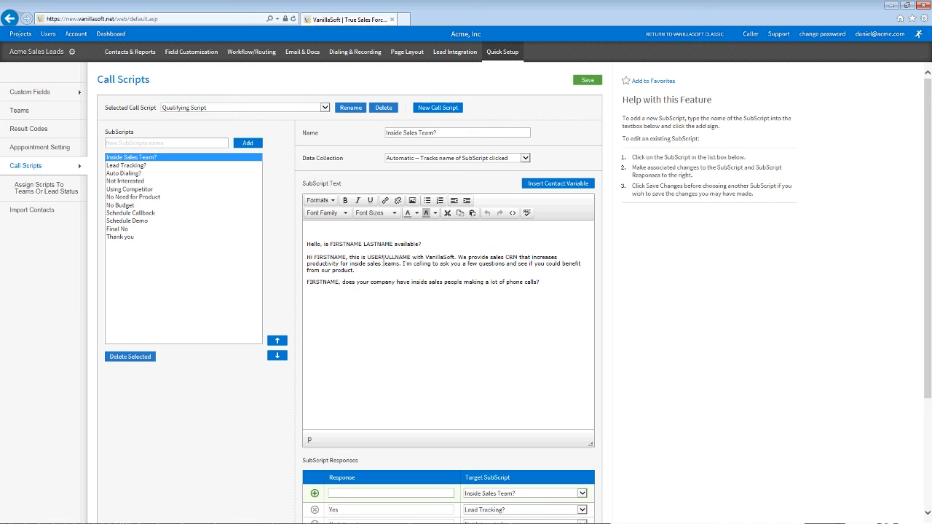
Step: Insert the Industry contact variable after 'phone calls?' in the Inside Sales Team? subscript text
left_click_drag(330, 243, 394, 245)
double_click(334, 258)
double_click(390, 258)
left_click(546, 280)
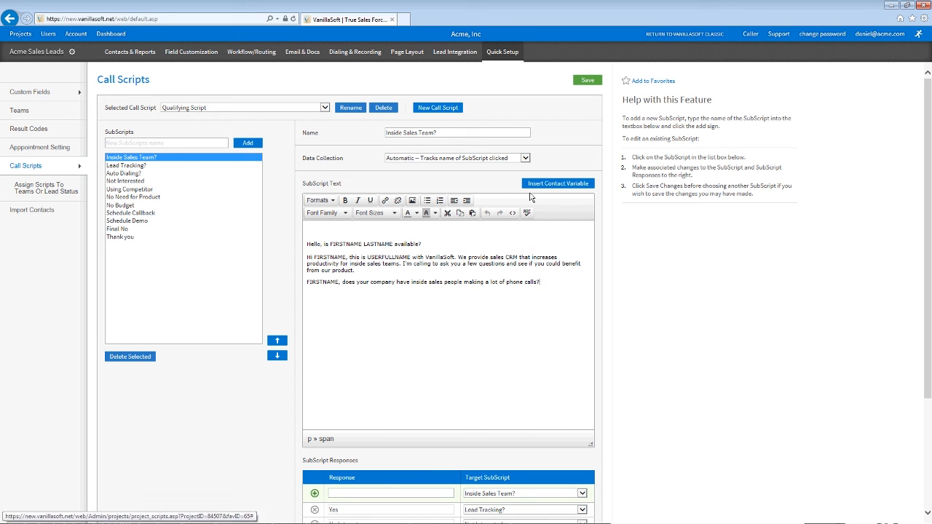
left_click(559, 186)
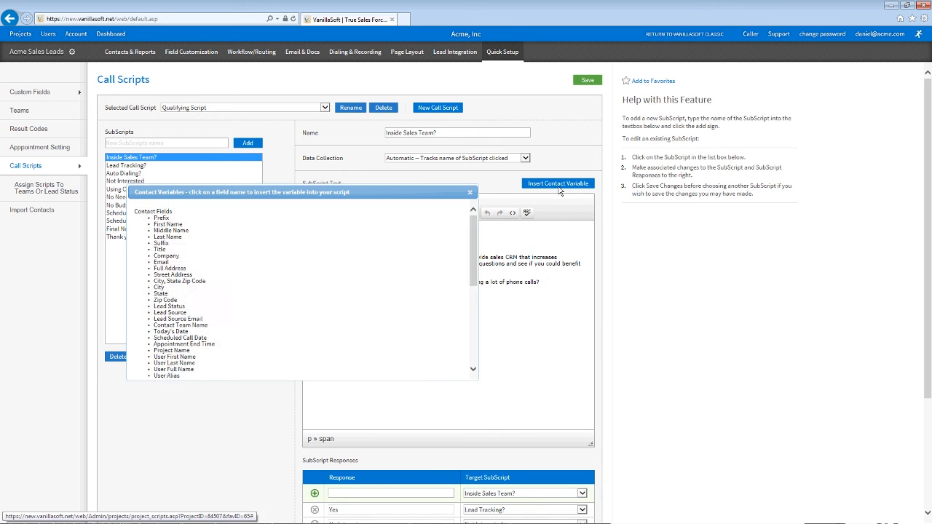
scroll(475, 230, "down", 6)
scroll(475, 230, "down", 4)
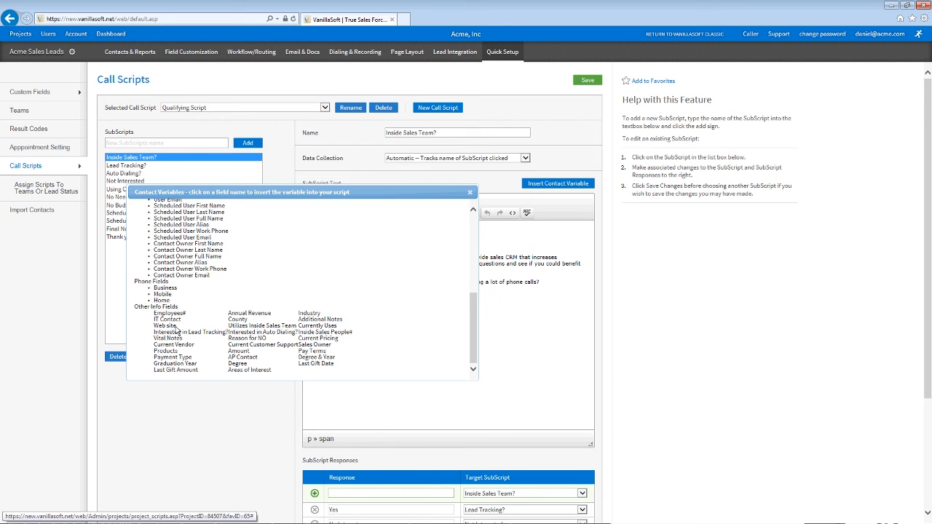
left_click(307, 314)
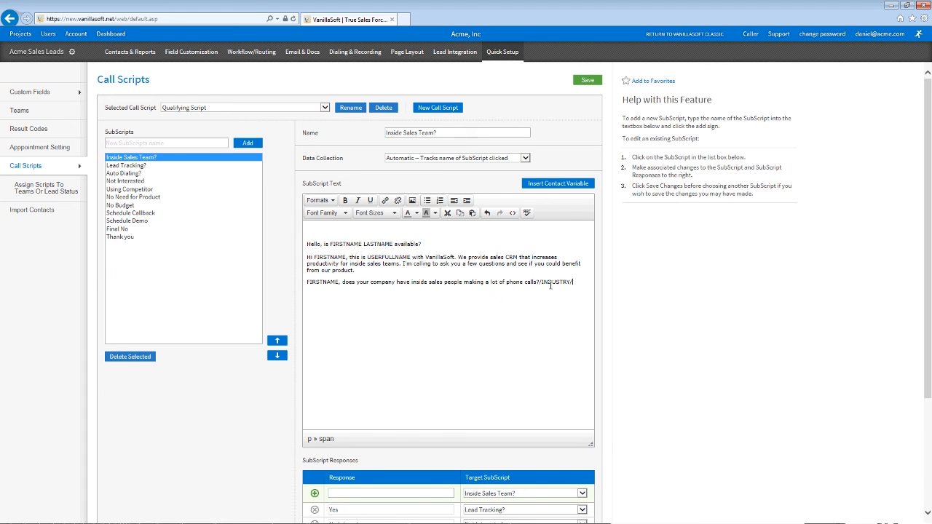
left_click_drag(566, 283, 544, 282)
left_click(404, 303)
Step: Review the Yes and No Interest responses and their target subscripts, keeping Qualifying Script selected
scroll(451, 454, "down", 3)
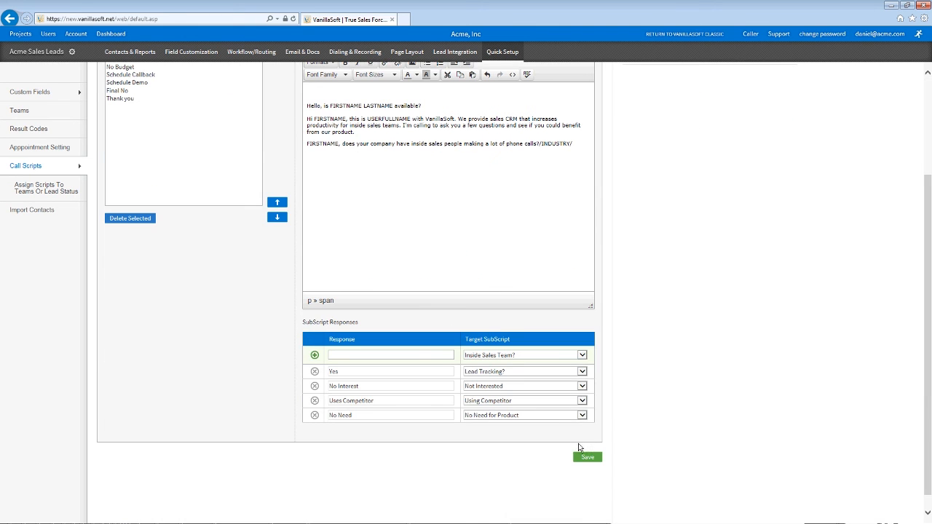
left_click(452, 372)
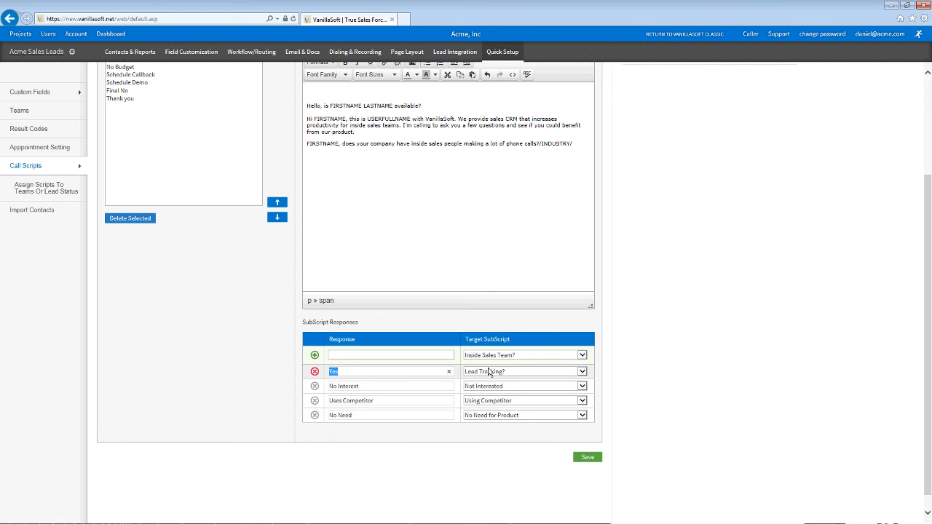
left_click(432, 385)
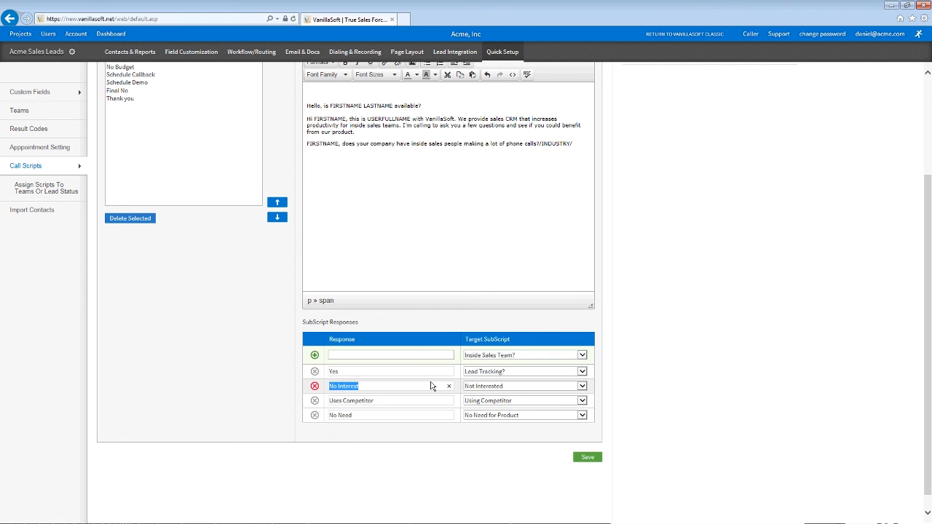
left_click(477, 387)
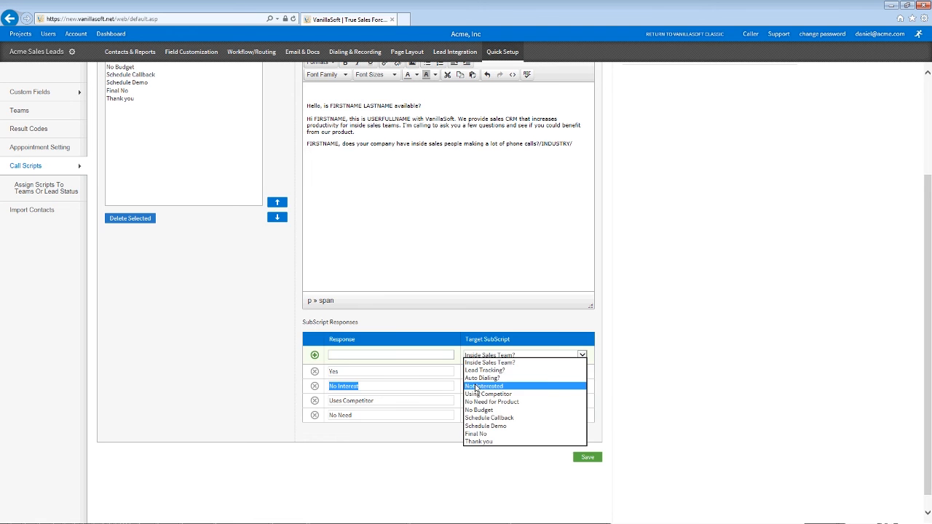
left_click(559, 379)
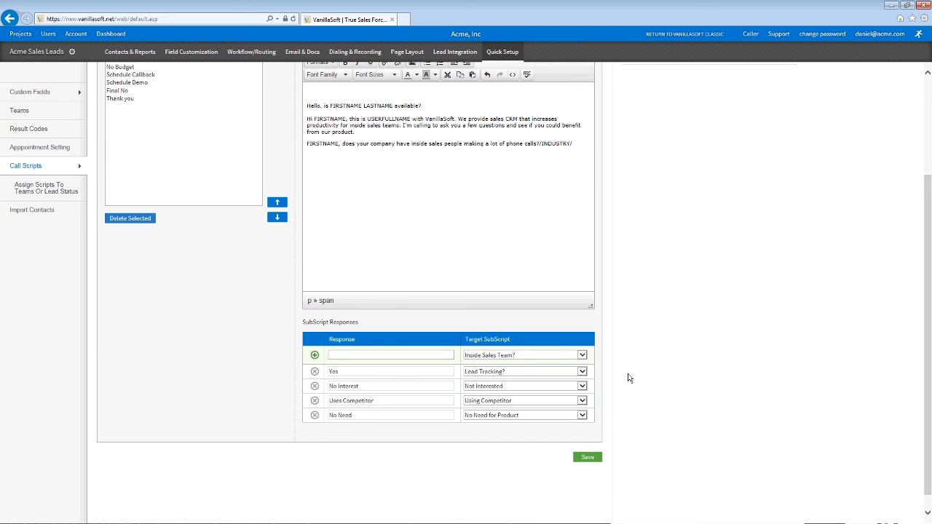
scroll(629, 378, "up", 3)
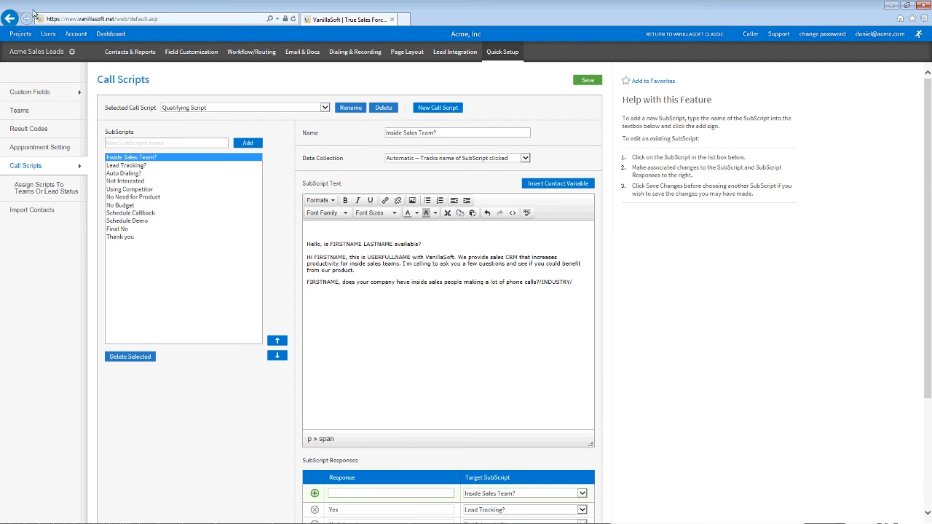
left_click(237, 105)
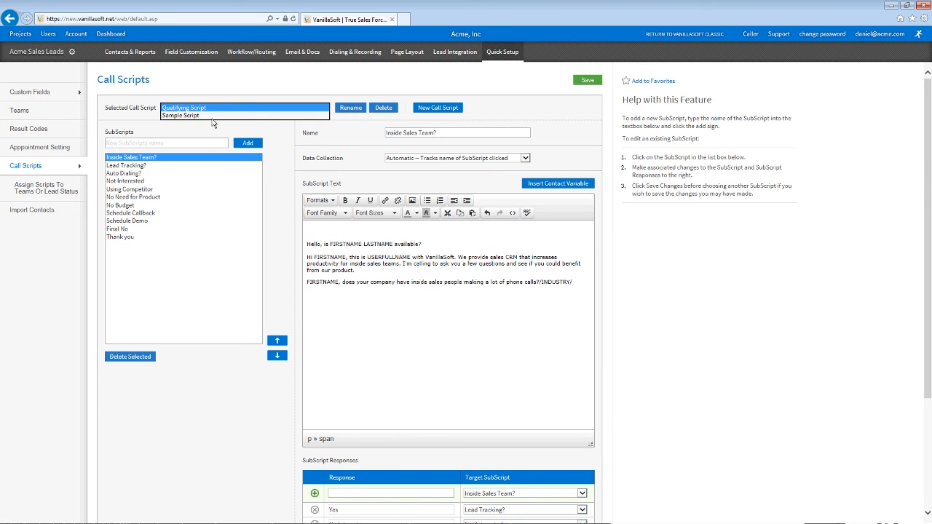
left_click(145, 118)
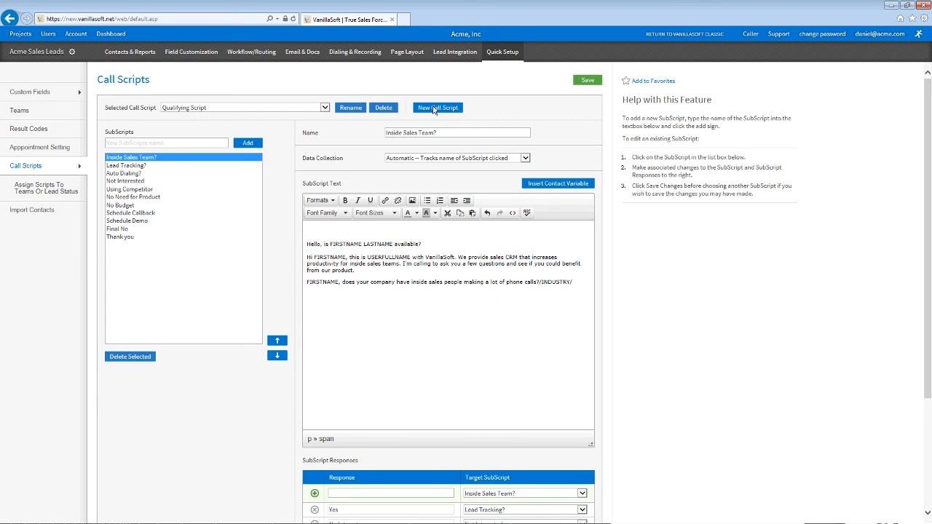
Step: Assign scripts by contact lead status, giving New leads the Qualifying Script, then go to Import Contacts
left_click(75, 193)
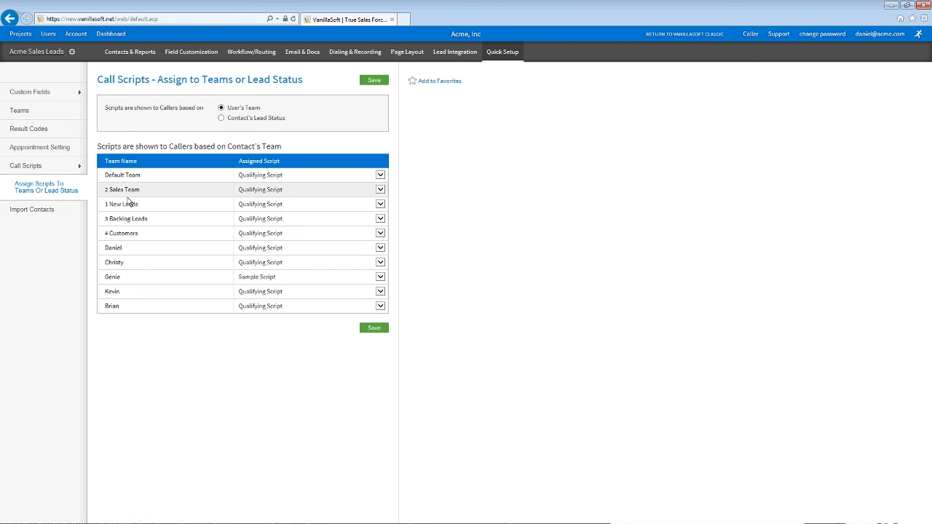
left_click(238, 119)
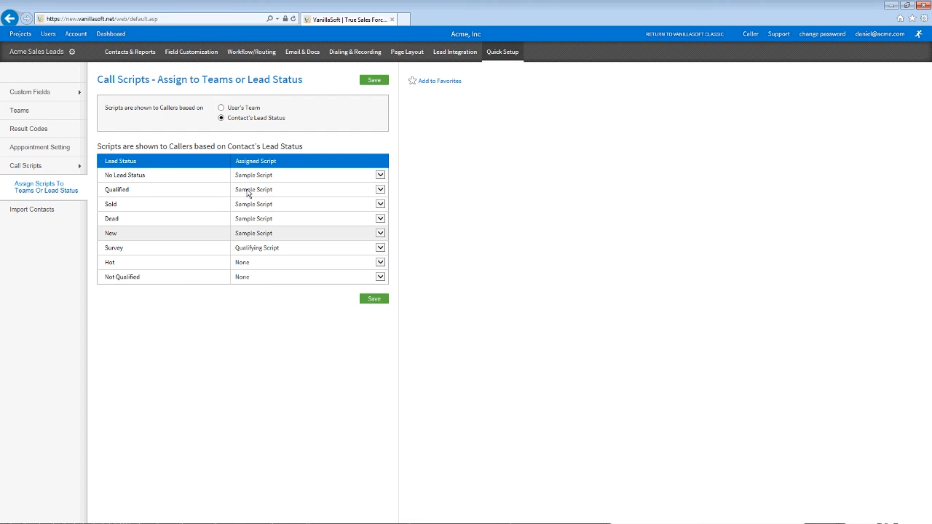
left_click(253, 219)
left_click(257, 225)
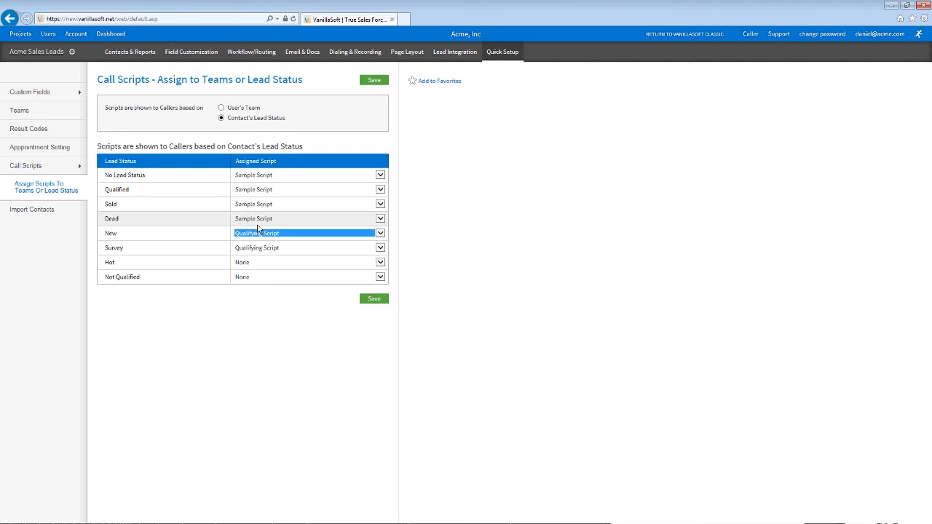
left_click(194, 235)
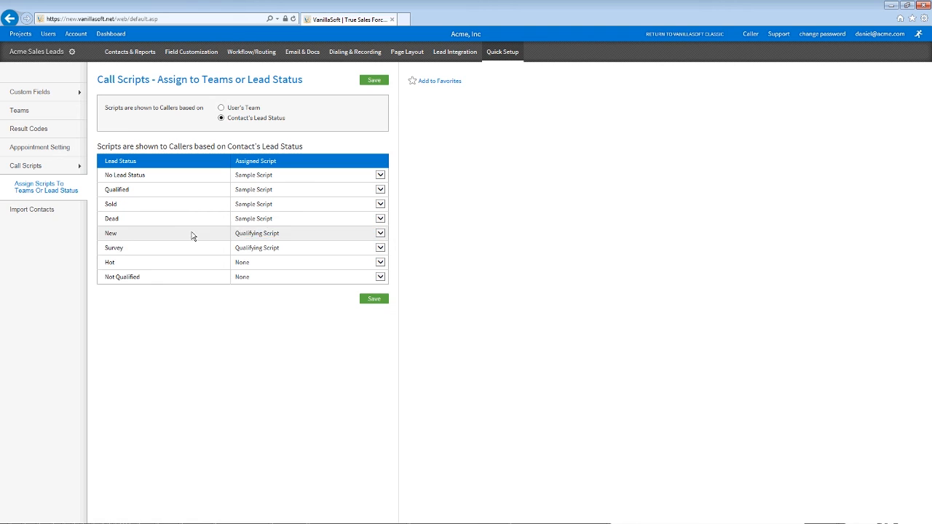
left_click(12, 210)
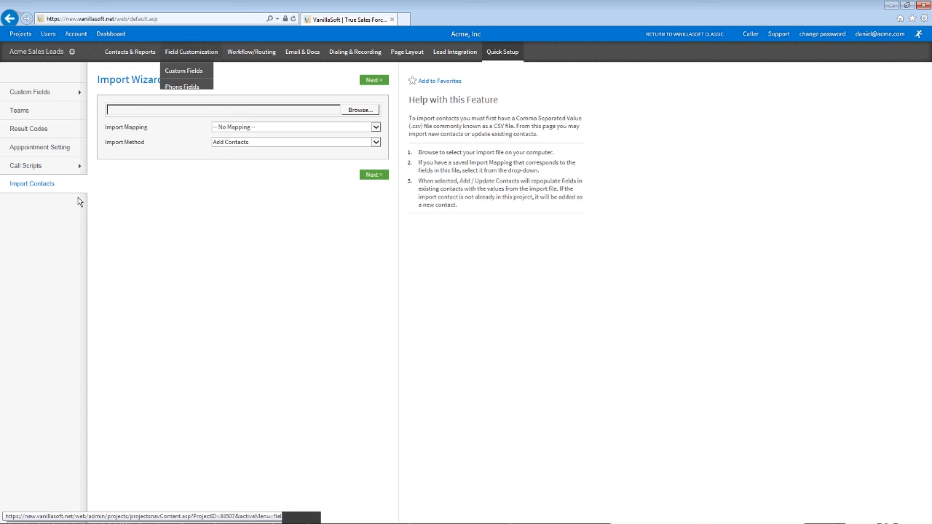
Step: Go to the Dashboard's Real-Time Stats, grouped by project for today, totalling 468 dials
left_click(121, 32)
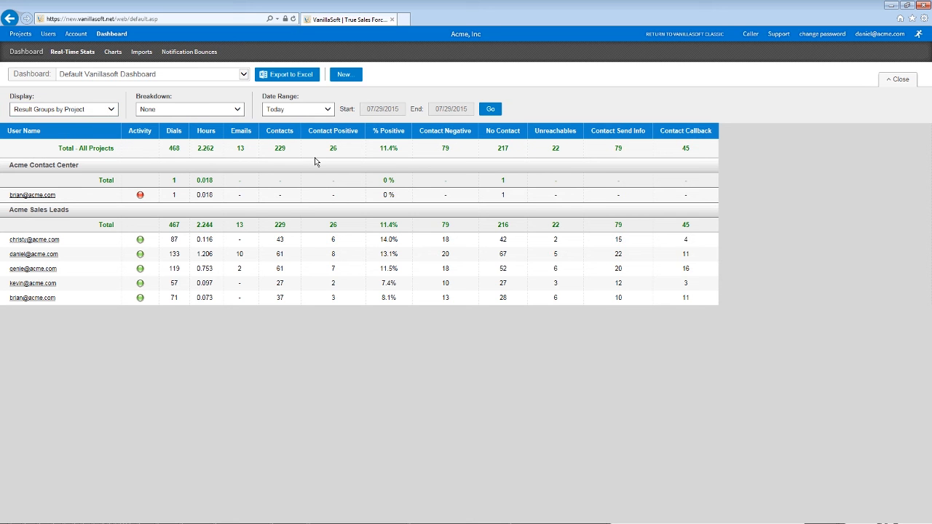
Step: Review the Contacts, Positive, Negative and No Contact columns and dial counts 468, 87, 133, 119
double_click(280, 131)
triple_click(329, 135)
double_click(393, 131)
double_click(443, 131)
double_click(510, 132)
left_click(381, 301)
double_click(180, 152)
double_click(174, 239)
double_click(175, 254)
double_click(176, 269)
double_click(208, 254)
left_click(308, 310)
Step: Switch the Display breakdown to Result Codes by Project
left_click(73, 109)
left_click(80, 113)
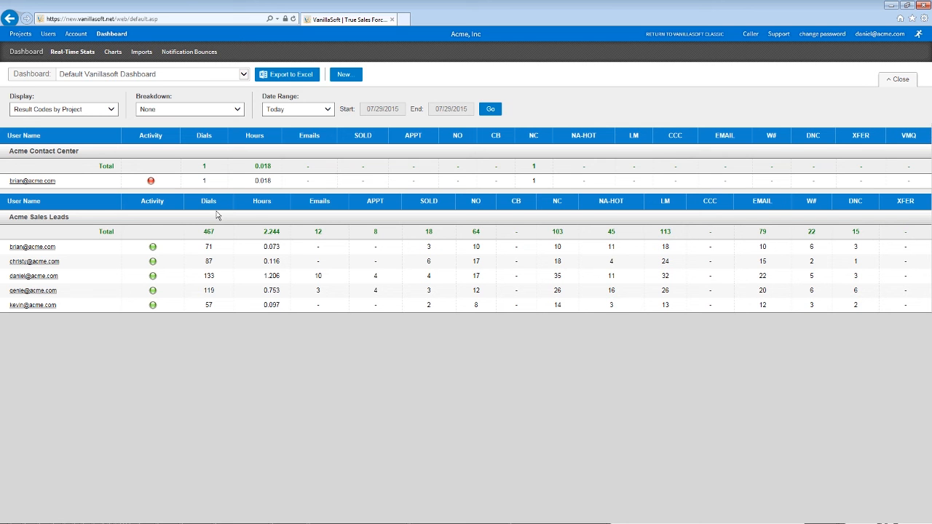
left_click(244, 74)
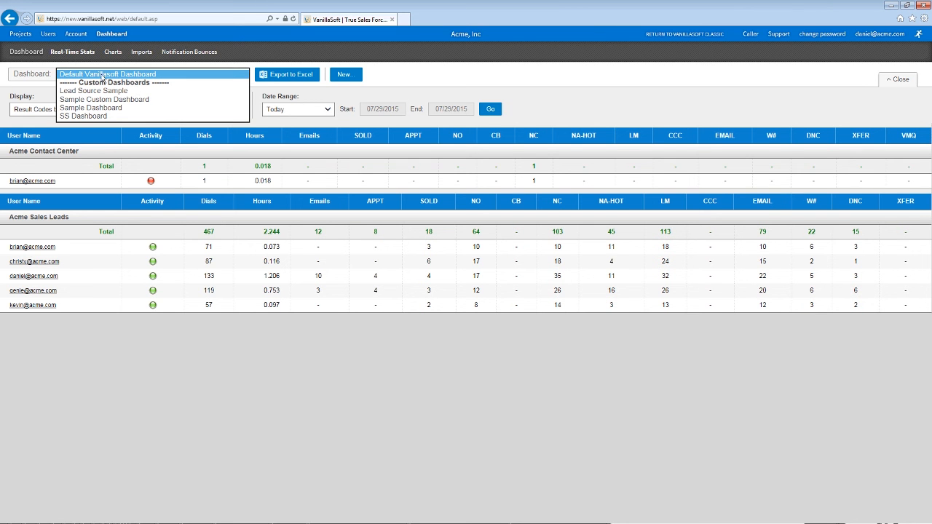
Step: Switch to Sample Custom Dashboard and compare the 6.9 % and 3.0 % Sales/Dials values
left_click(137, 99)
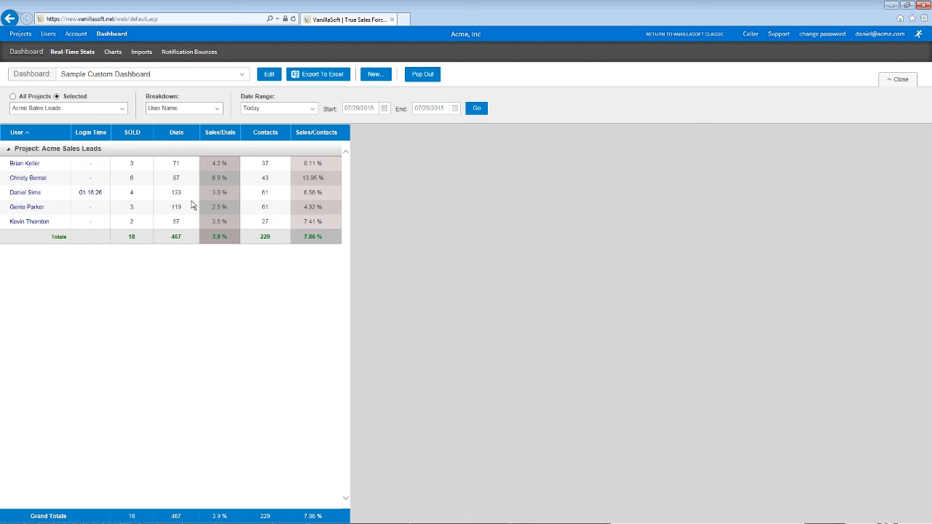
left_click_drag(212, 177, 221, 177)
left_click_drag(212, 192, 221, 193)
left_click(195, 195)
Step: Add an APPT result-code column with green #10e69f background, plus a new Formula Column
left_click(268, 74)
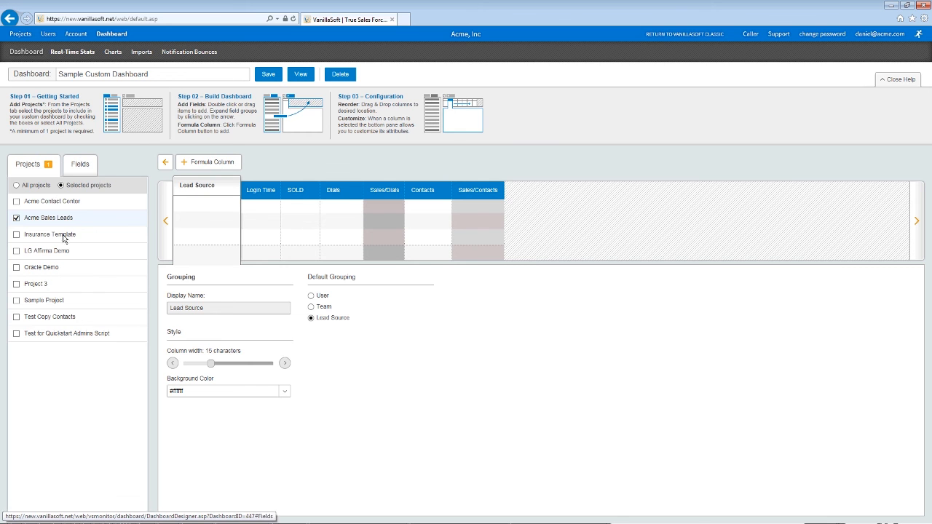
left_click(80, 164)
left_click(104, 198)
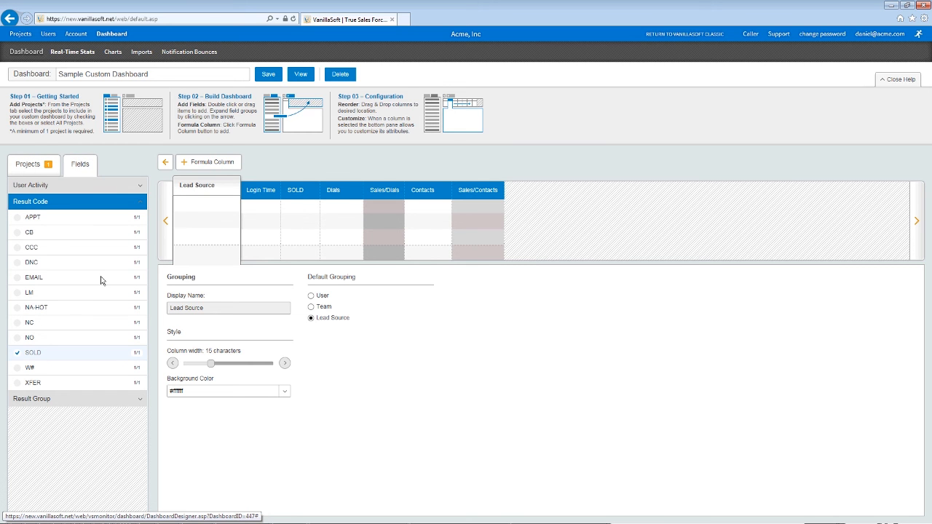
double_click(33, 217)
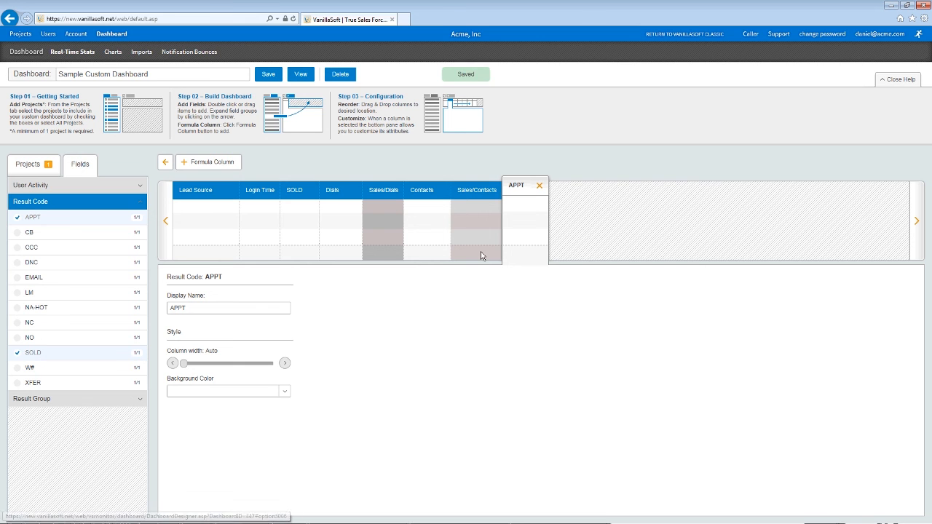
left_click(285, 394)
left_click(222, 507)
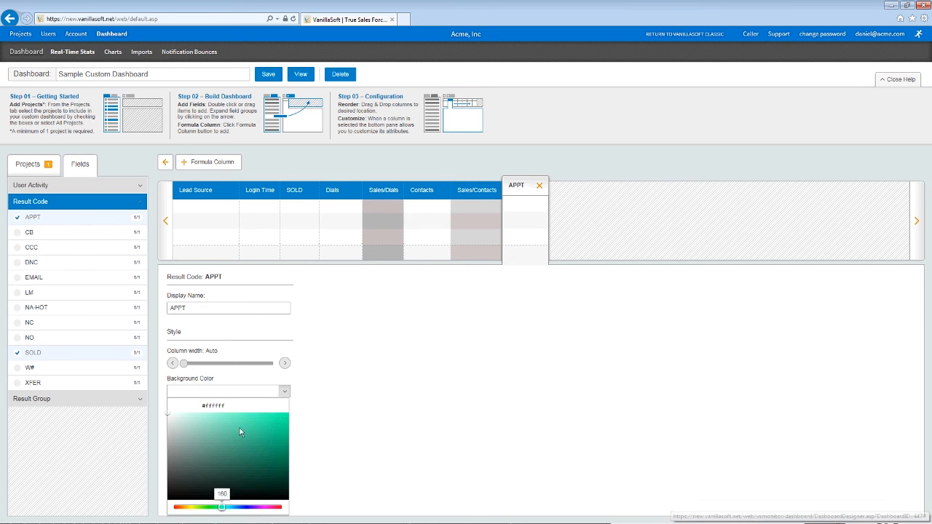
left_click(325, 388)
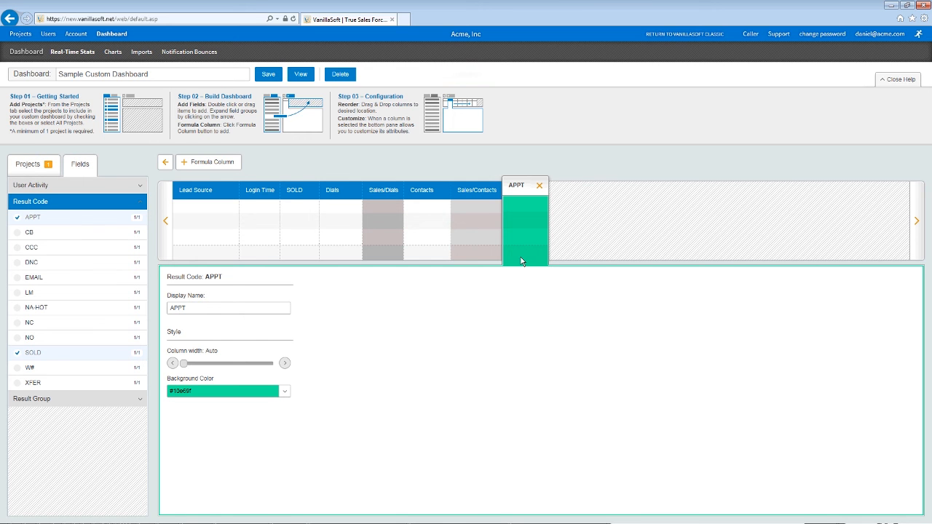
left_click(208, 162)
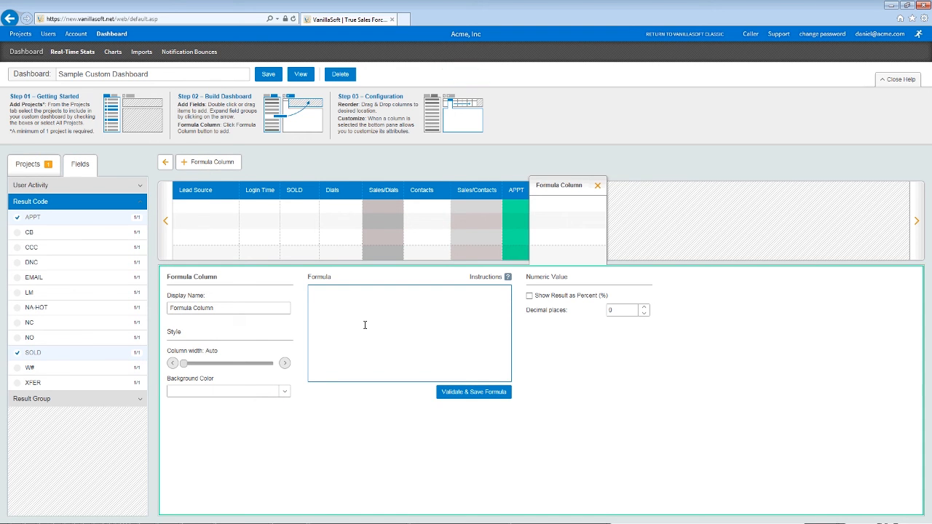
Step: Inspect the Sales/Dials column's formula: SOLD / Dials as a percentage with 1 decimal place
left_click(386, 202)
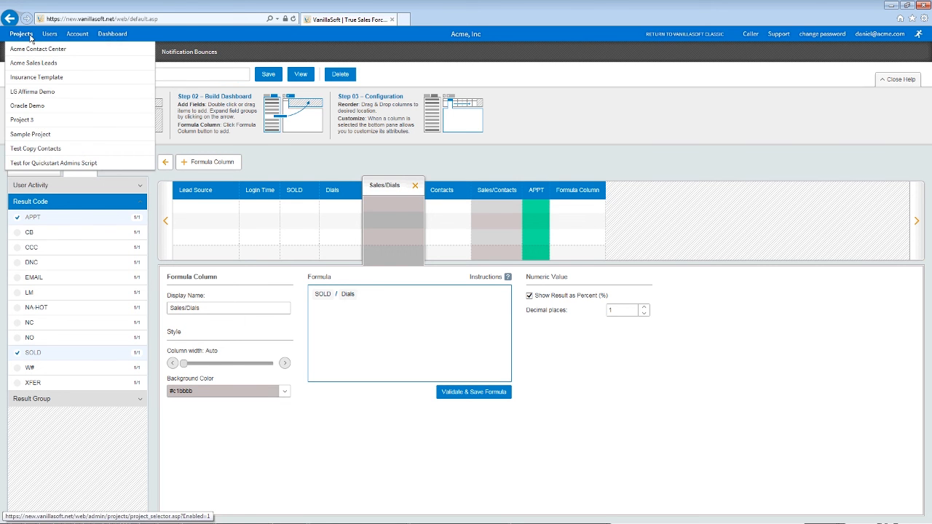
Step: Go to Acme Sales Leads' Web Reports, listing seven unassigned reports
left_click(31, 38)
left_click(144, 169)
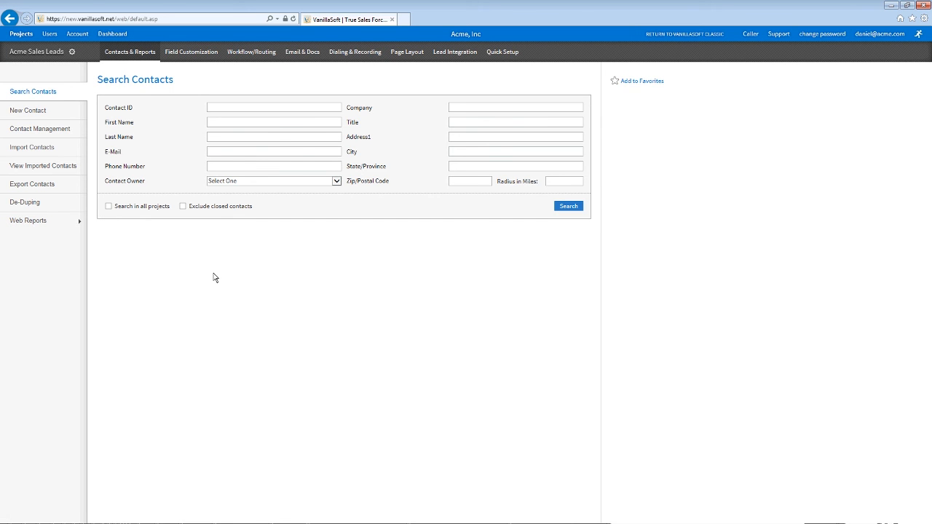
left_click(29, 221)
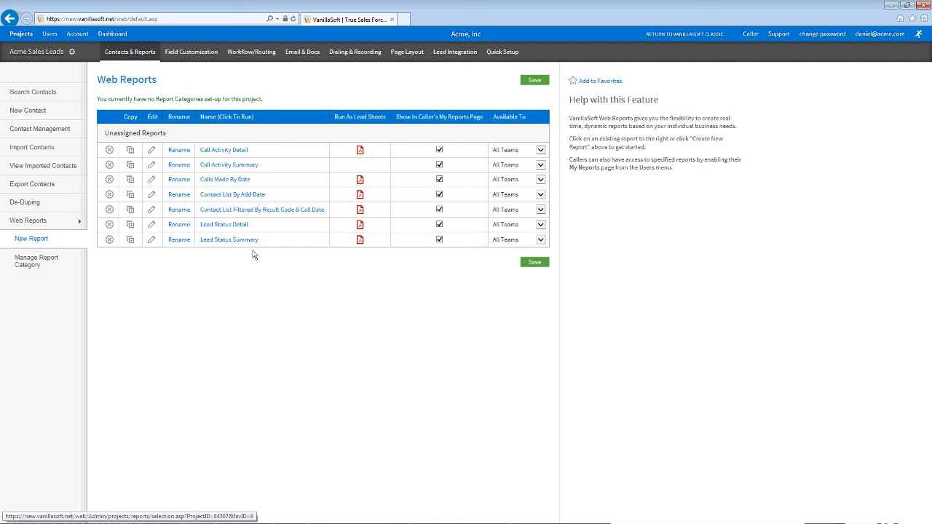
left_click(33, 238)
left_click(289, 177)
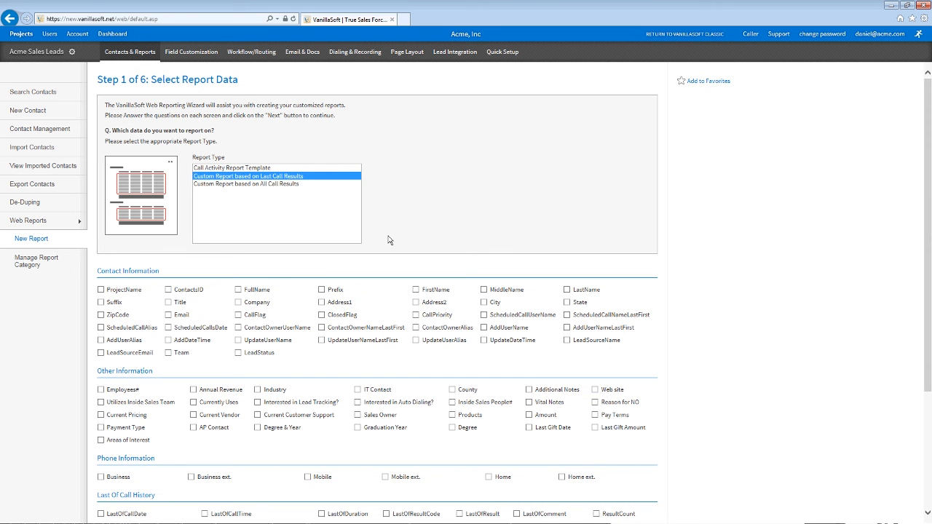
scroll(362, 266, "down", 3)
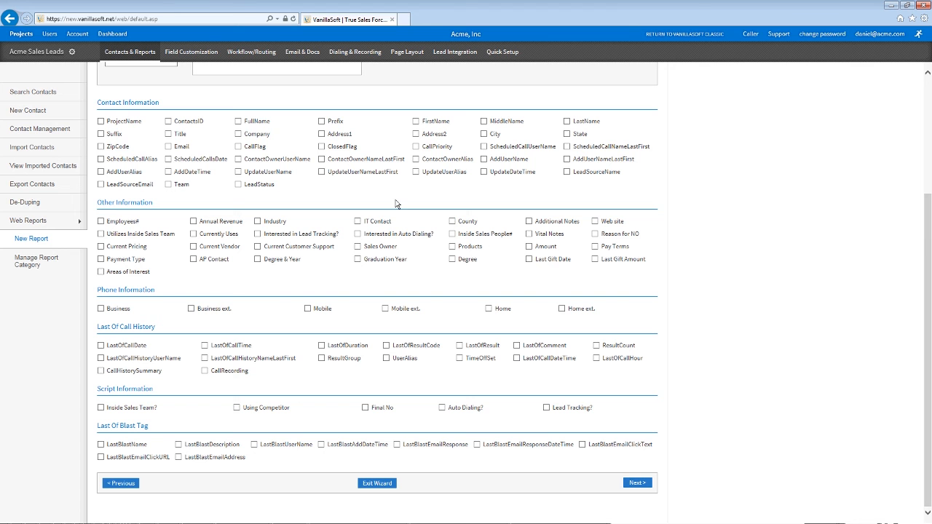
left_click(258, 122)
left_click(271, 134)
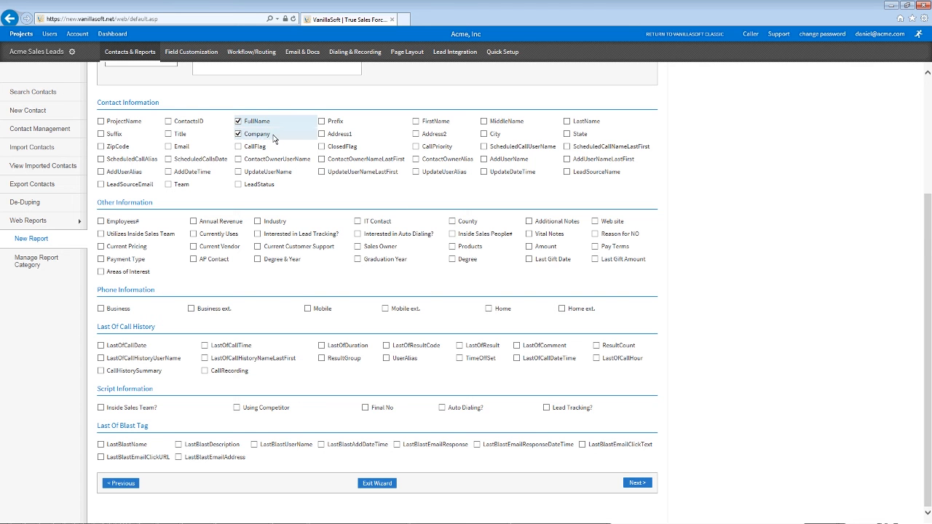
left_click(219, 148)
left_click(222, 221)
left_click(273, 221)
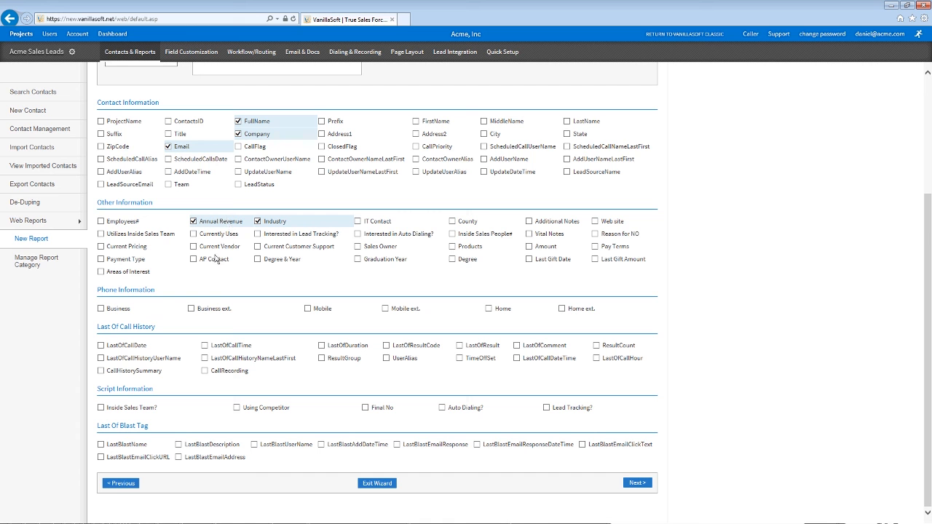
left_click(193, 246)
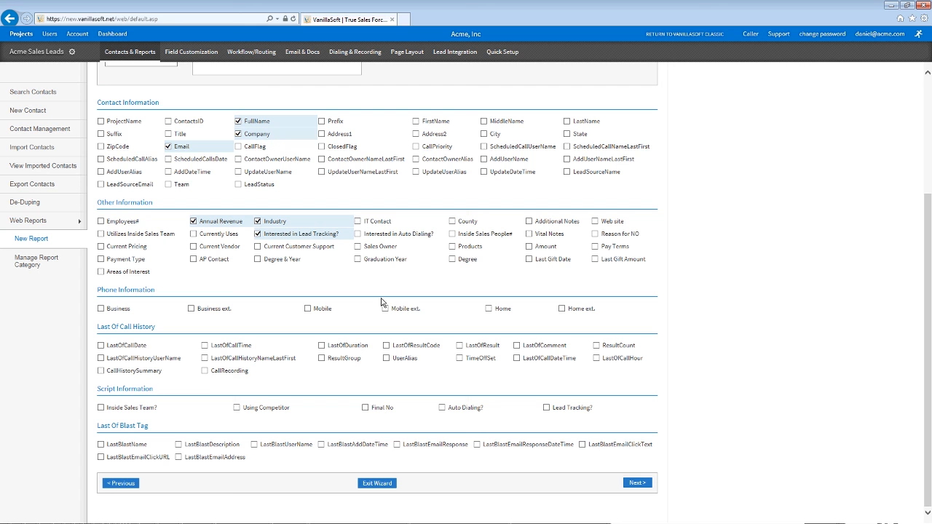
left_click(423, 346)
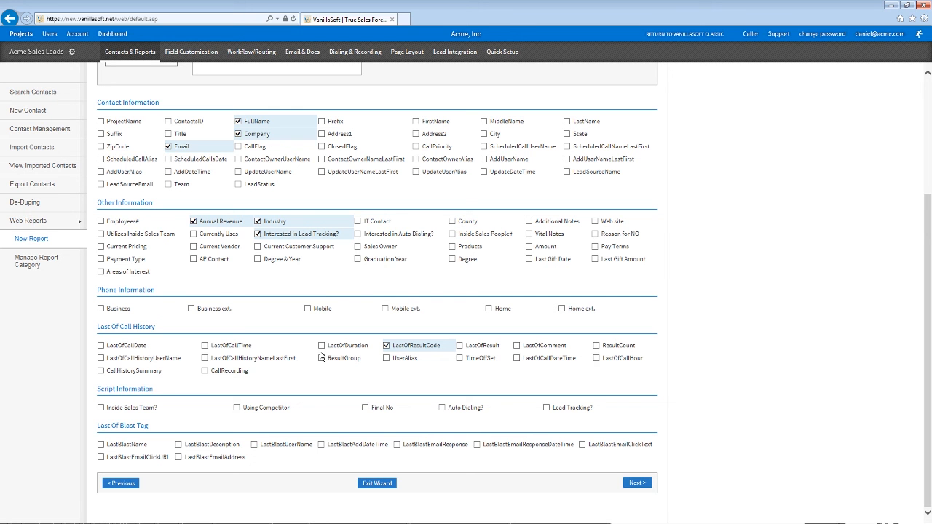
left_click(67, 222)
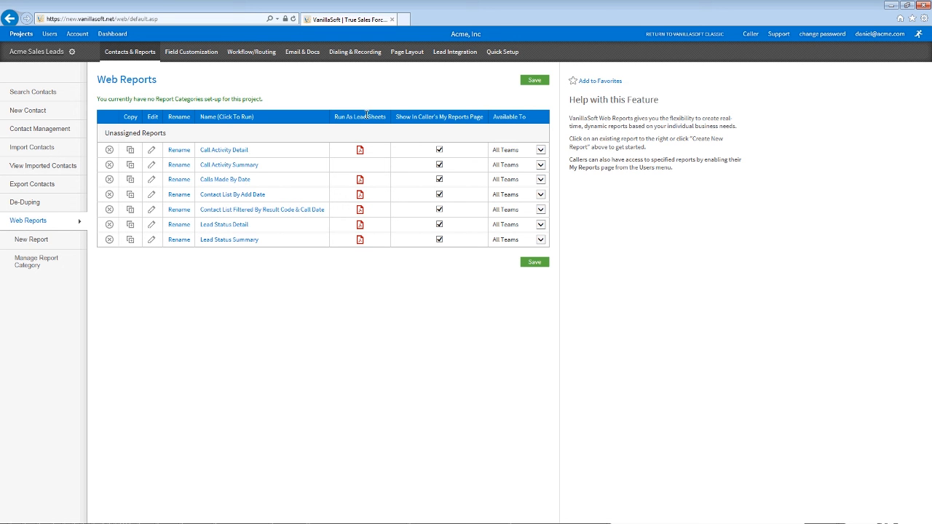
Step: Leave Call Activity Summary available to all teams, then go to Incoming Web Leads
left_click(504, 166)
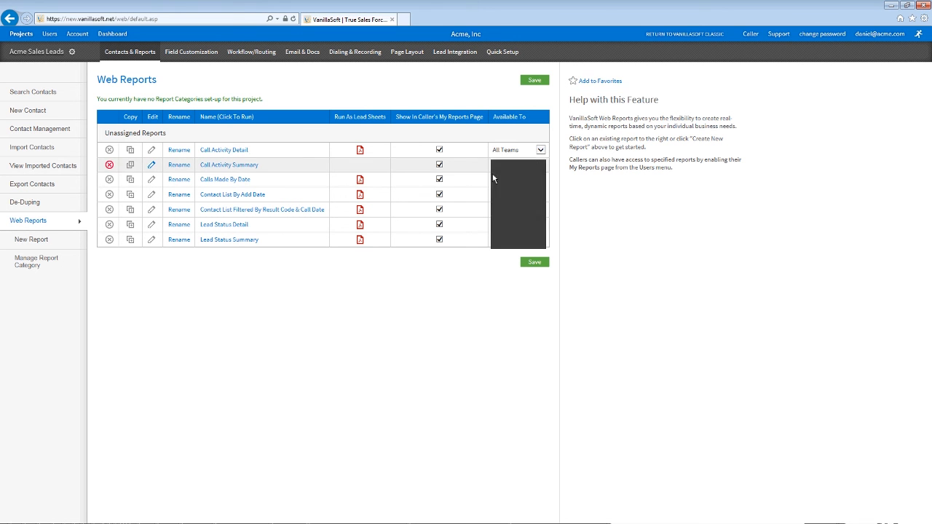
left_click(503, 166)
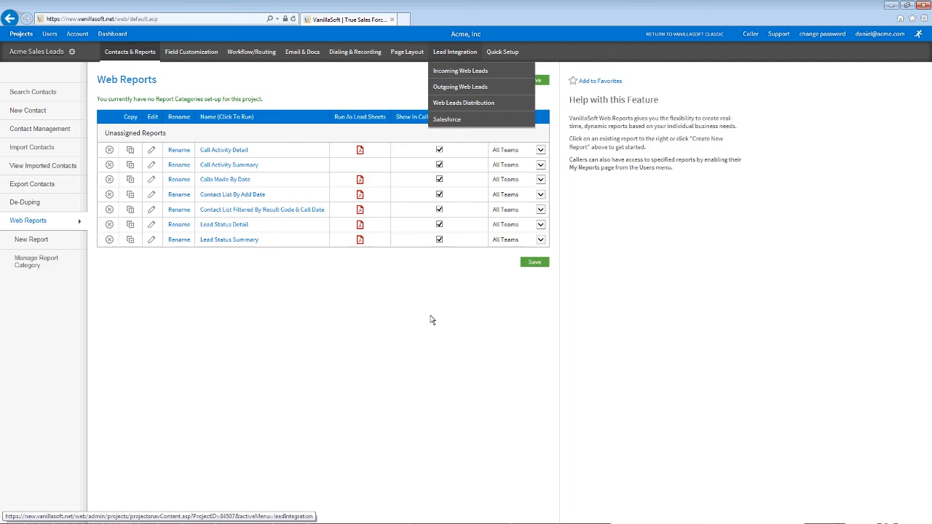
left_click(444, 55)
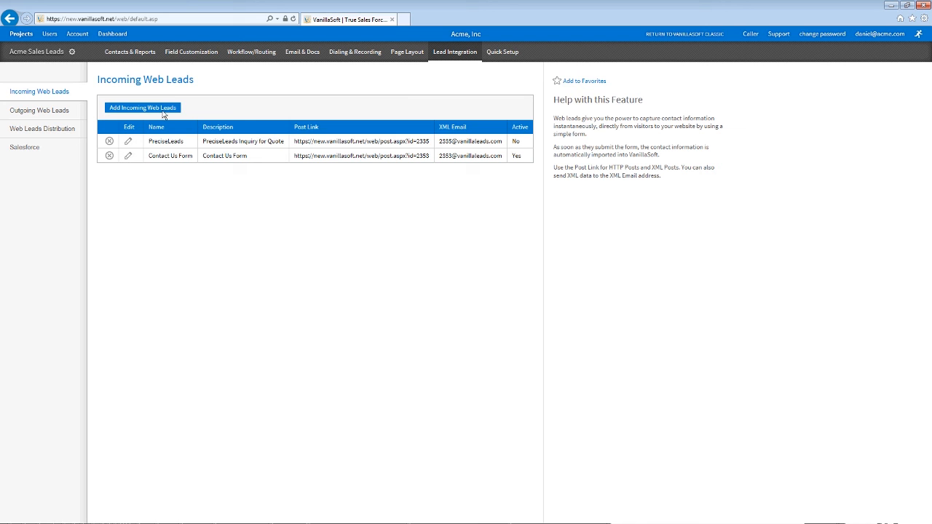
Step: Review the PreciseLeads field mappings and Select Field list, then open Outgoing Web Leads
left_click(129, 142)
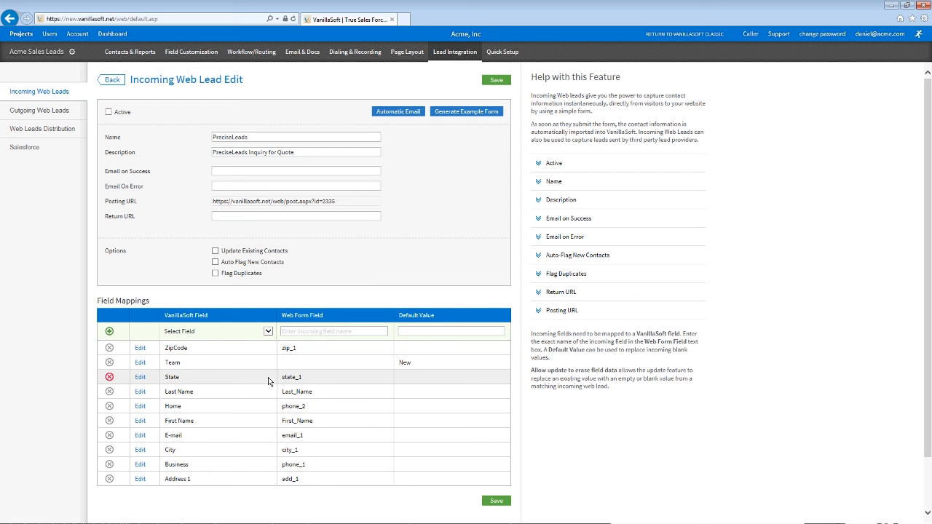
left_click(299, 330)
mouse_move(299, 328)
left_mouse_down()
mouse_move(295, 316)
mouse_move(302, 320)
left_mouse_up()
left_click(268, 331)
scroll(270, 378, "down", 3)
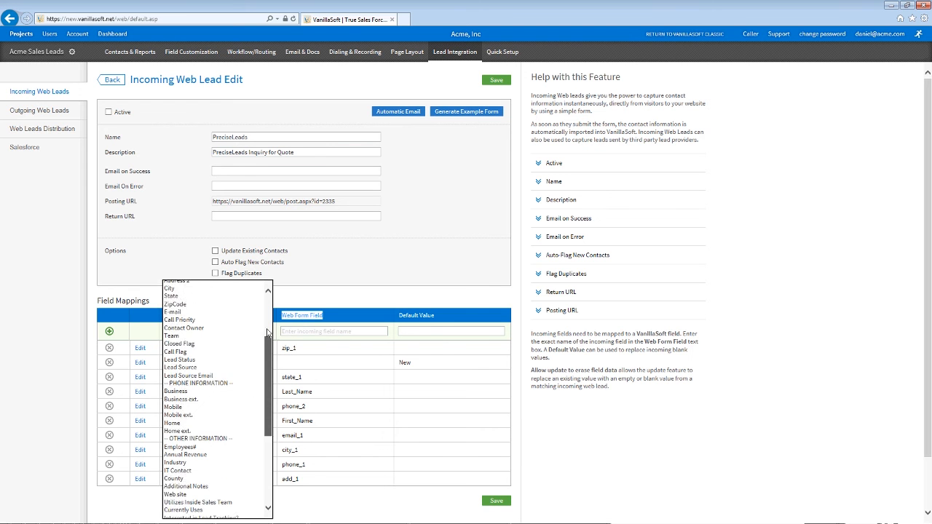
left_click(371, 498)
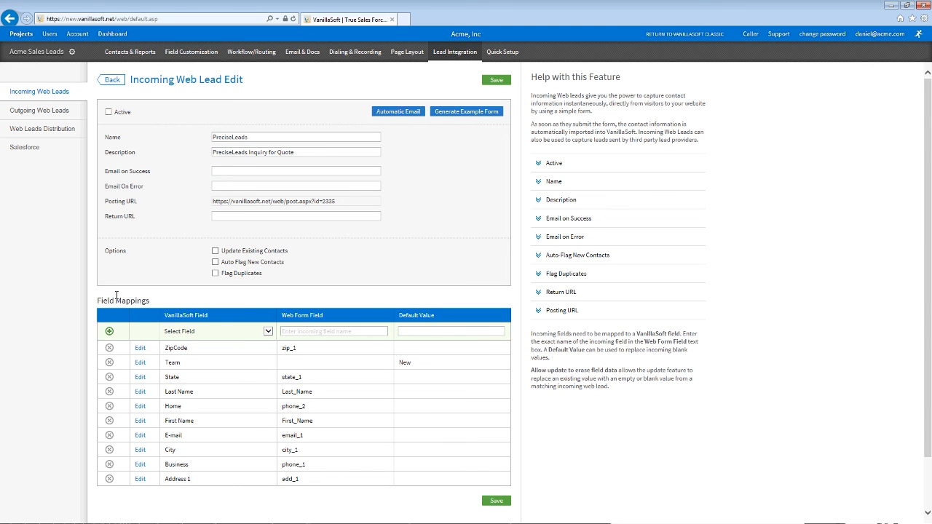
left_click(65, 113)
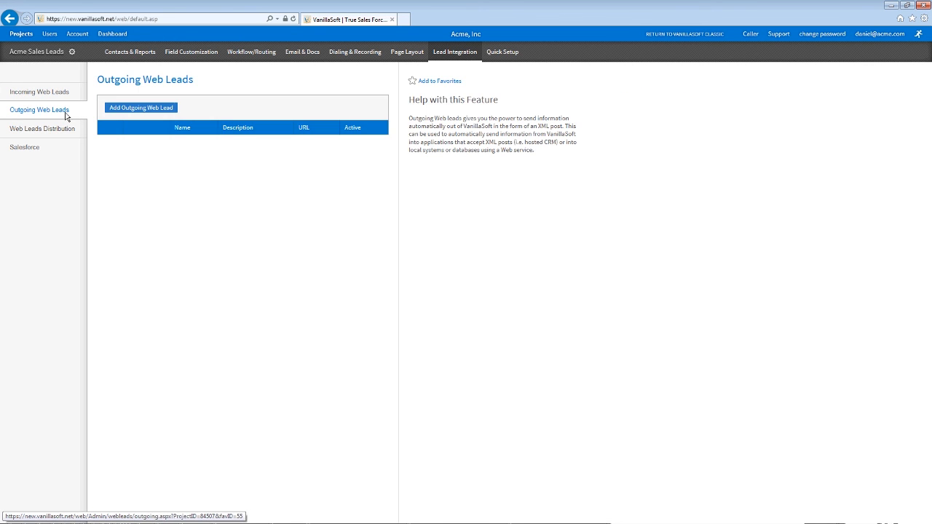
Step: Start a new outgoing web lead using XML Post, triggered by the SOLD - Sold result
left_click(138, 108)
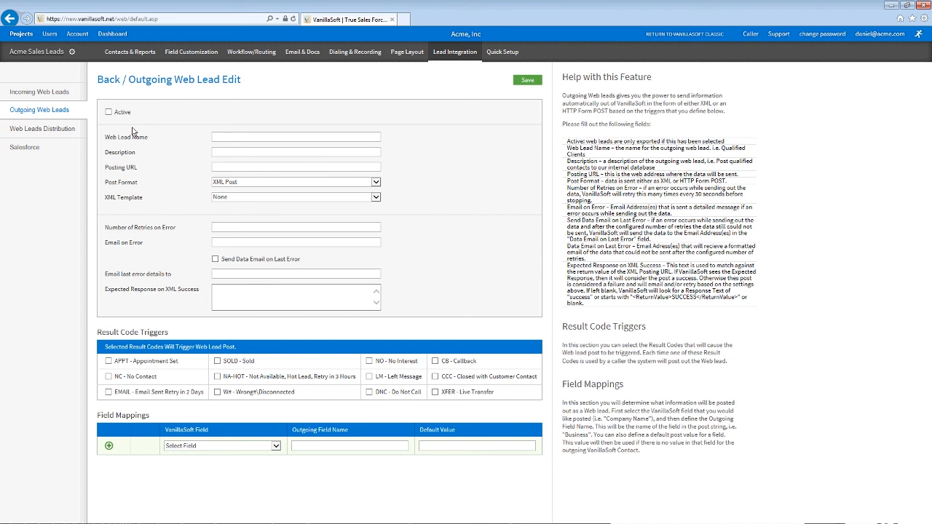
double_click(122, 167)
left_click(224, 183)
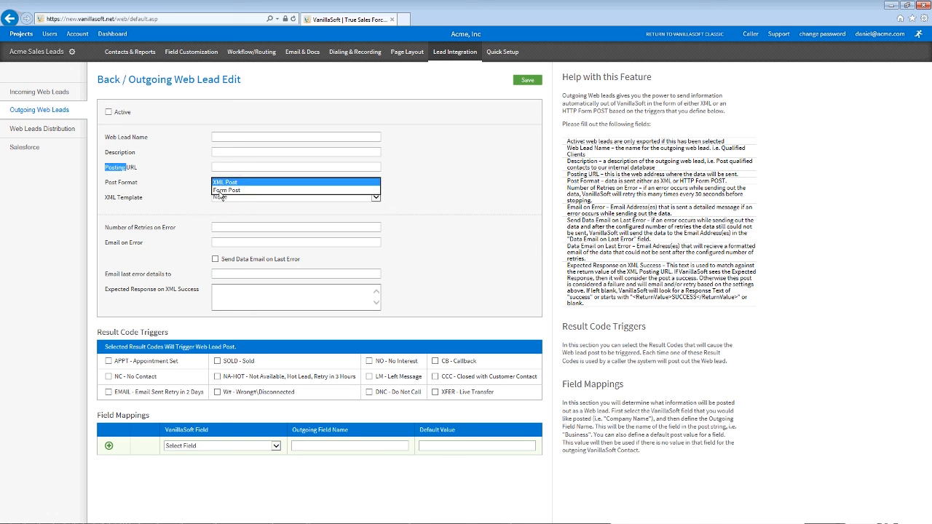
left_click(198, 202)
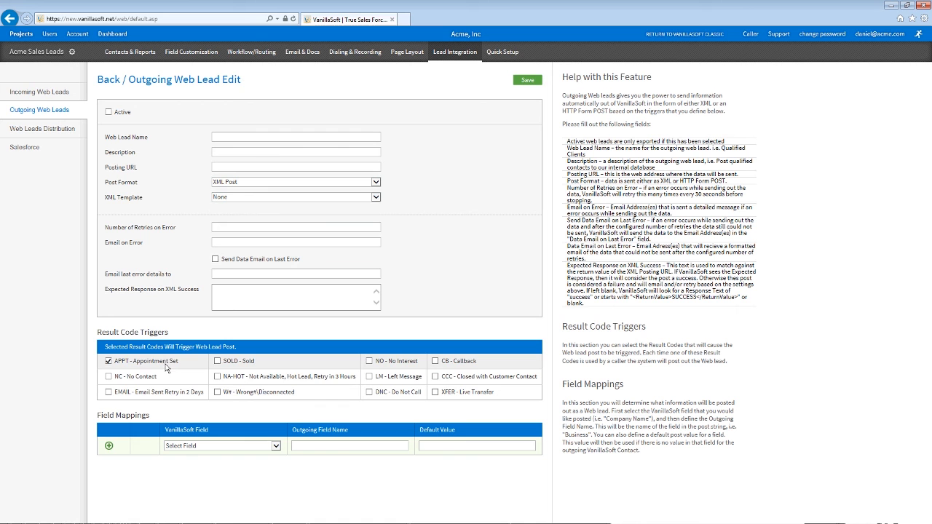
left_click(217, 361)
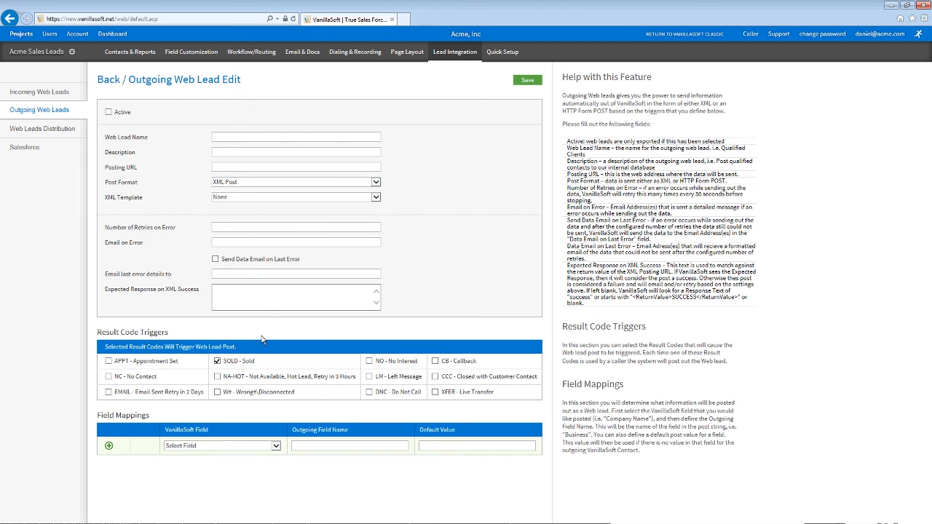
Step: Map the FullName field and leave the XML Template as None
left_click(262, 445)
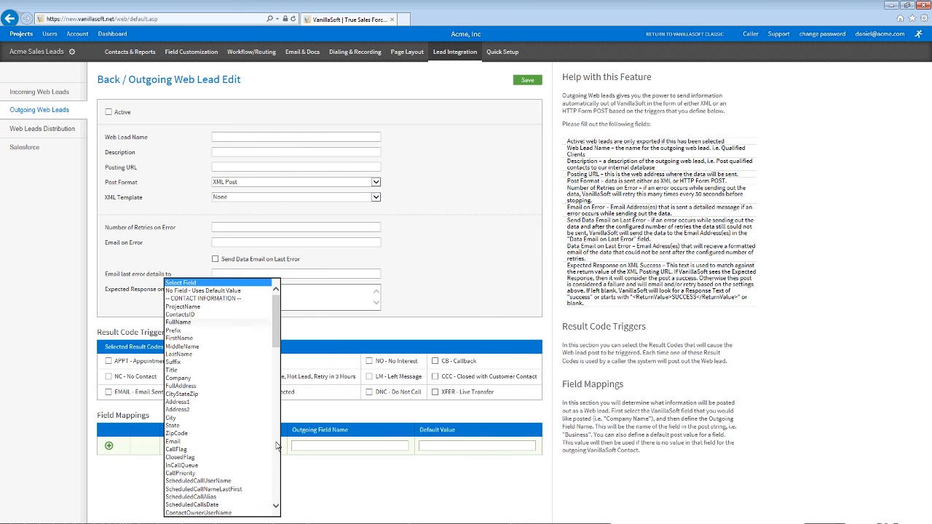
left_click(195, 315)
key("Tab")
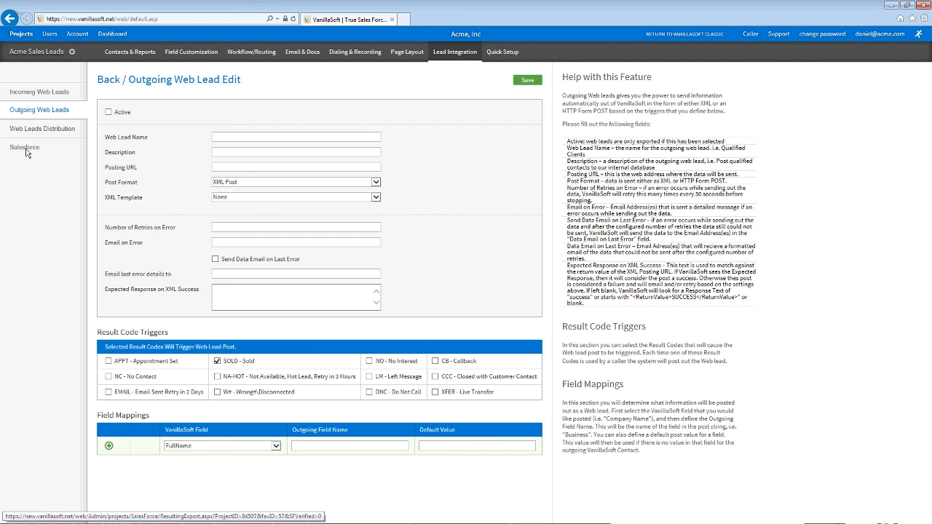
left_click(233, 198)
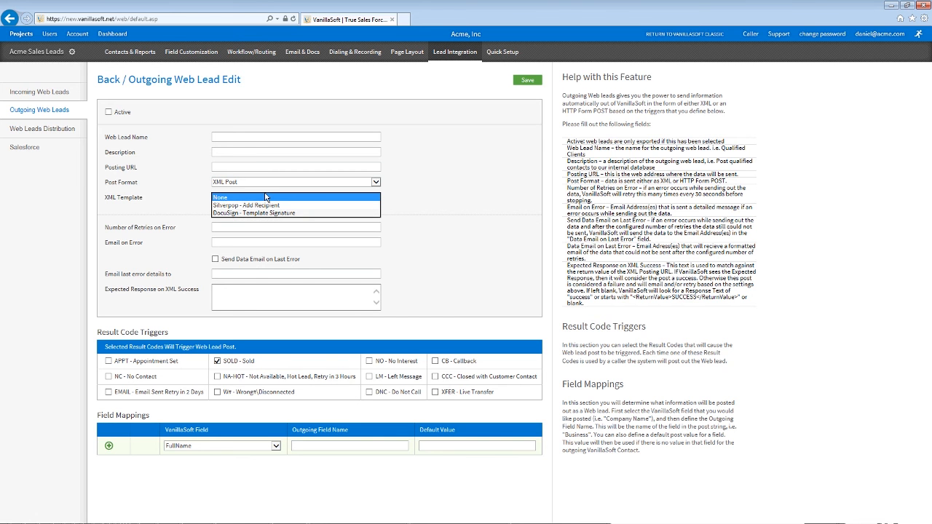
left_click(156, 204)
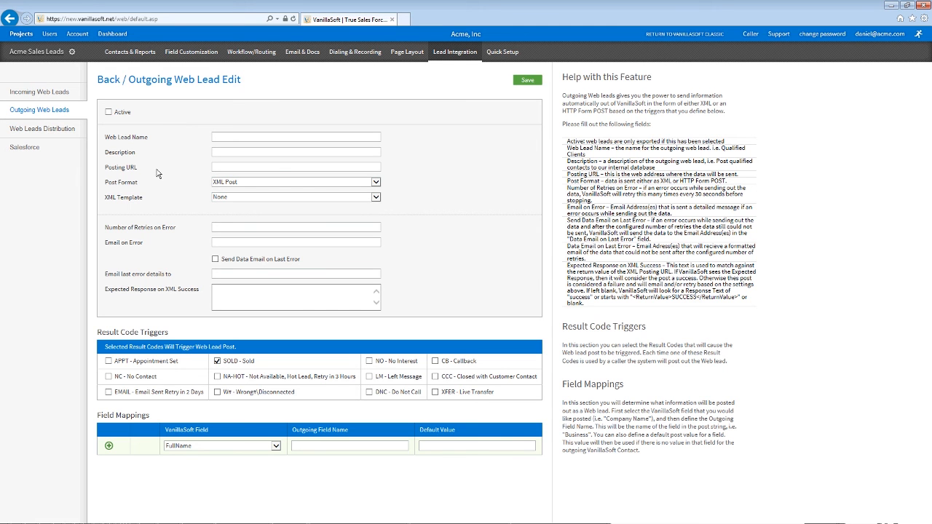
Step: Search Audio Review for this week's call recordings from all users
mouse_move(339, 55)
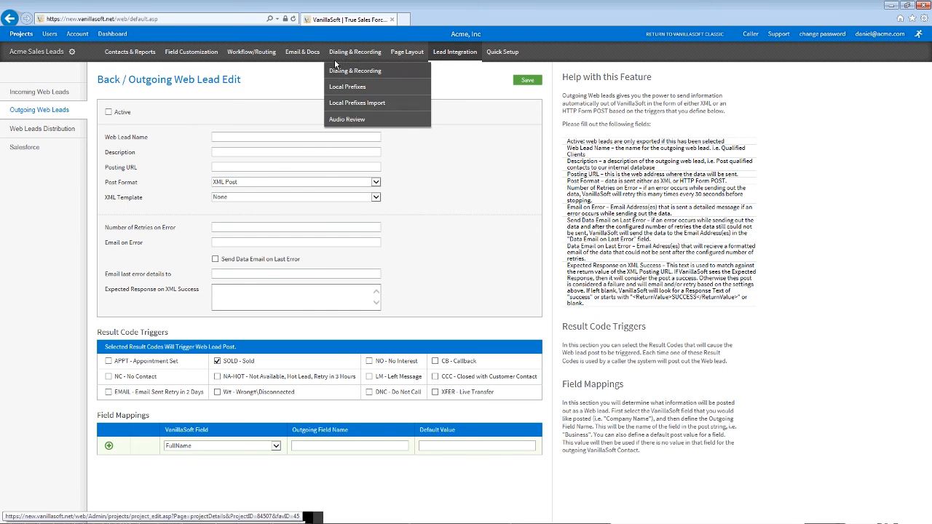
left_click(351, 119)
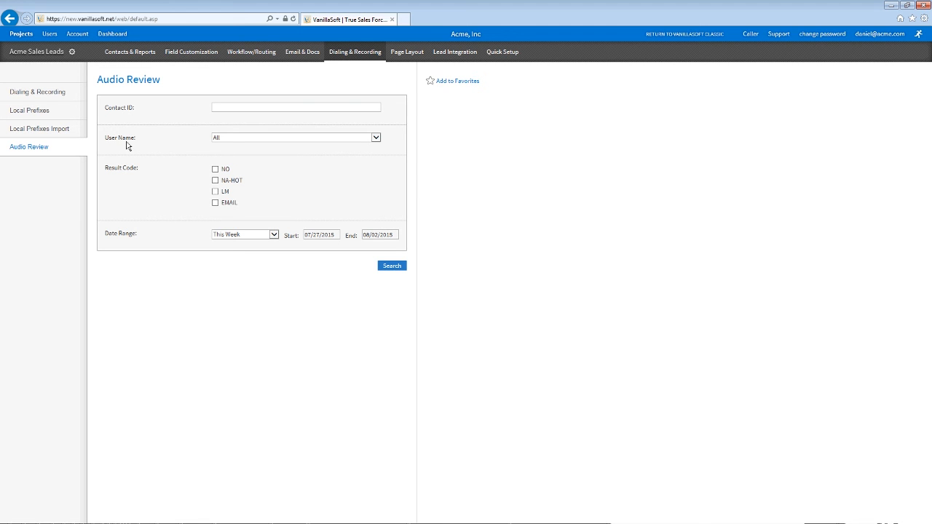
left_click(240, 137)
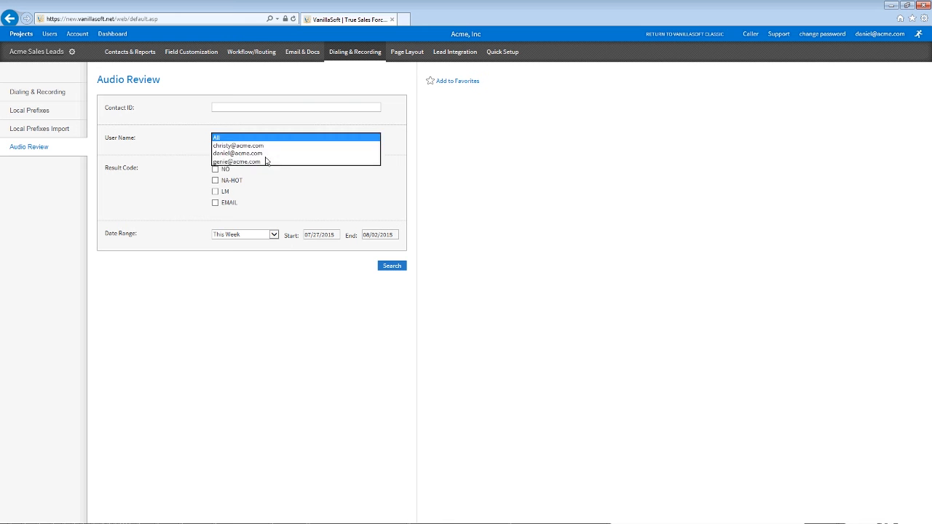
left_click(154, 193)
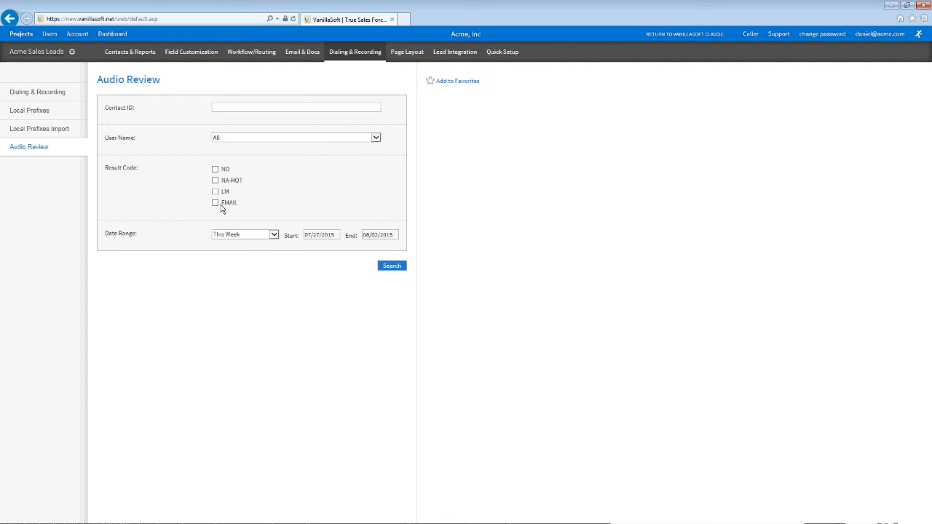
left_click(247, 235)
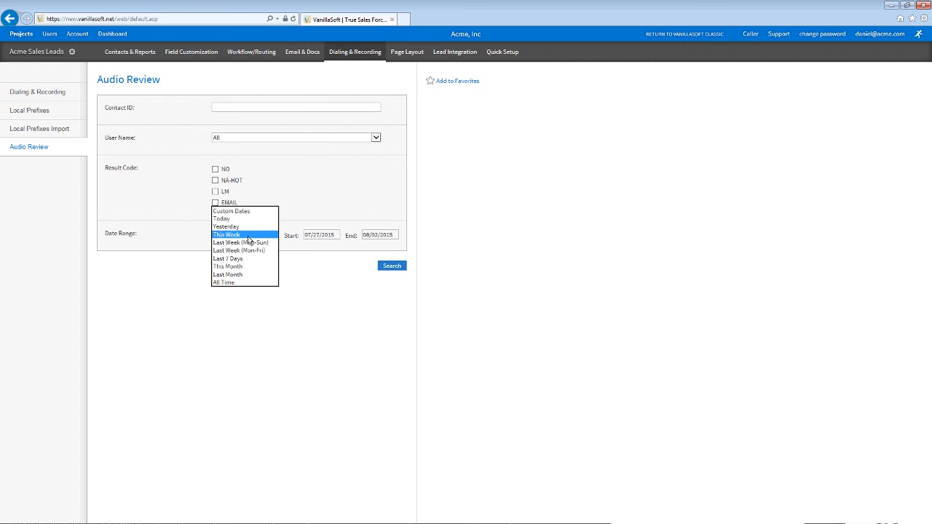
left_click(248, 236)
left_click(395, 267)
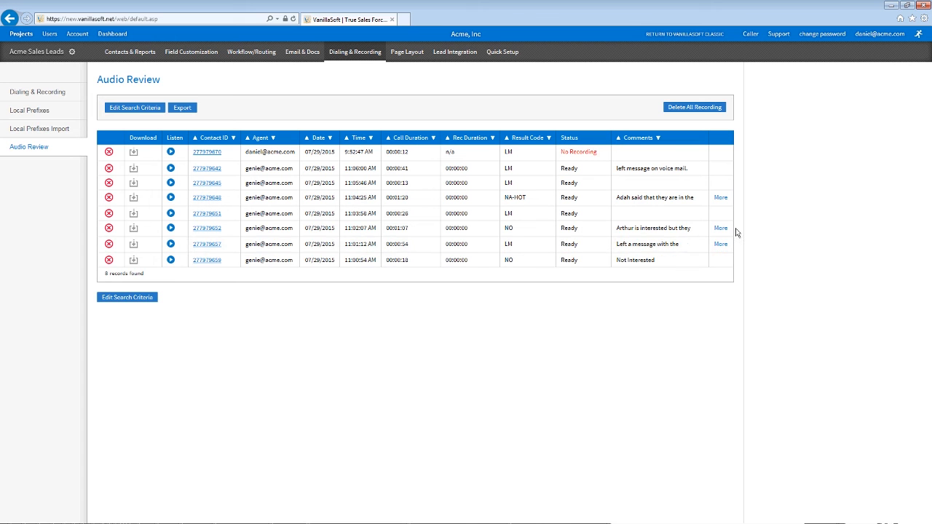
Step: Inspect the 11:02:07 call's contact recordings, emails and attachments, then return to Audio Review
left_click(673, 228)
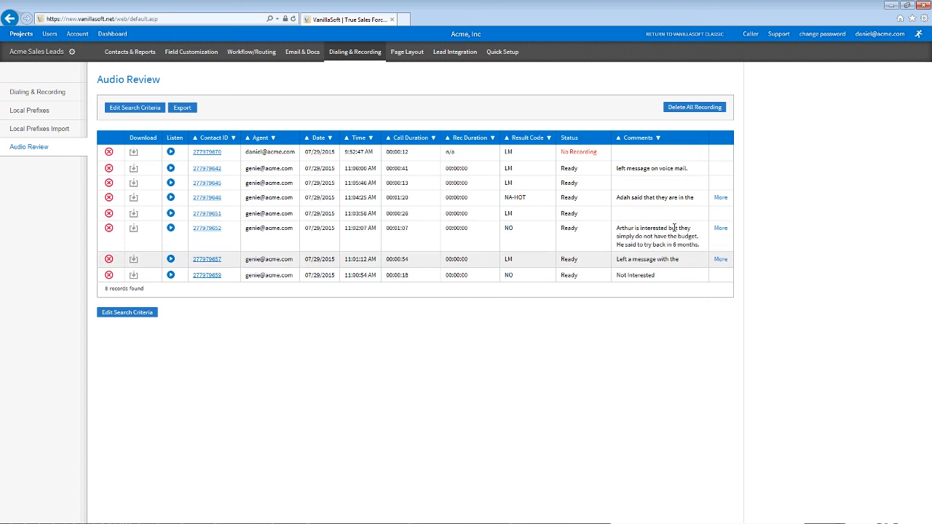
left_click(213, 231)
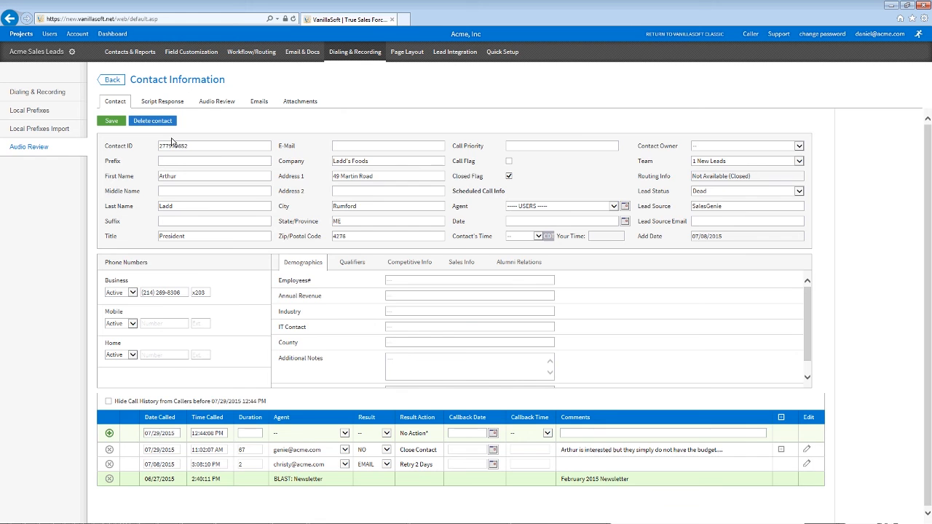
left_click(217, 103)
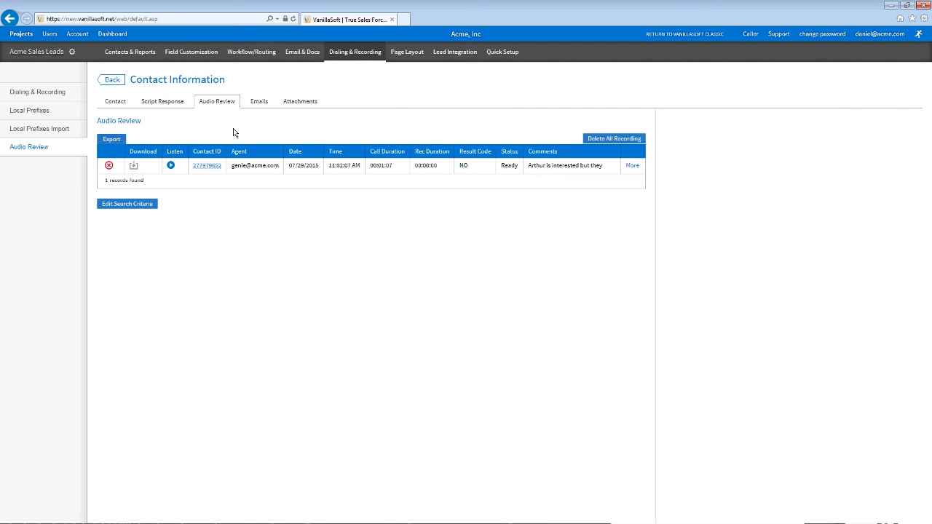
left_click(259, 103)
left_click(299, 103)
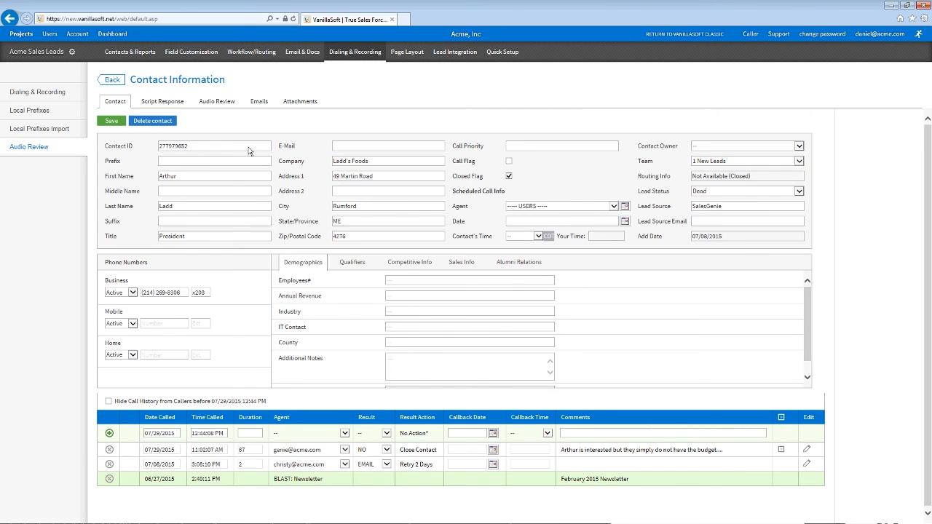
left_click(37, 147)
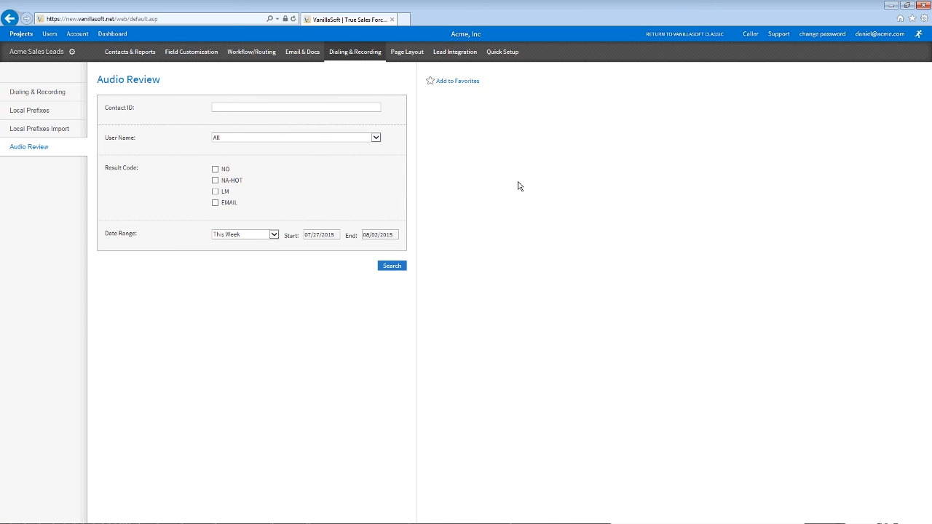
Step: In the Document Library, select Brochure.pdf and list the importable document types
mouse_move(302, 51)
left_click(308, 168)
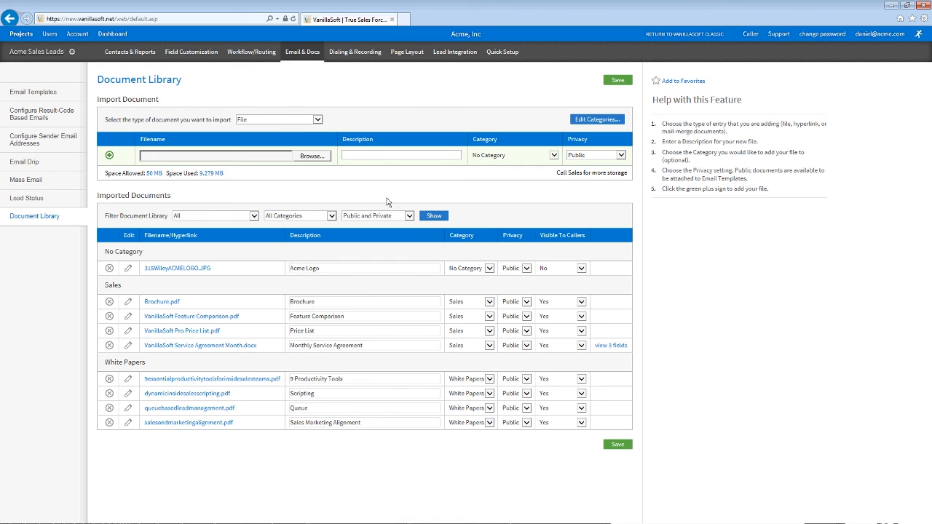
double_click(157, 304)
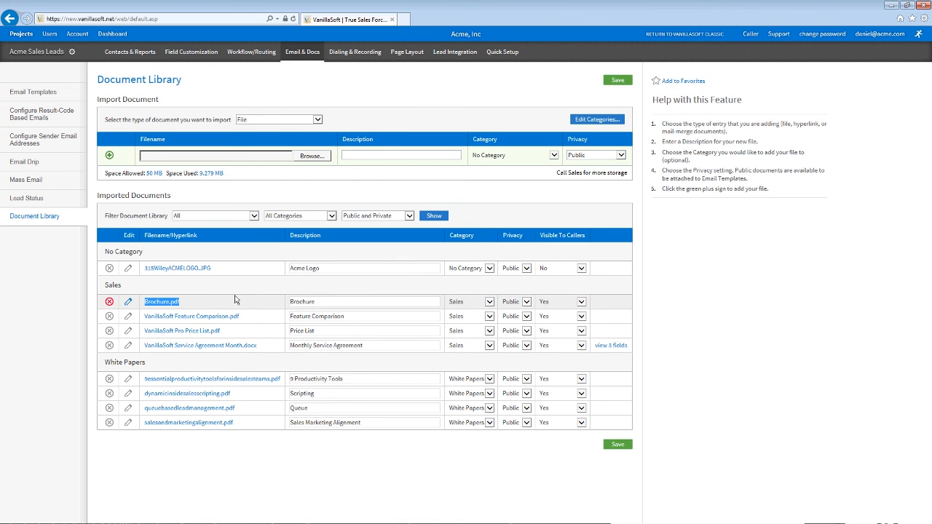
left_click(317, 120)
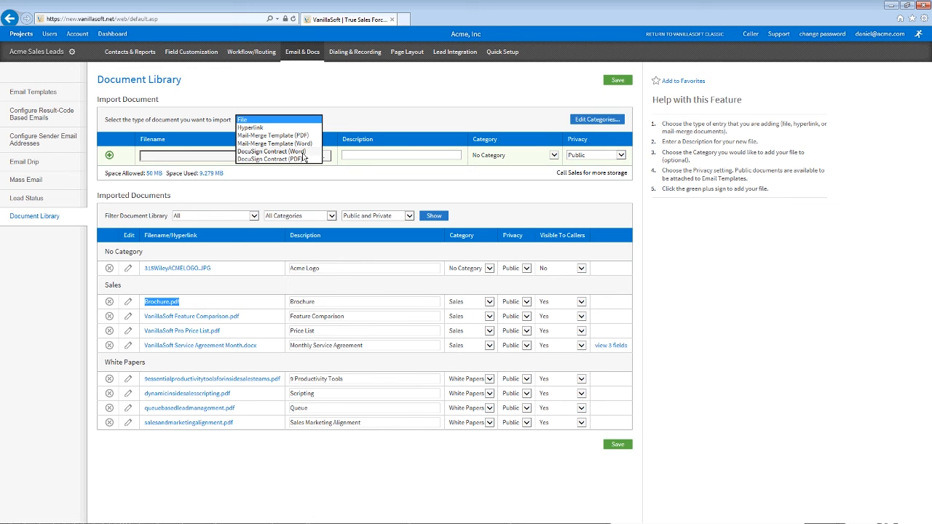
Step: Show the Active Projects list with contact counts, briefly looking into Acme Sales Leads
left_click(378, 122)
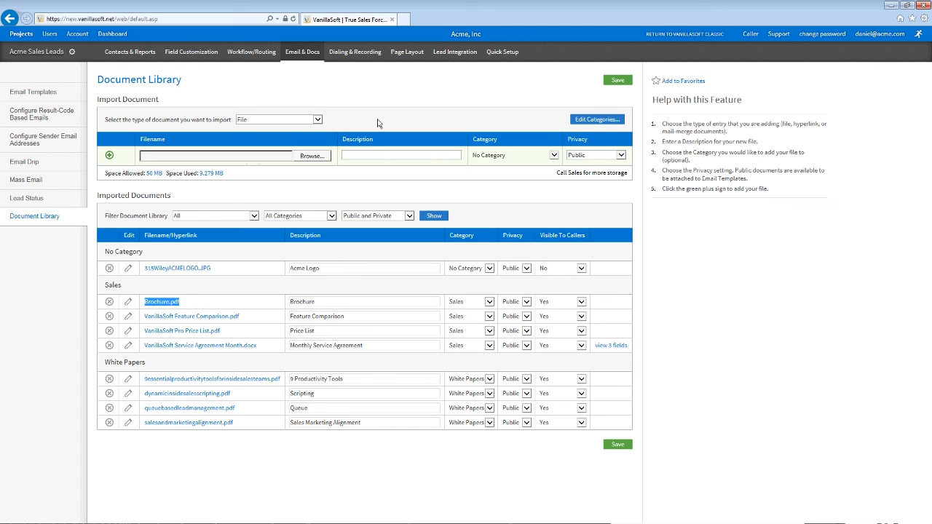
left_click(29, 34)
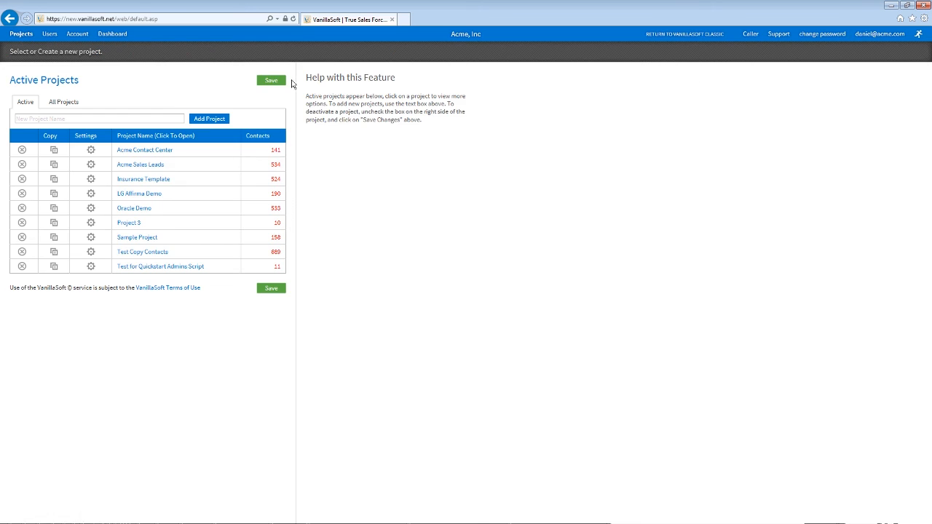
left_click(149, 162)
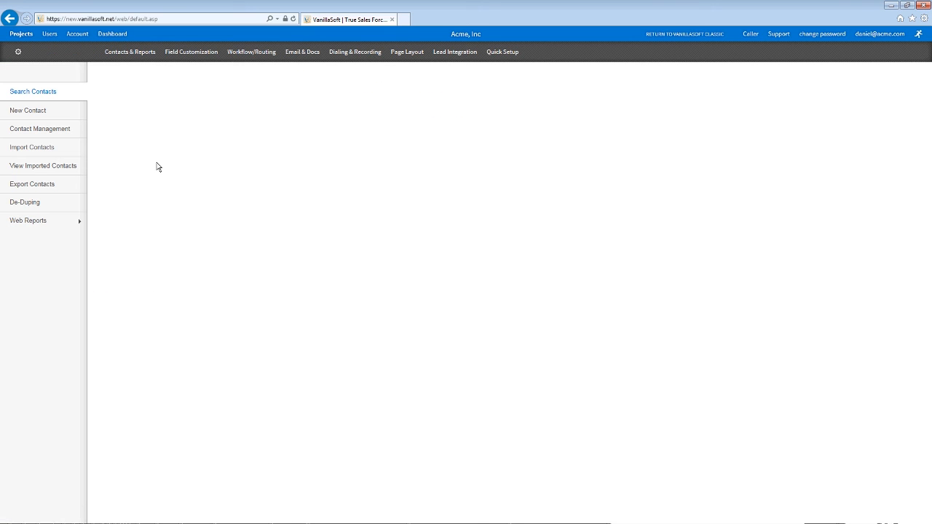
mouse_move(234, 56)
mouse_move(301, 53)
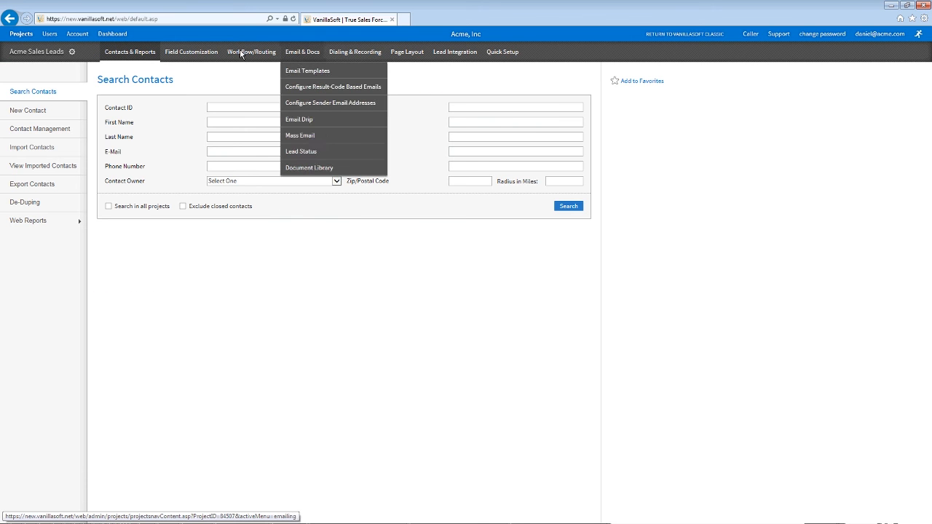
mouse_move(398, 57)
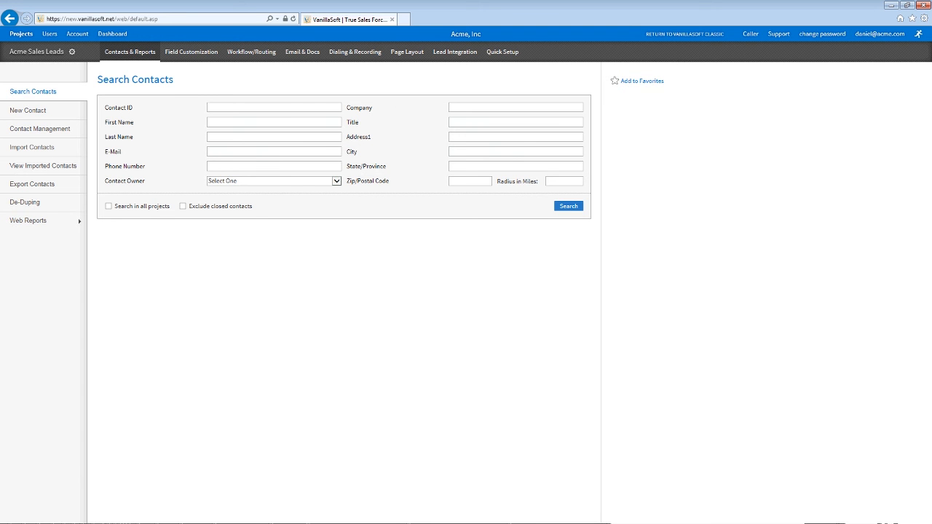
left_click(24, 35)
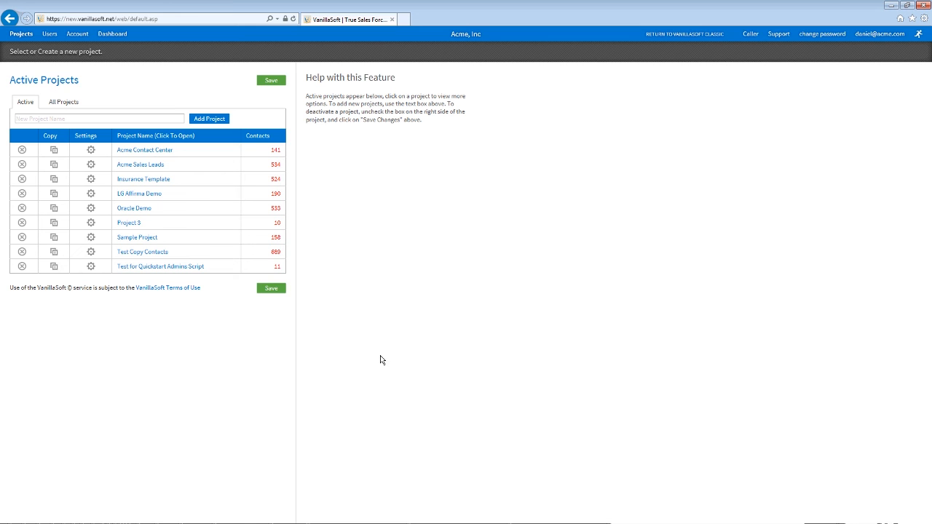
Step: Switch to the caller view and highlight the Acme Sales Leads contact's time line
left_click(751, 38)
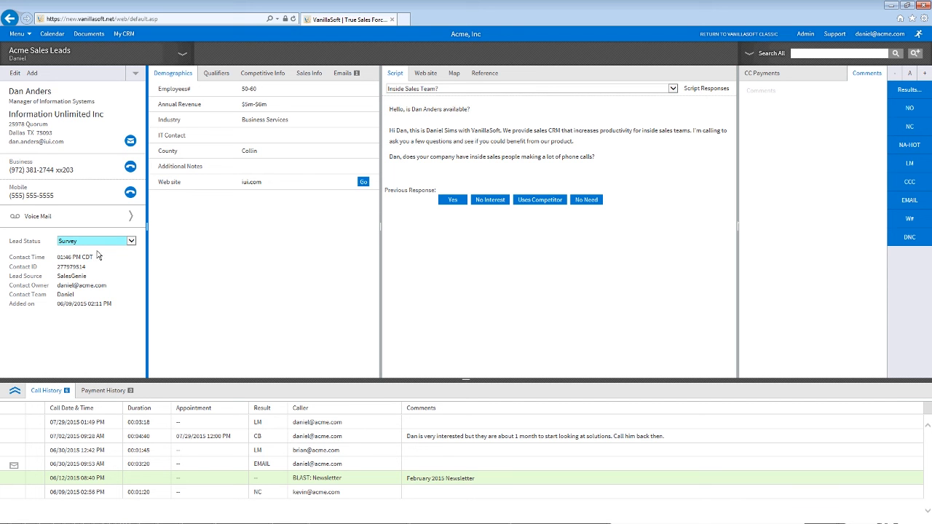
triple_click(21, 254)
left_click(72, 266)
Step: Open the Calling Periods settings of the Acme Sales Leads project
left_click(806, 34)
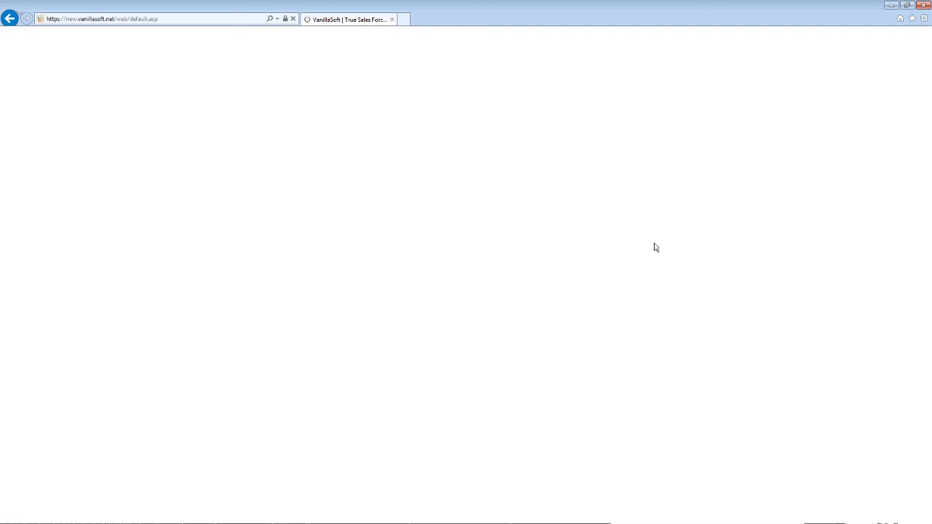
left_click(155, 173)
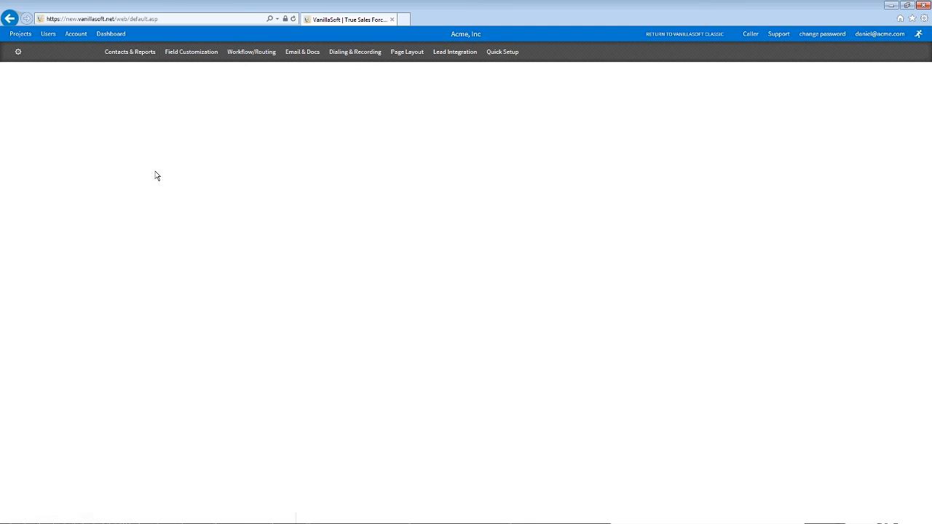
mouse_move(347, 57)
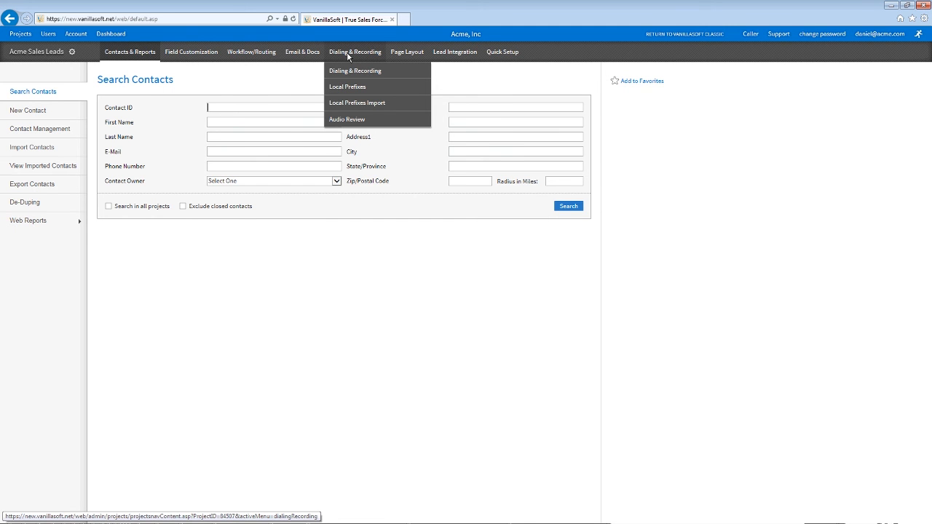
mouse_move(251, 54)
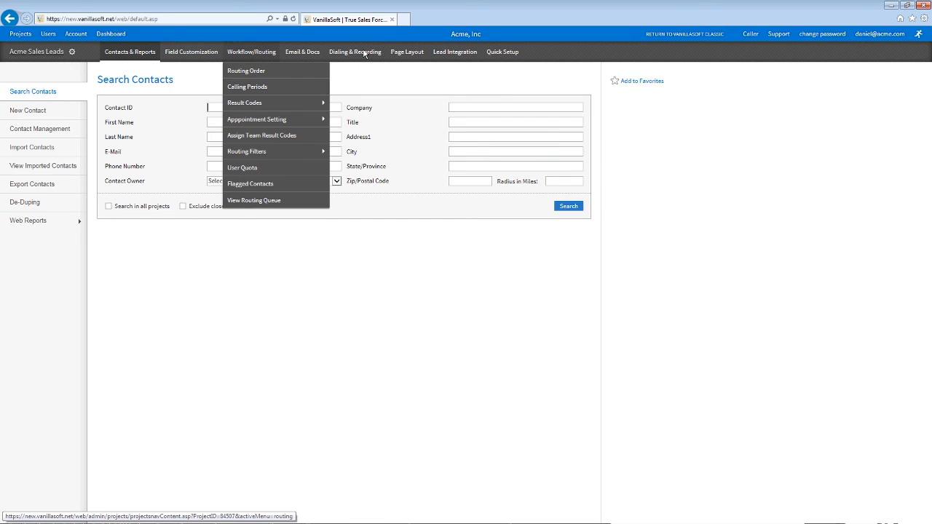
left_click(250, 85)
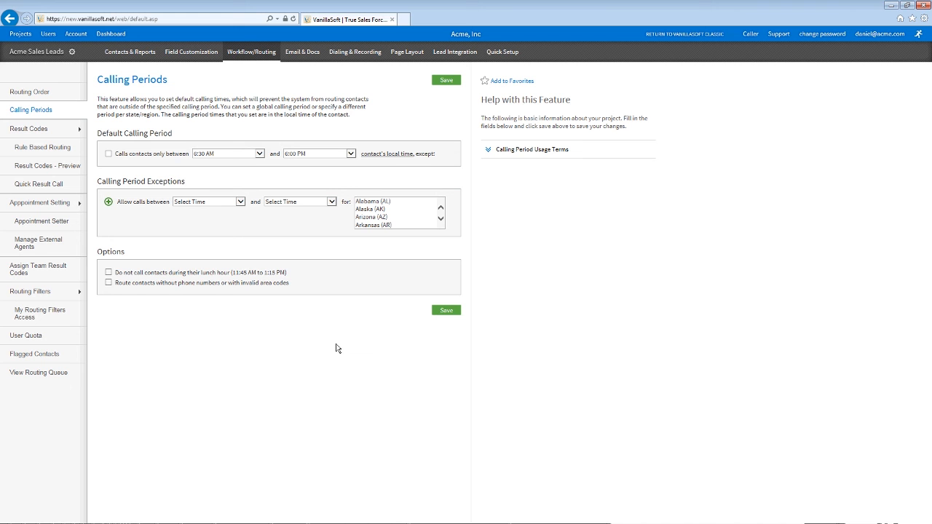
Step: Restrict calls to between 9:00 AM and 6:00 PM contact local time
left_click(178, 154)
left_click(218, 153)
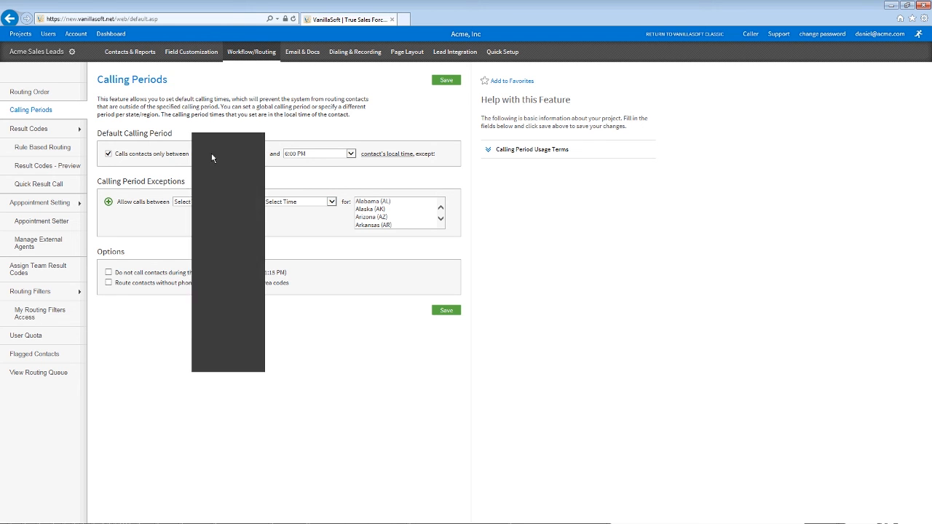
left_click(218, 195)
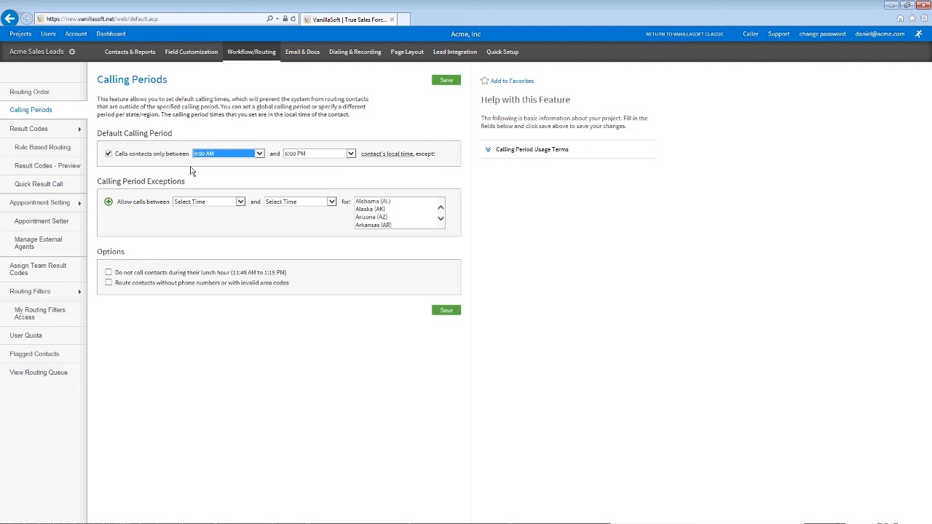
left_click(192, 170)
left_click(305, 156)
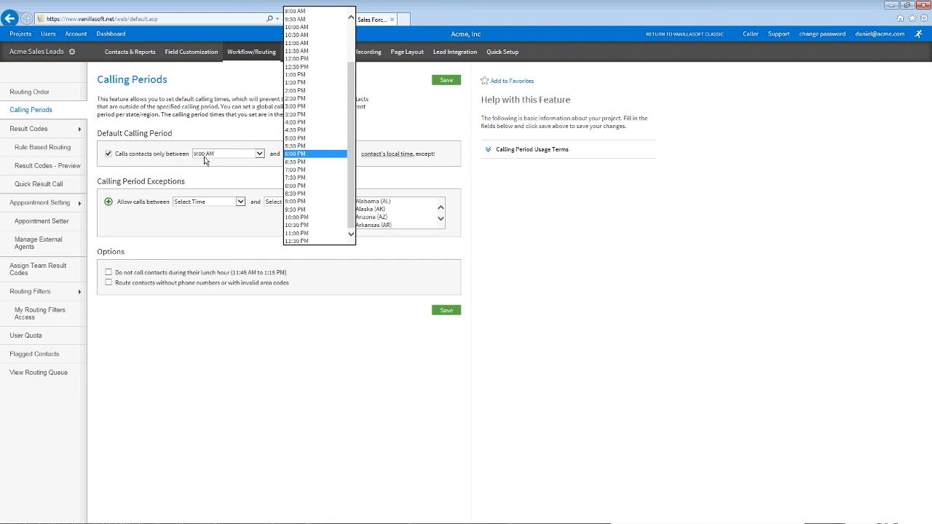
left_click(305, 156)
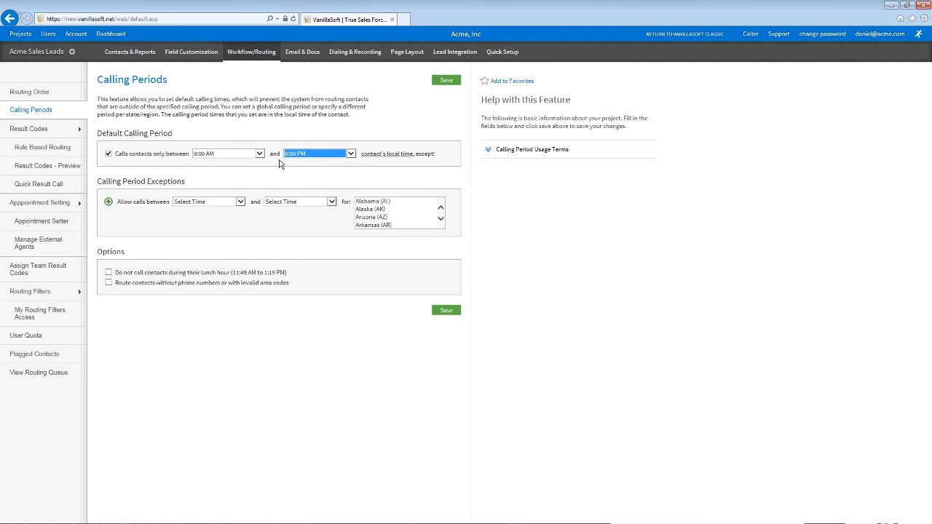
left_click(251, 179)
Step: Add an Alaska (AK) calling exception starting at 11:00 AM, leaving the end time unset
left_click(389, 210)
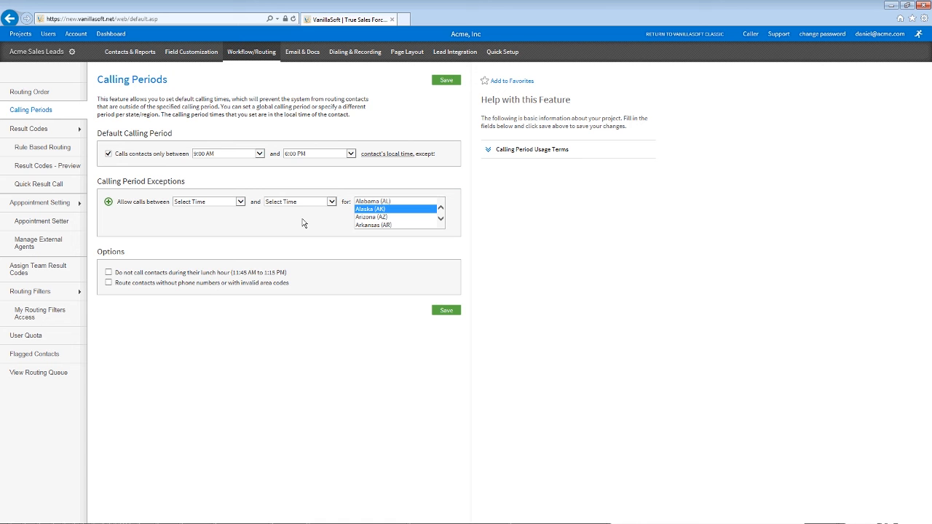
left_click(219, 202)
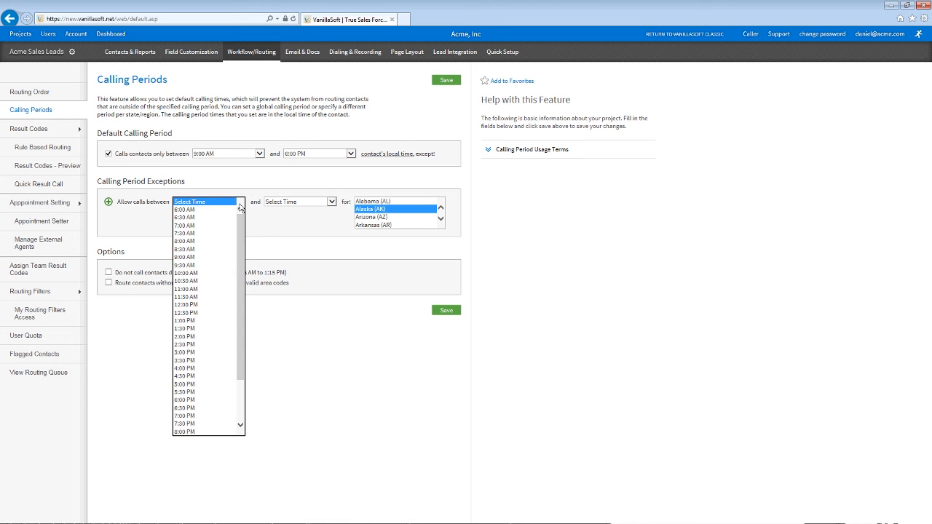
left_click(190, 289)
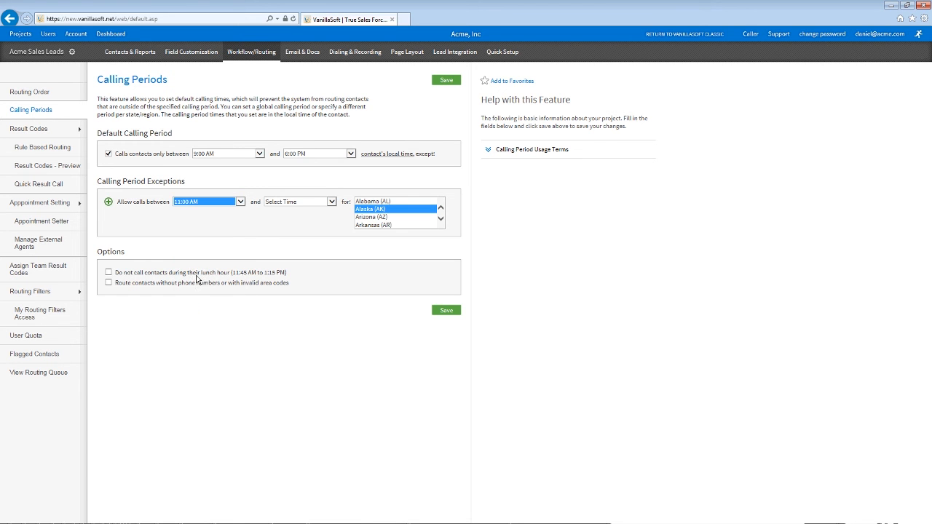
left_click(314, 205)
left_click(314, 205)
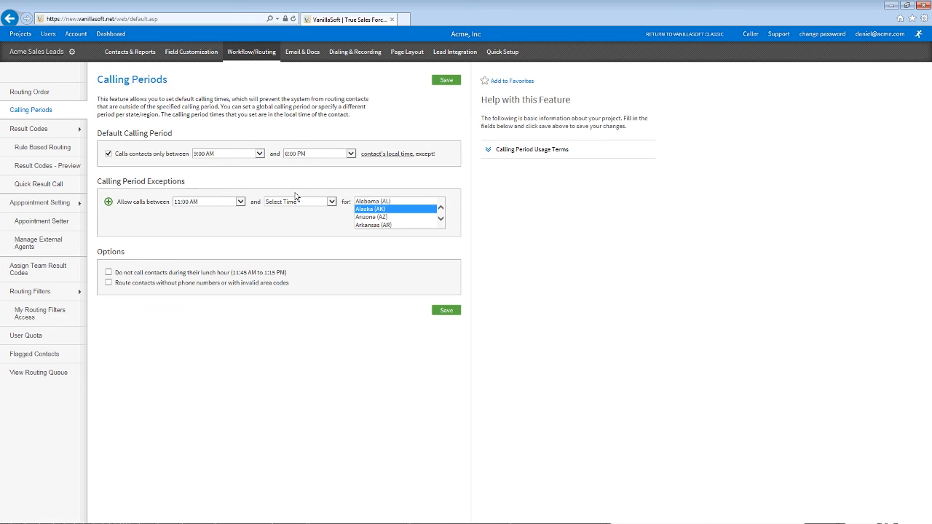
Step: In the caller view, list the contact's sent emails, including Questionaire
left_click(744, 37)
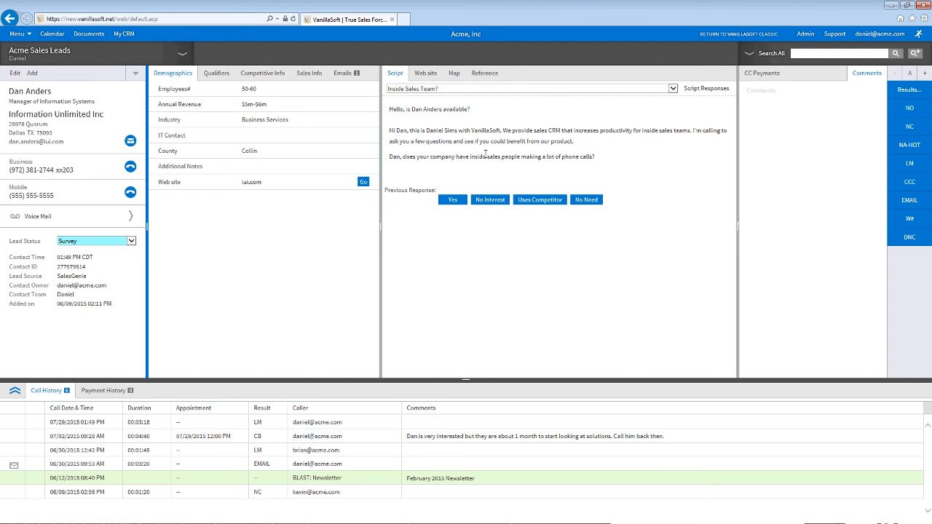
left_click(342, 73)
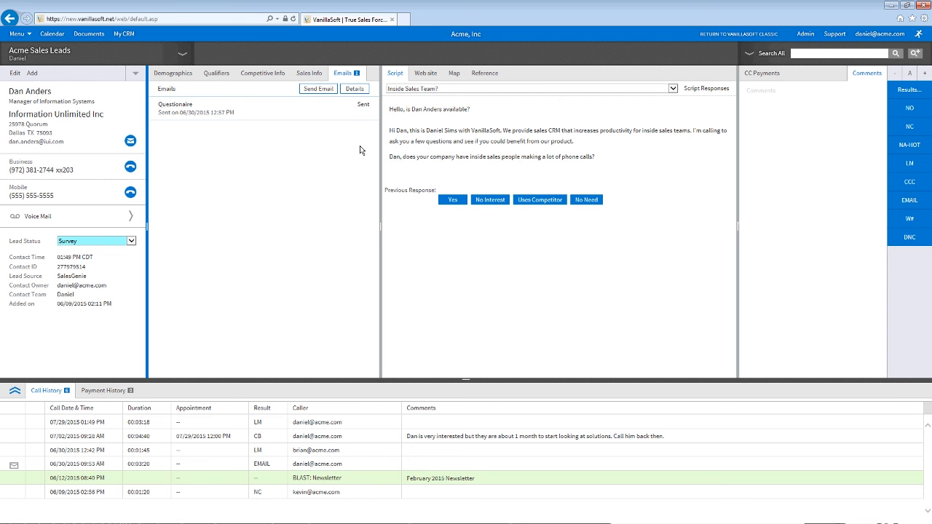
Step: From Admin, open Acme Sales Leads' Email & Docs > Email Templates page
left_click(802, 30)
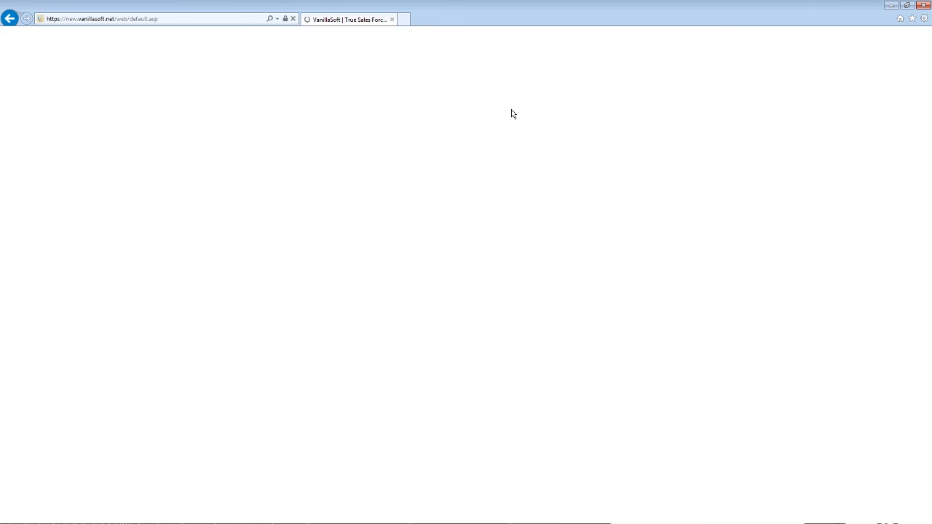
left_click(140, 166)
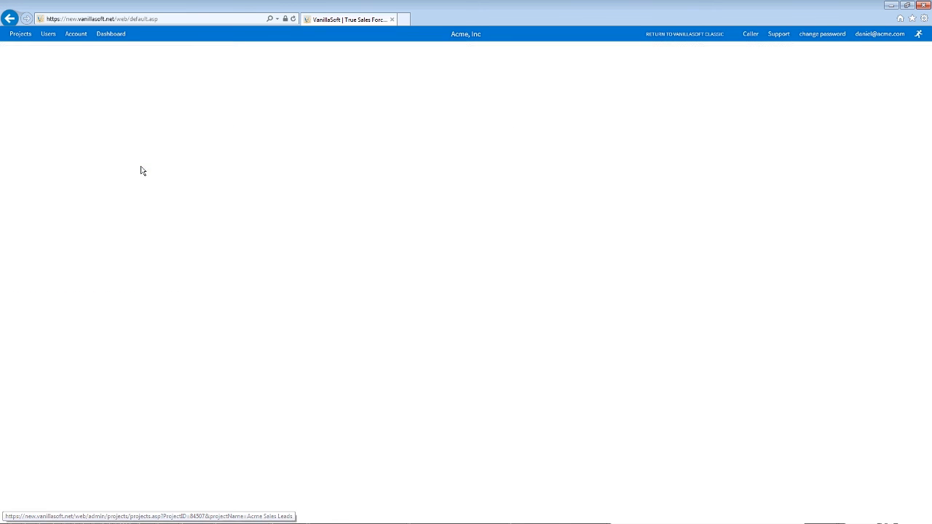
mouse_move(303, 51)
left_click(308, 71)
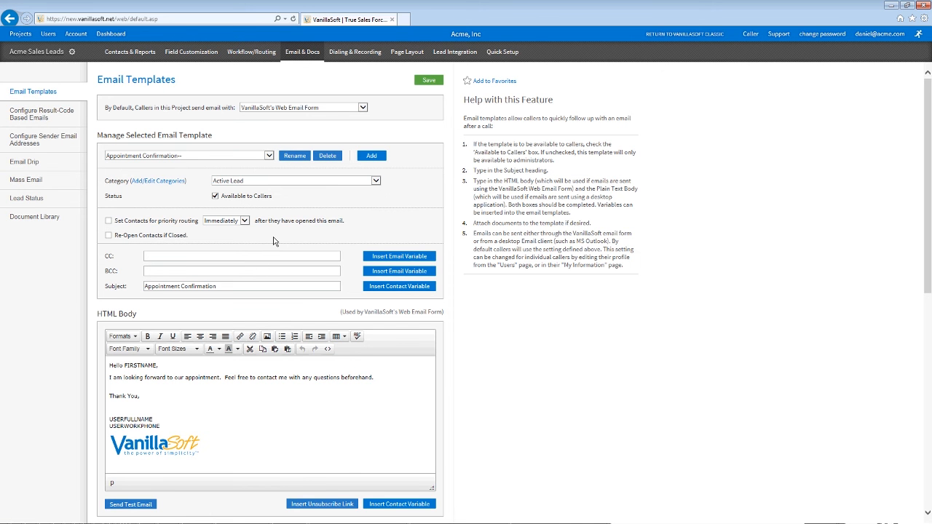
Step: Enable priority routing for contacts who open Appointment Confirmation, with the delay on Immediately
left_click(109, 221)
left_click(235, 221)
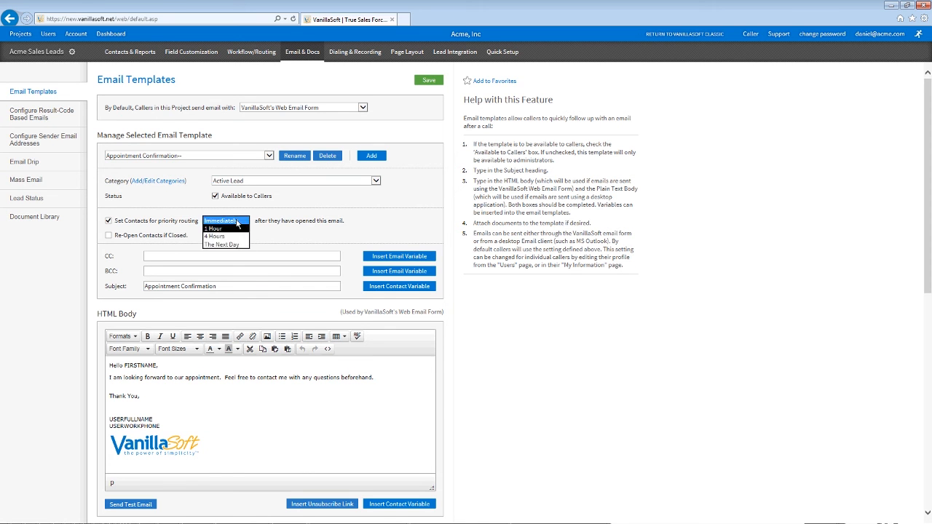
left_click(235, 222)
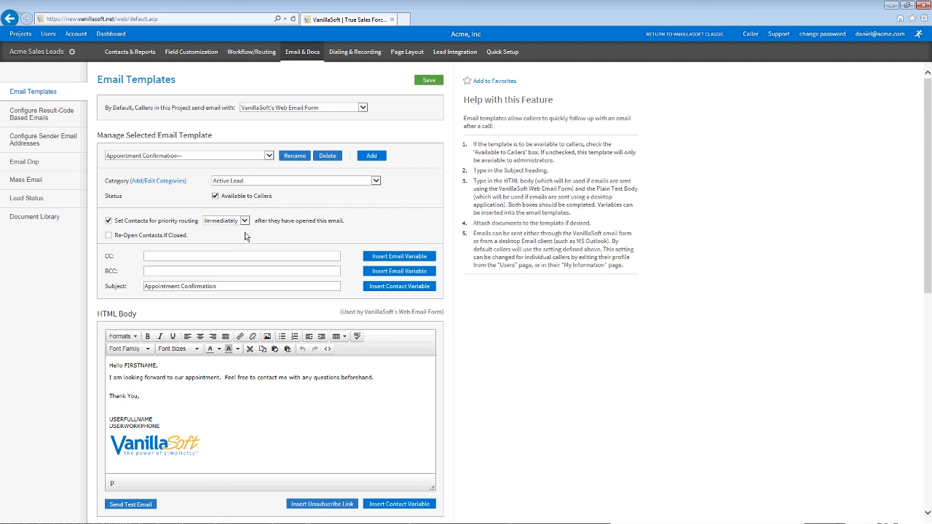
Step: Open an active user's Edit User profile from the Users list
left_click(30, 37)
left_click(48, 34)
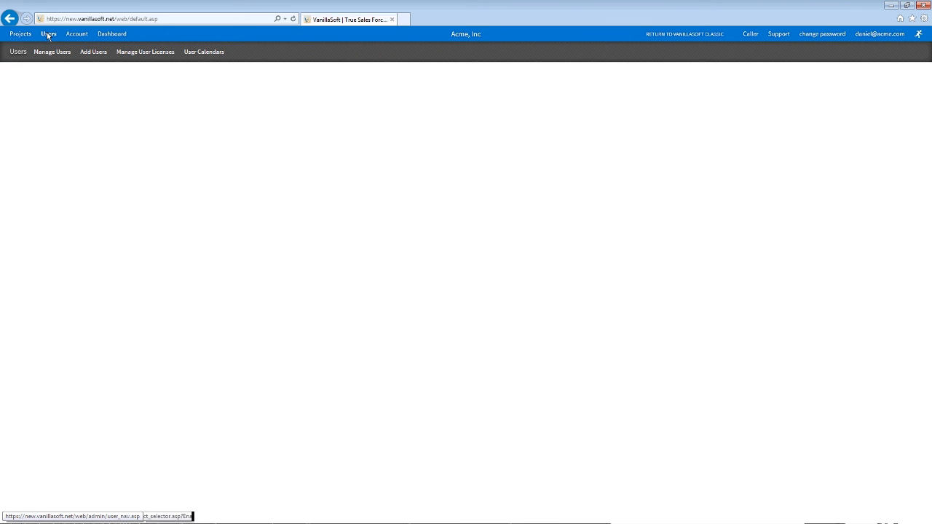
left_click(153, 261)
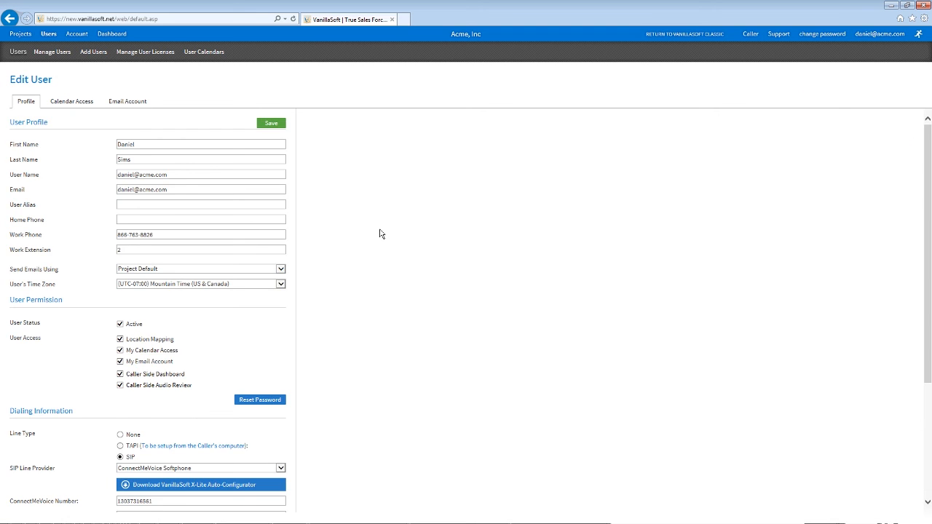
Step: Review the SIP Line Provider options, leaving it on ConnectMeVoice Softphone
scroll(379, 233, "down", 1)
scroll(379, 234, "down", 1)
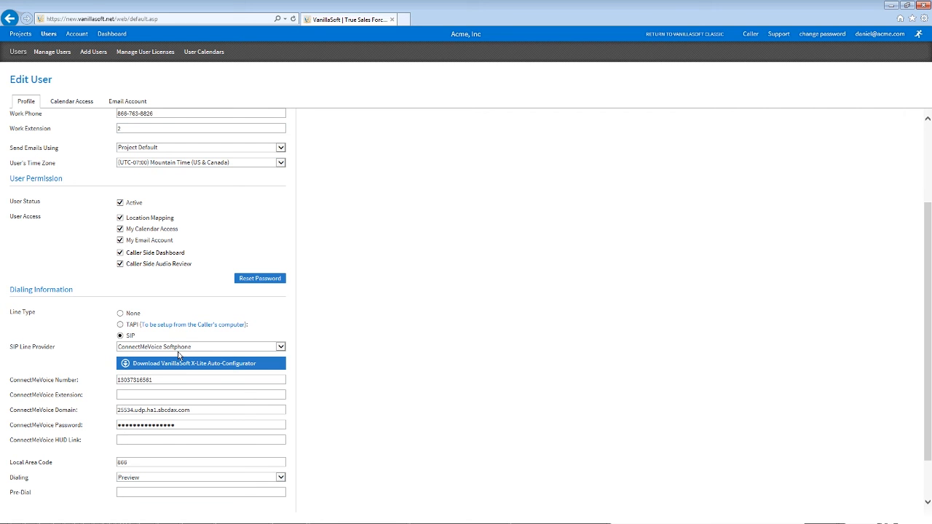
left_click(179, 349)
key("Escape")
left_click(22, 34)
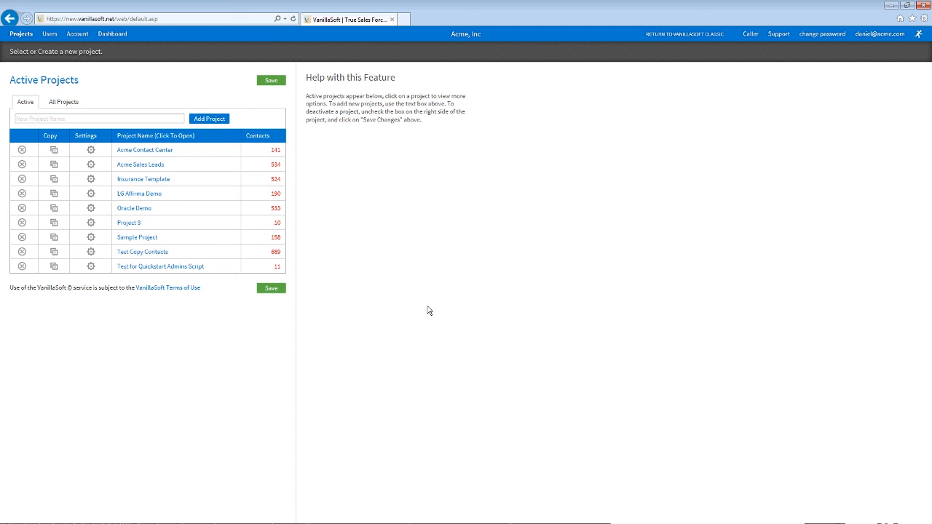
Step: In the Caller view's VMDrop settings, activate voicemail drops 2 and 3
left_click(750, 34)
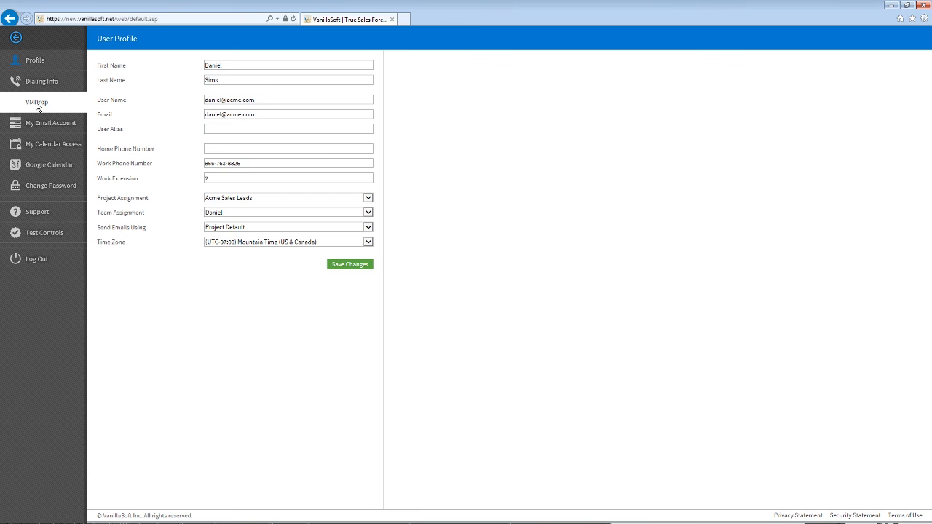
left_click(36, 103)
left_click(146, 97)
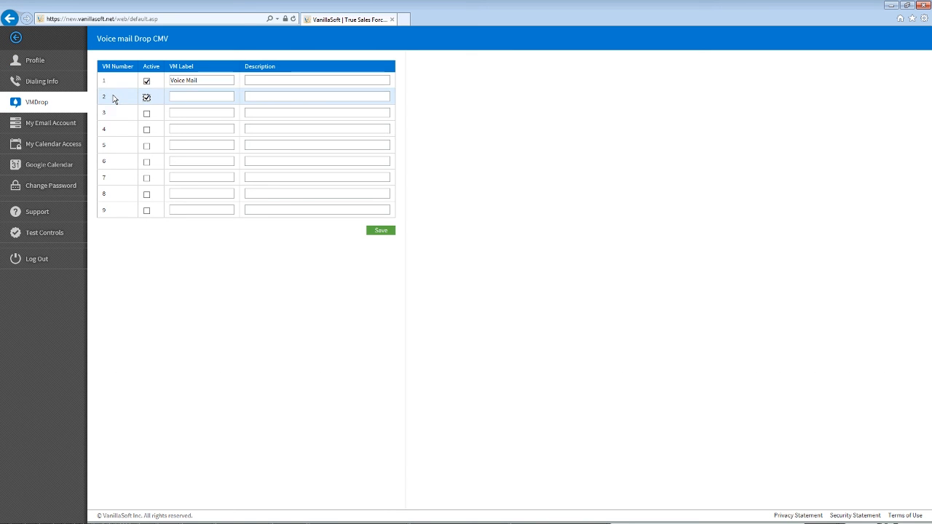
left_click(147, 113)
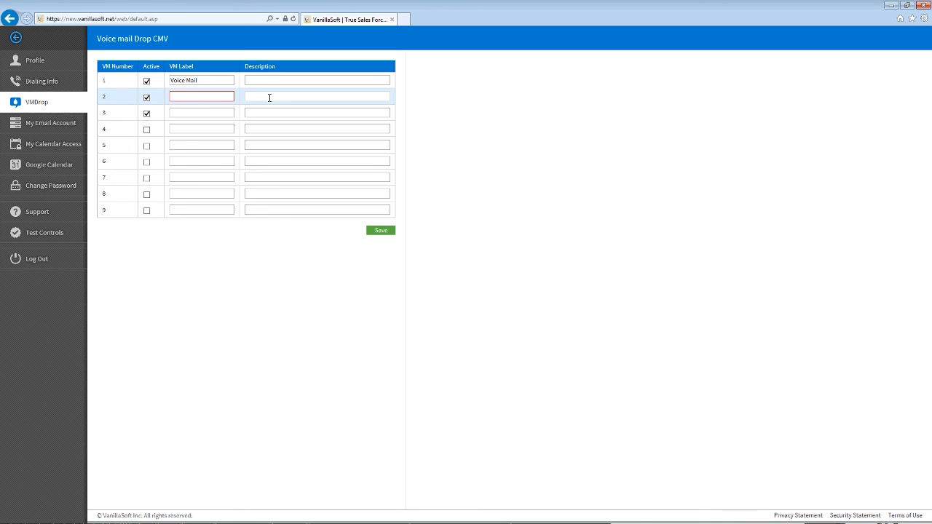
Step: Label the drops 'Voice Mail 2' and 'Voice Mail 3', save, and return to the contact
type("Voice Mail 2")
left_click(266, 98)
key("Tab")
key("Tab")
type("Voice Mai")
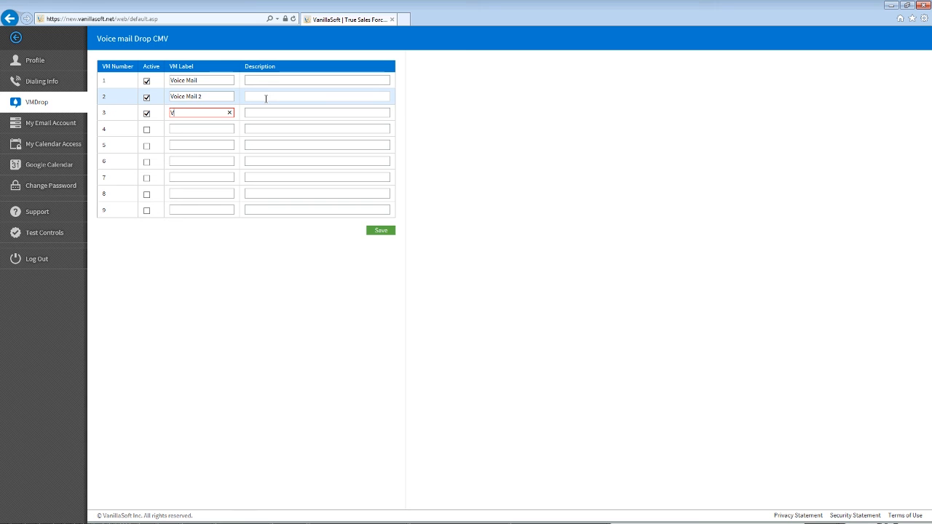
type("l 3")
left_click(375, 234)
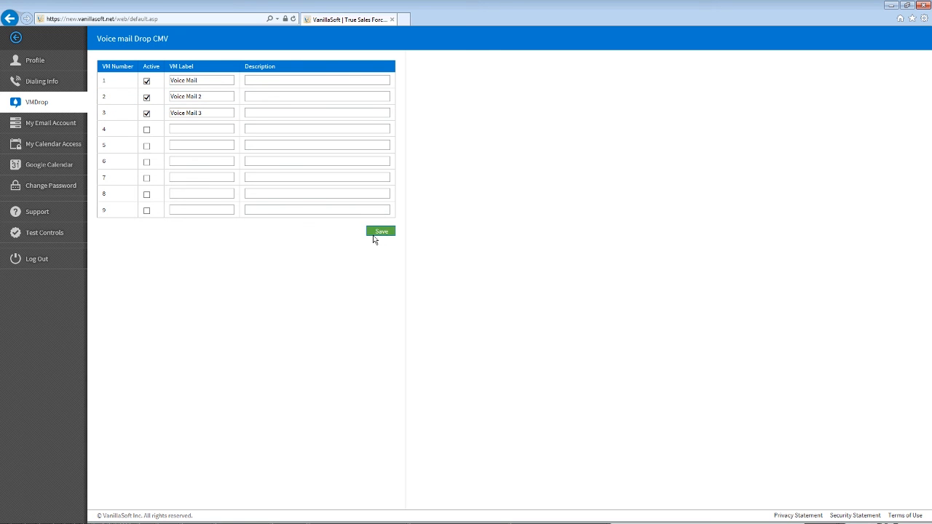
left_click(16, 39)
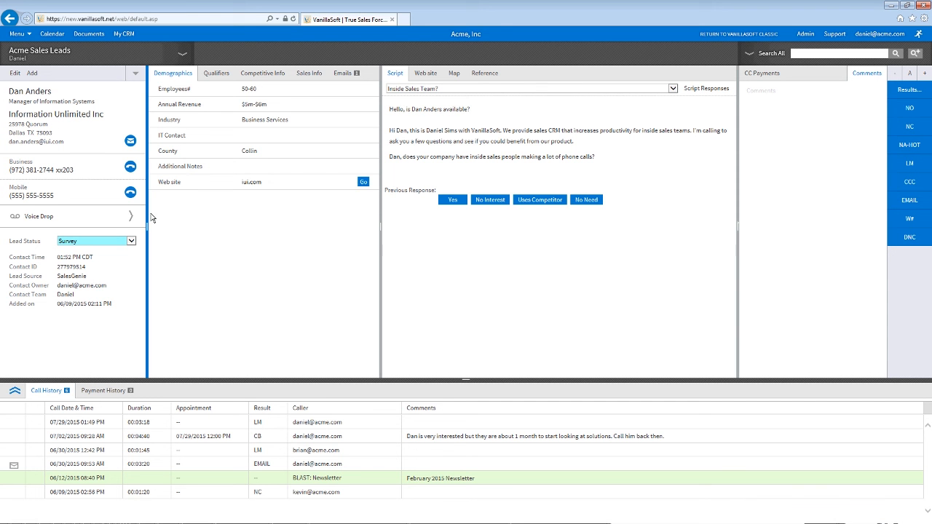
Step: List the contact's voice drops (Voice Mail, Voice Mail 2, Voice Mail 3), then return to Admin
left_click(131, 216)
left_click(804, 34)
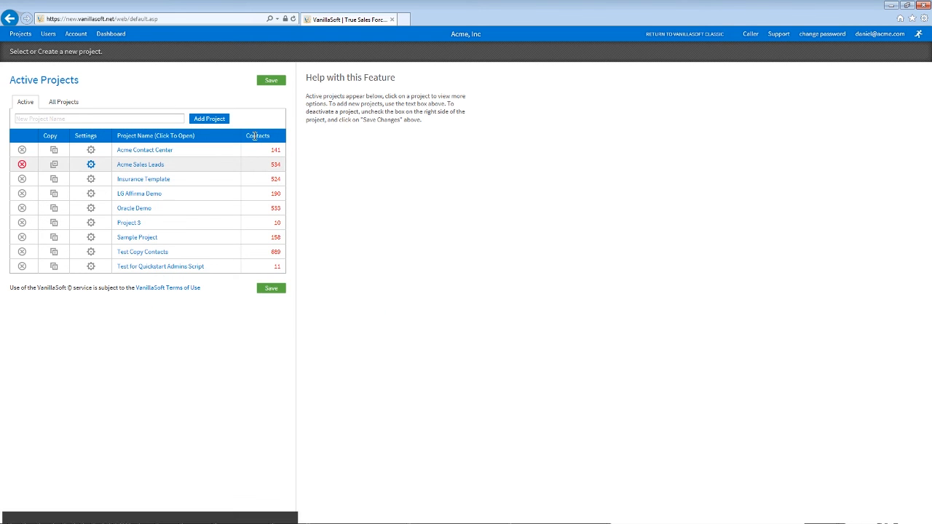
Step: Add a new Outgoing Web Lead under Acme Sales Leads' Lead Integration, posting as Form Post
left_click(160, 165)
mouse_move(426, 66)
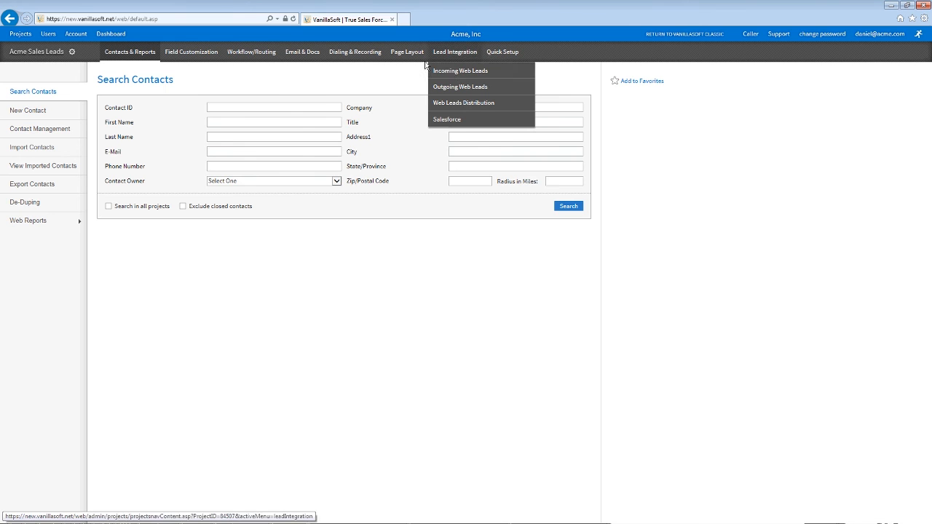
left_click(460, 87)
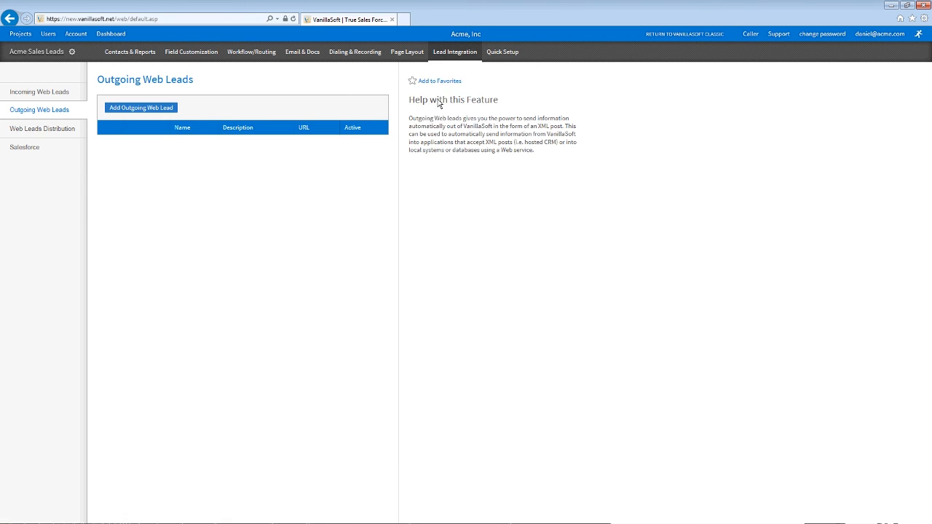
left_click(121, 111)
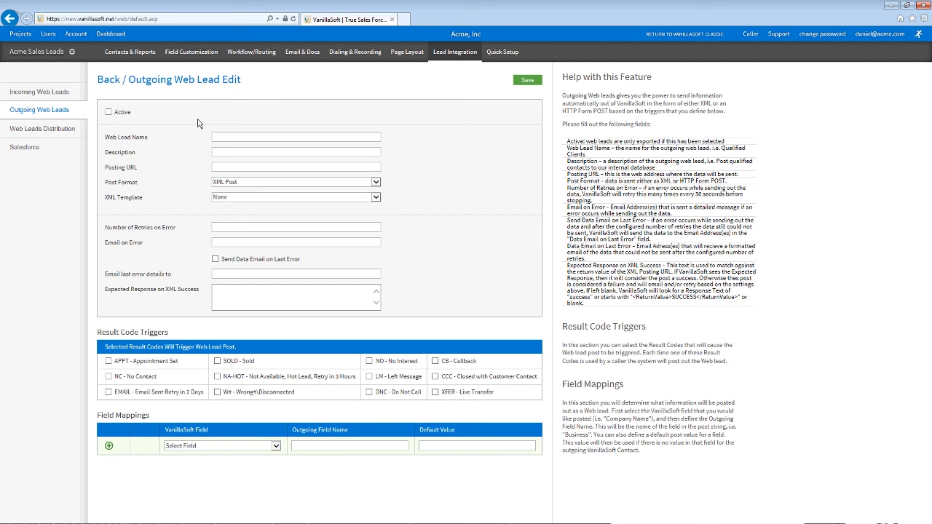
left_click(233, 182)
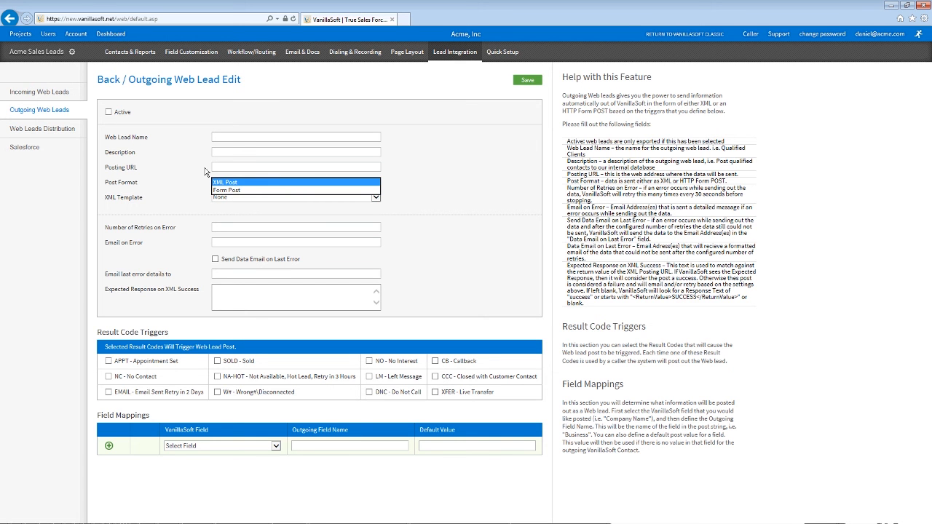
left_click(226, 190)
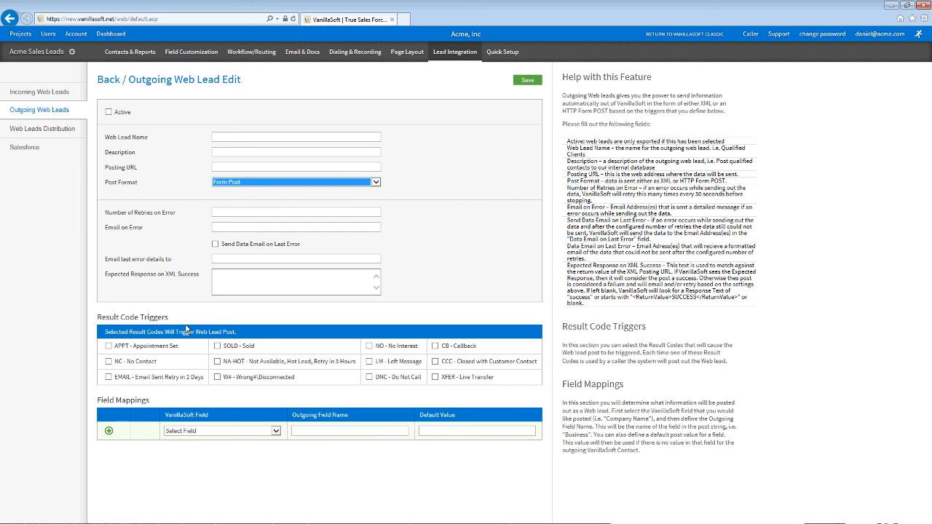
Step: In Panel Layout, move Sales Info into Panel 2 as its second item, keeping three panels
left_click(408, 53)
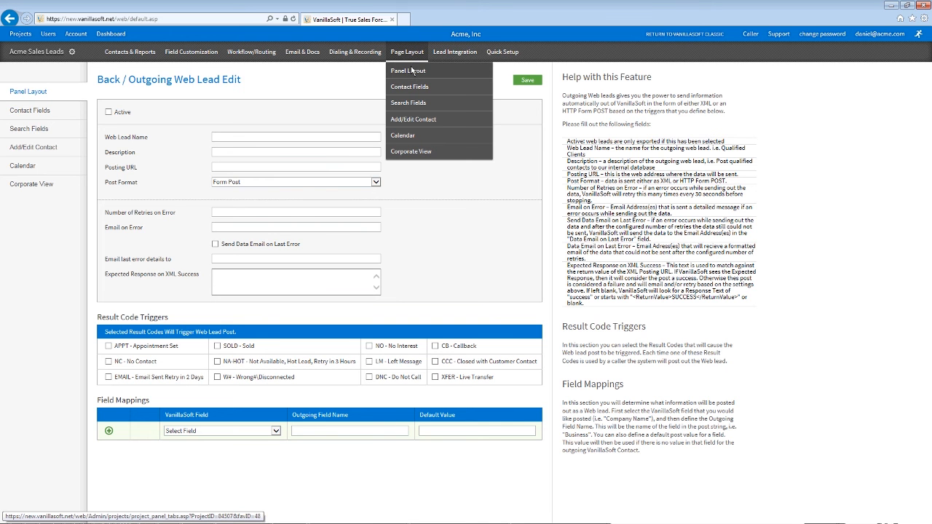
left_click(412, 71)
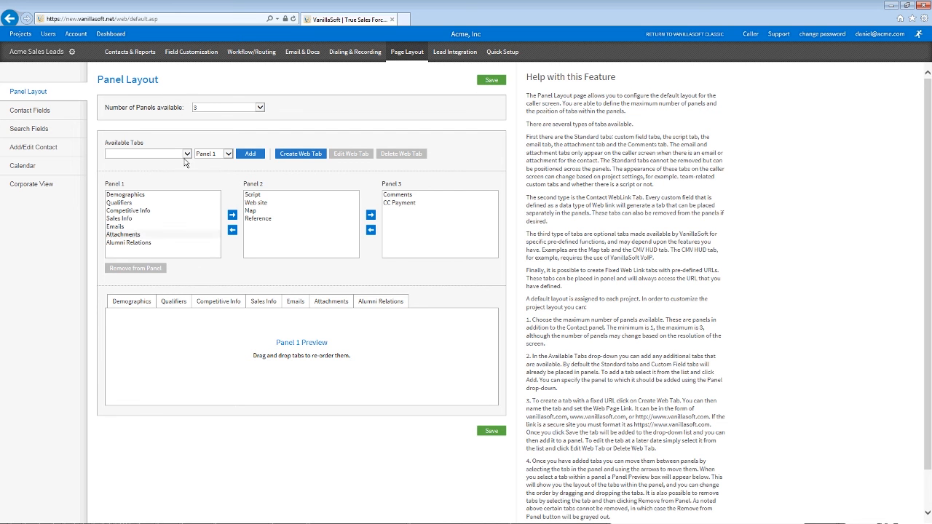
left_click(135, 220)
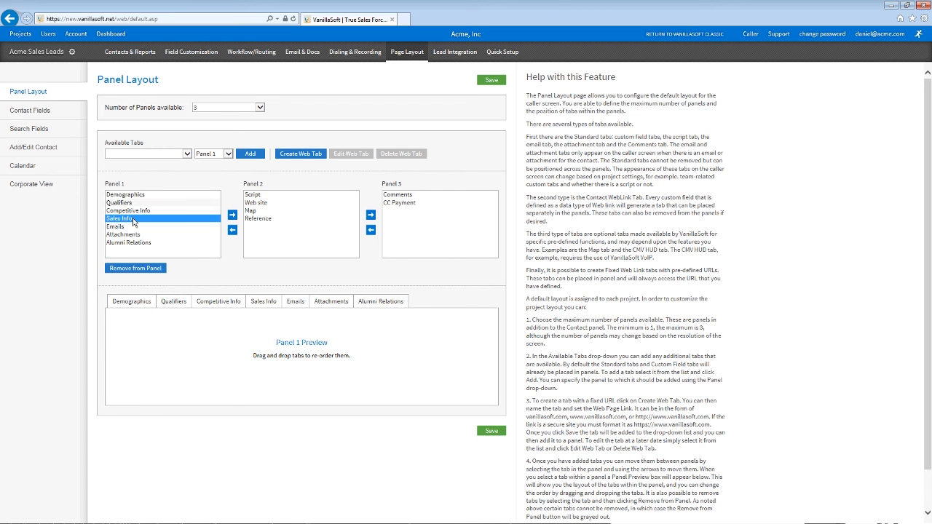
left_click(232, 215)
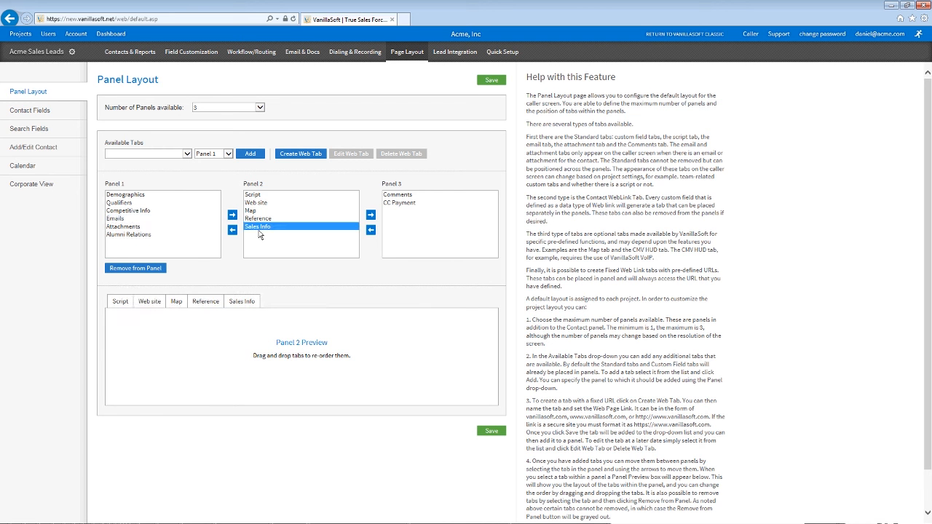
left_click_drag(246, 303, 136, 304)
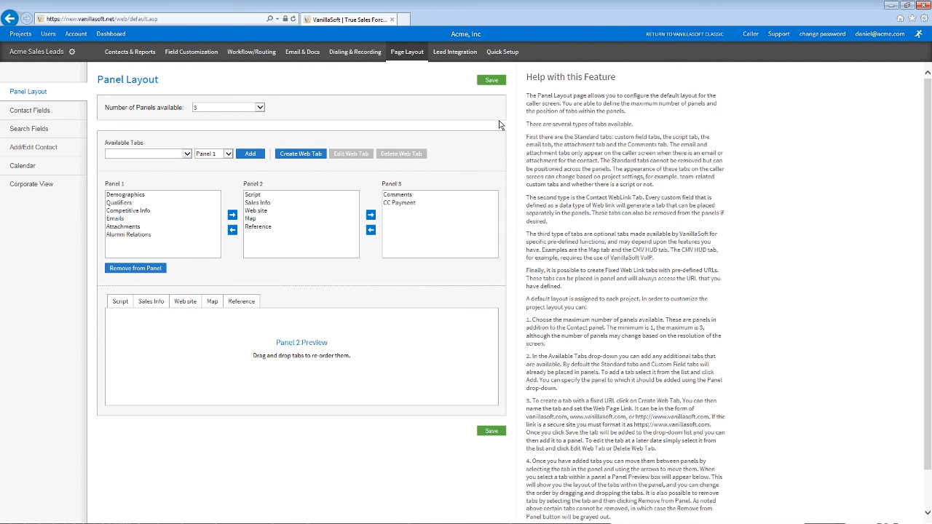
left_click(244, 108)
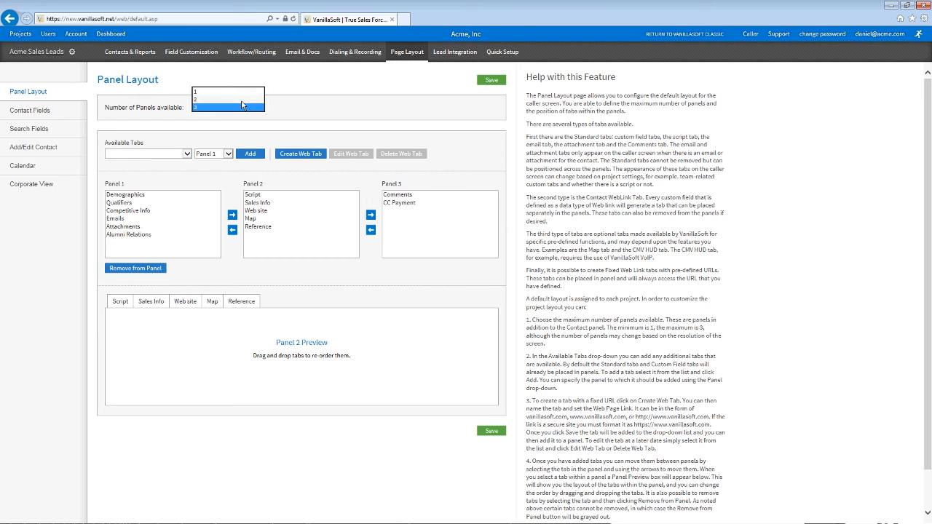
left_click(437, 175)
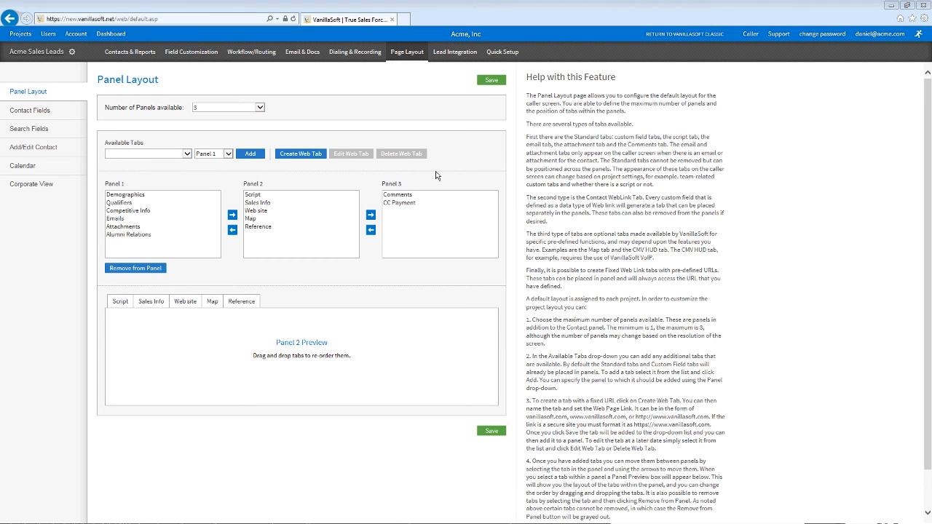
Step: Look over the Contact Fields and Search Fields settings, then open a project's caller screen
left_click(48, 111)
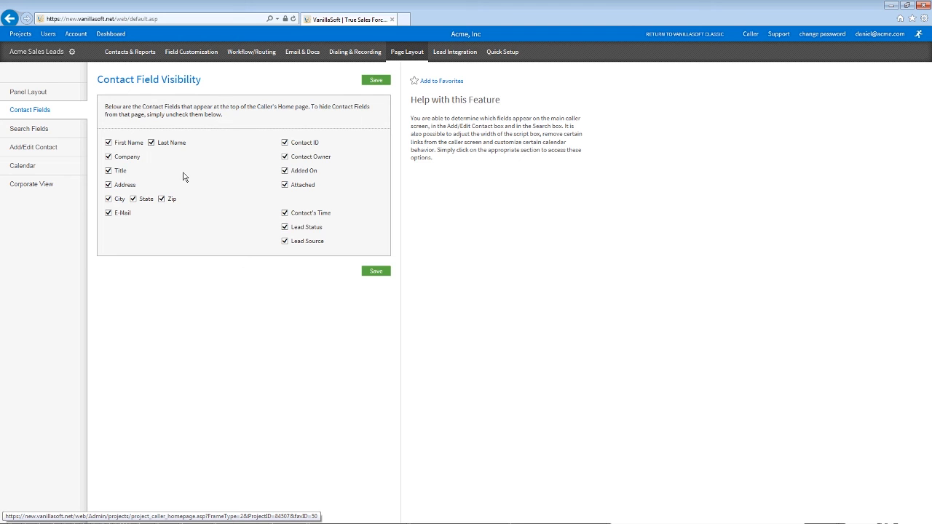
left_click(33, 128)
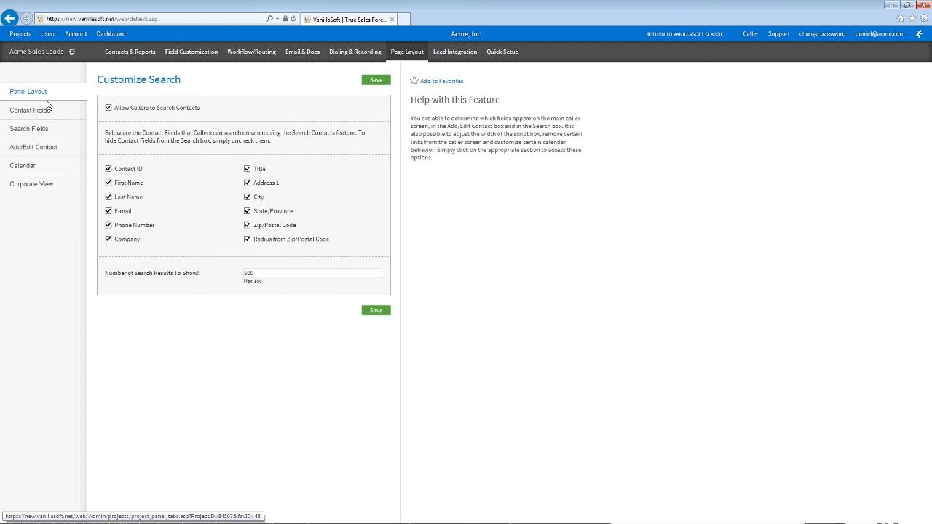
left_click(46, 100)
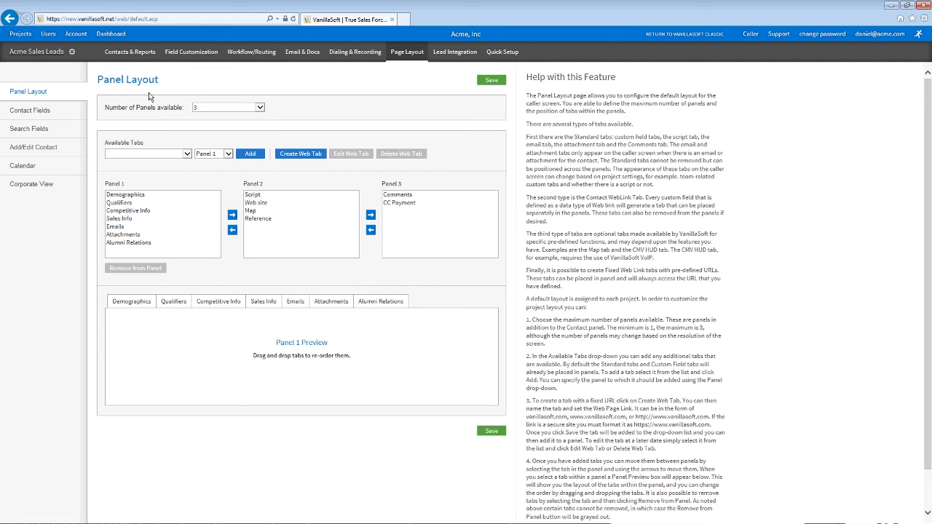
left_click(41, 50)
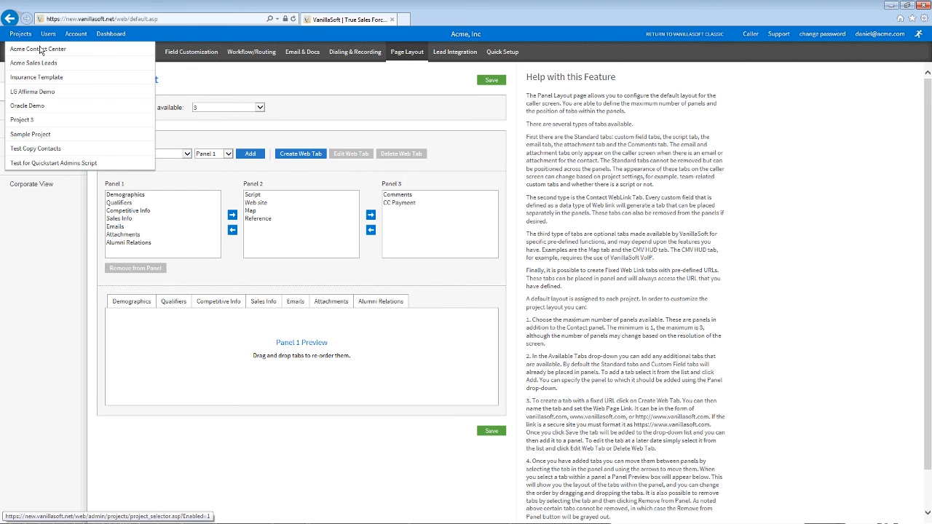
left_click(751, 34)
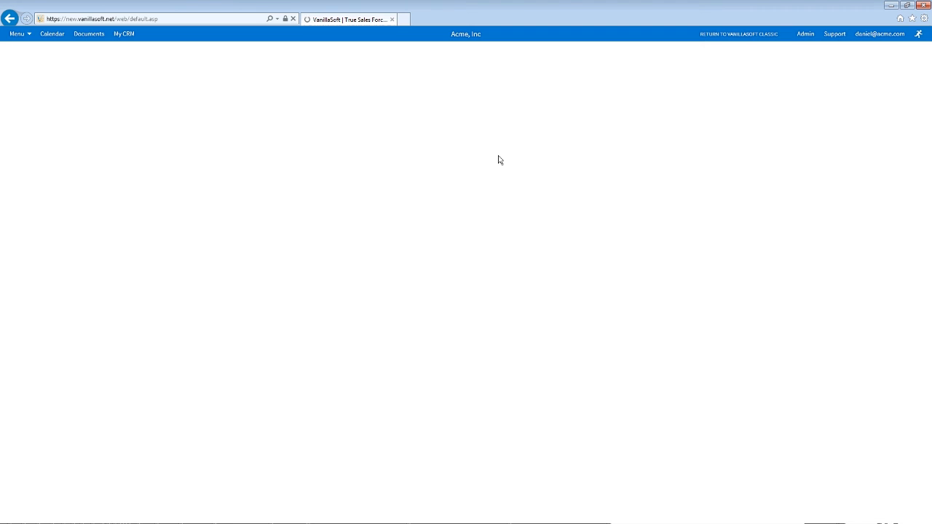